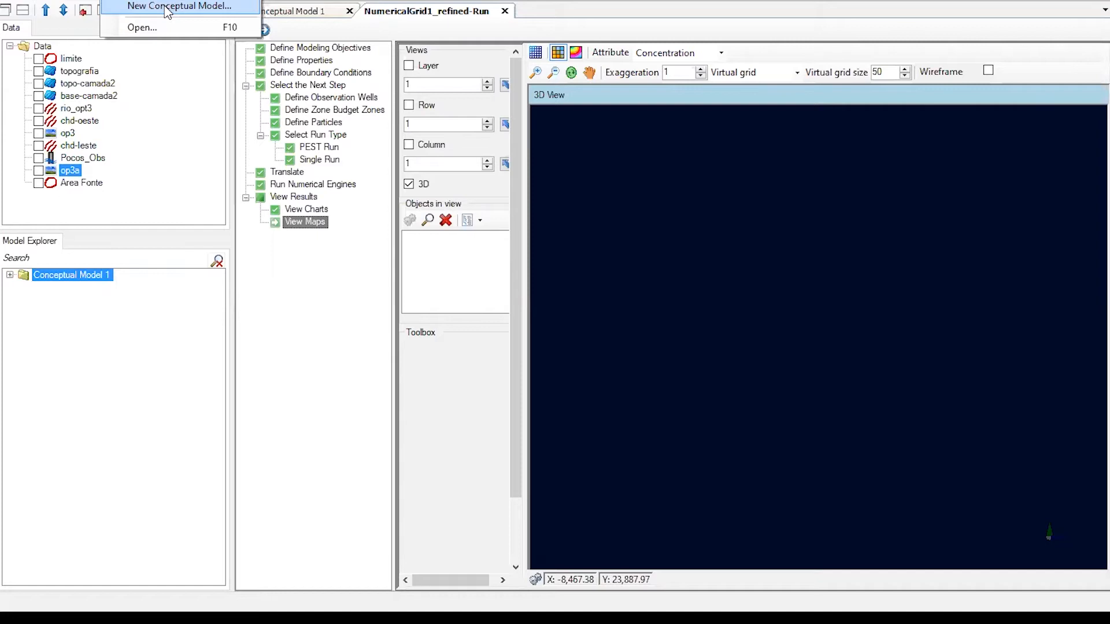
- Create a new conceptual model and activate transport in its modeling objectives
click(167, 7)
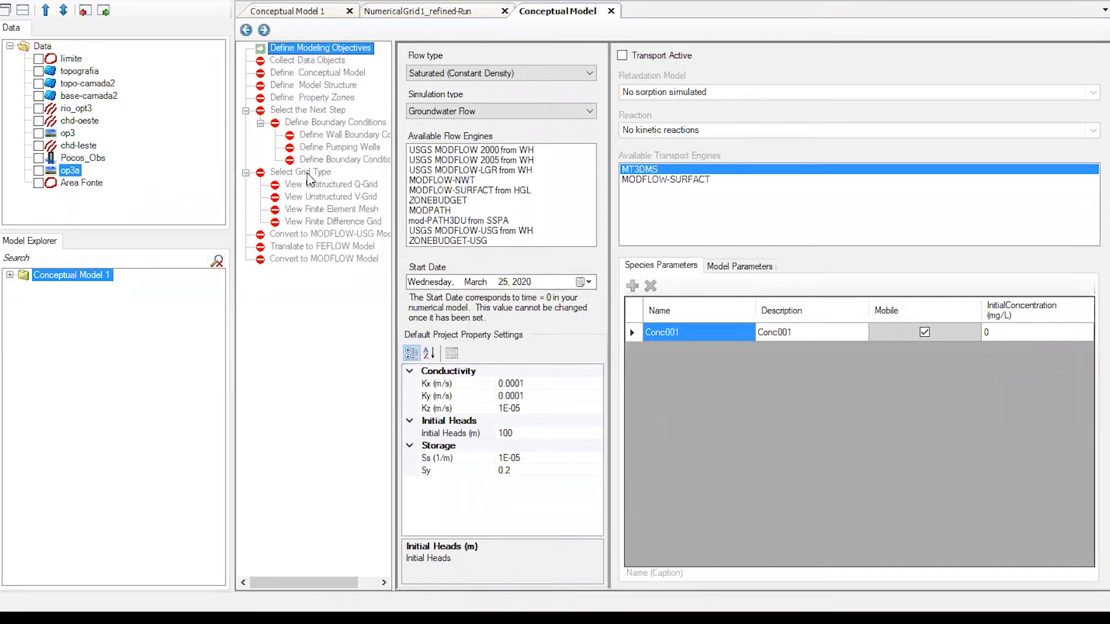
click(9, 46)
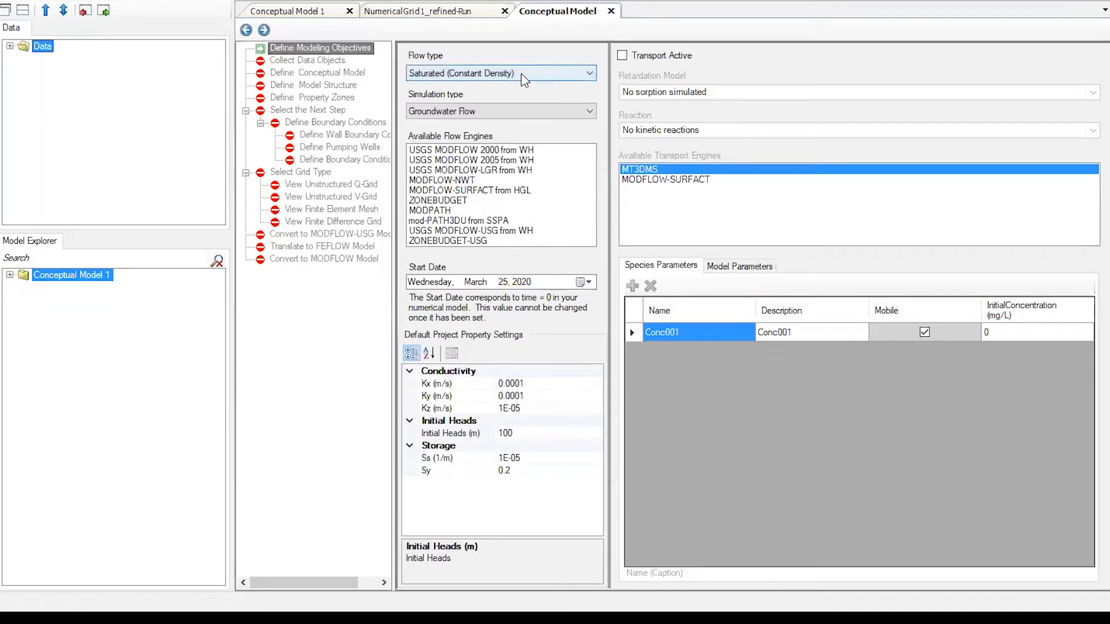
click(622, 56)
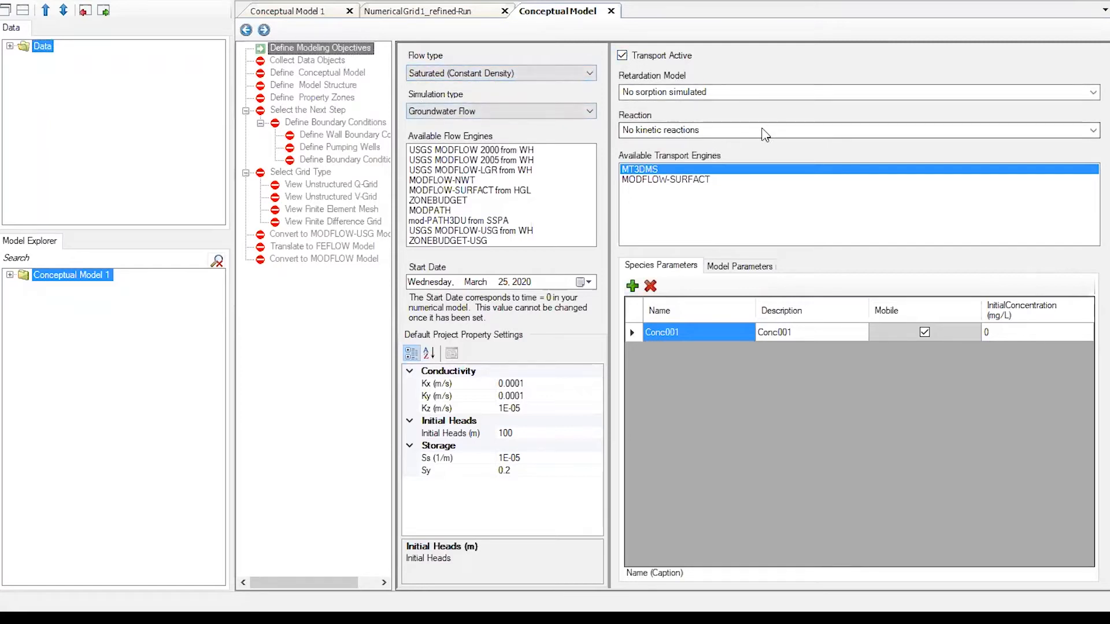
- Rename the transport species Conc001 as SQI1
click(692, 331)
drag(692, 330, 599, 304)
text(SQl1)
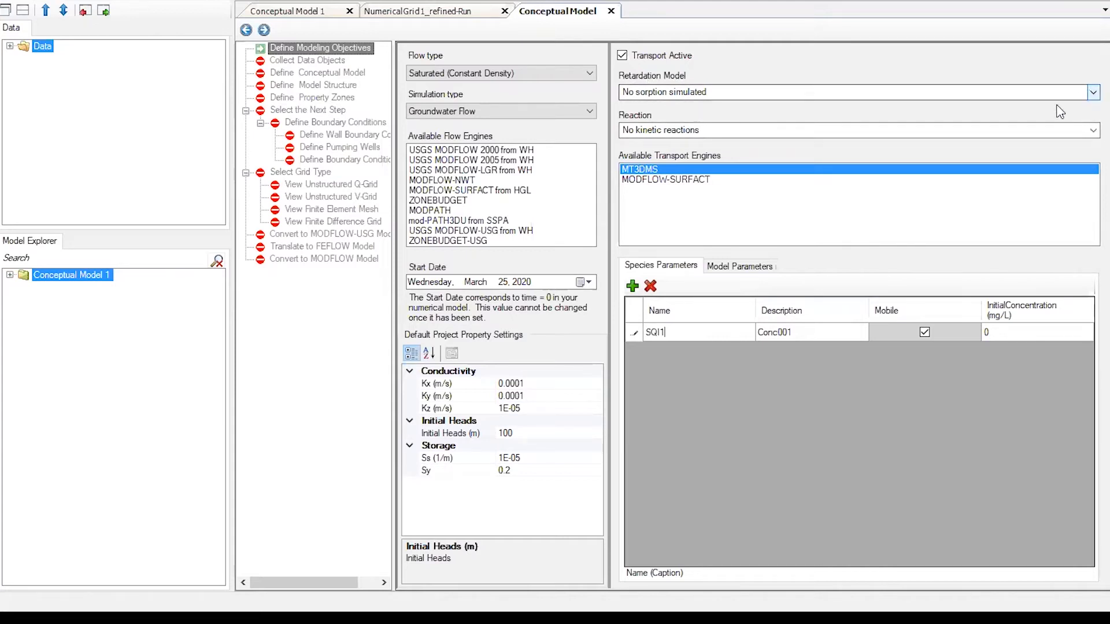
- Set the retardation model to Linear isotherm (equilibrium-controlled) and keep the reaction at No kinetic reactions
click(1092, 93)
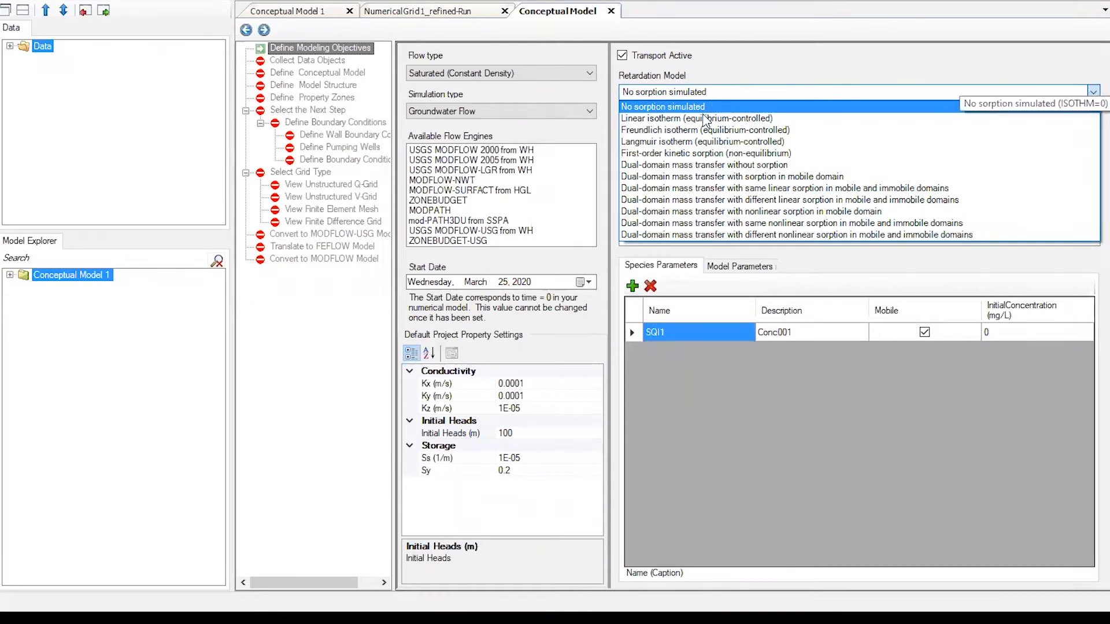
click(704, 119)
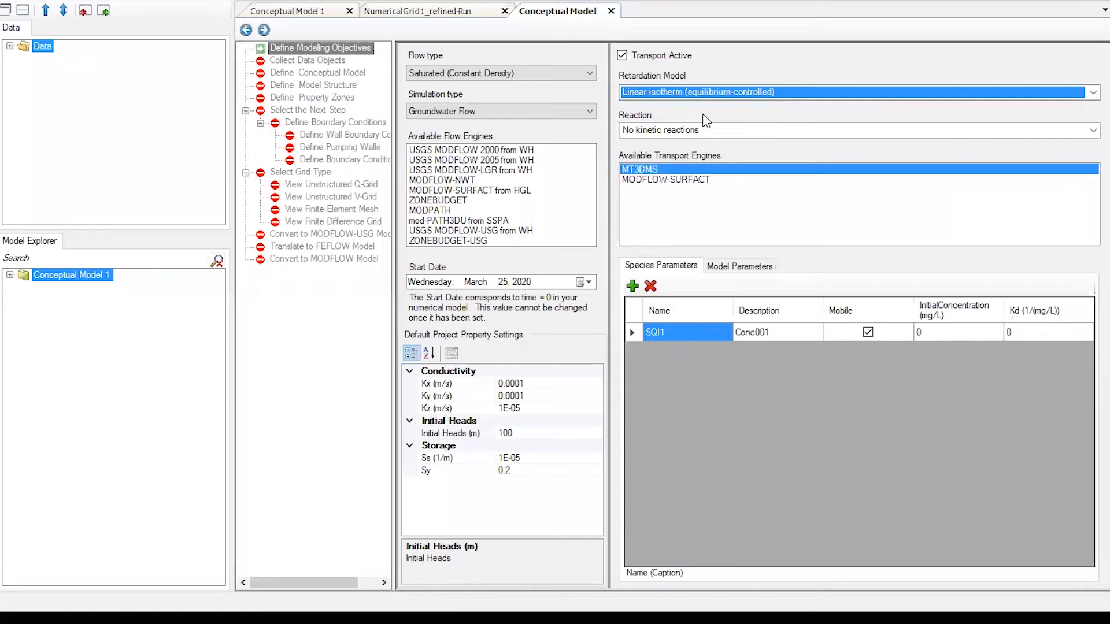
click(1092, 130)
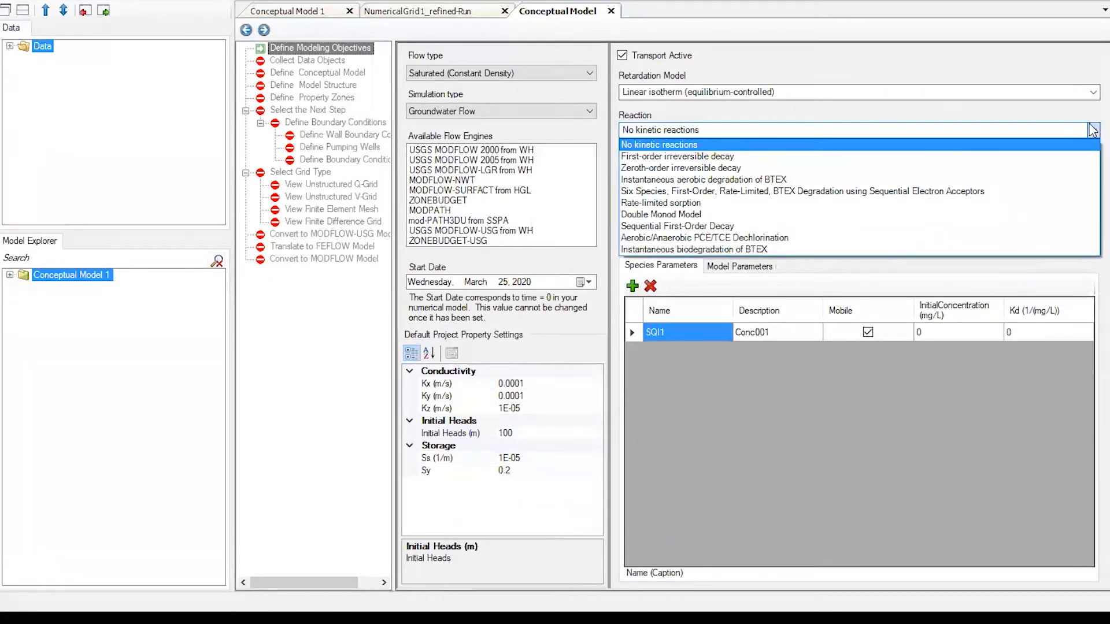
click(1093, 132)
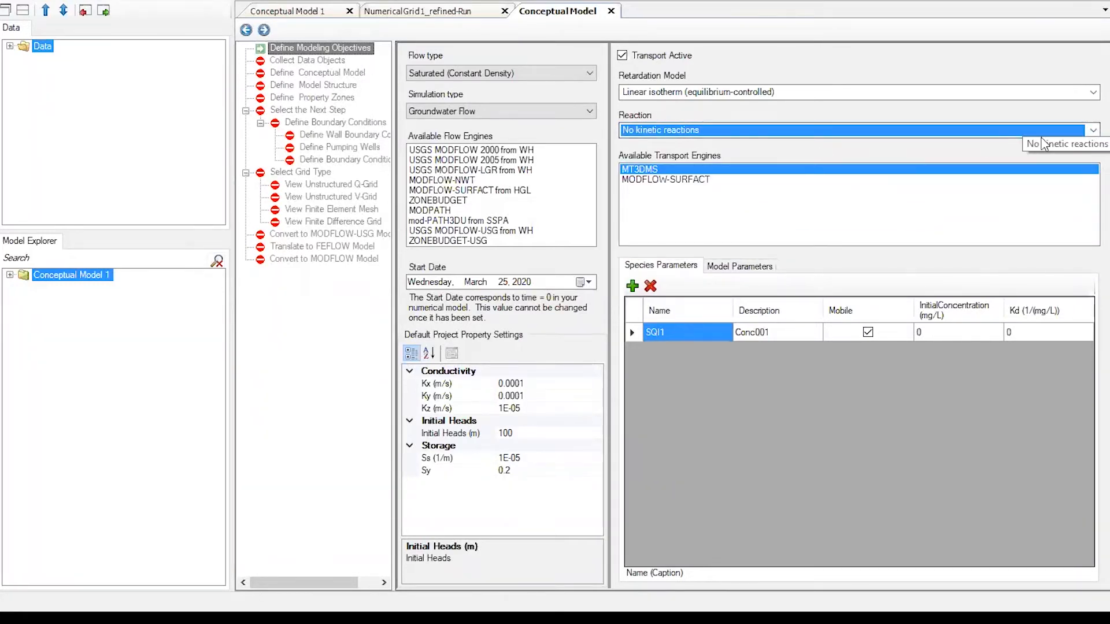
click(1093, 93)
click(1093, 94)
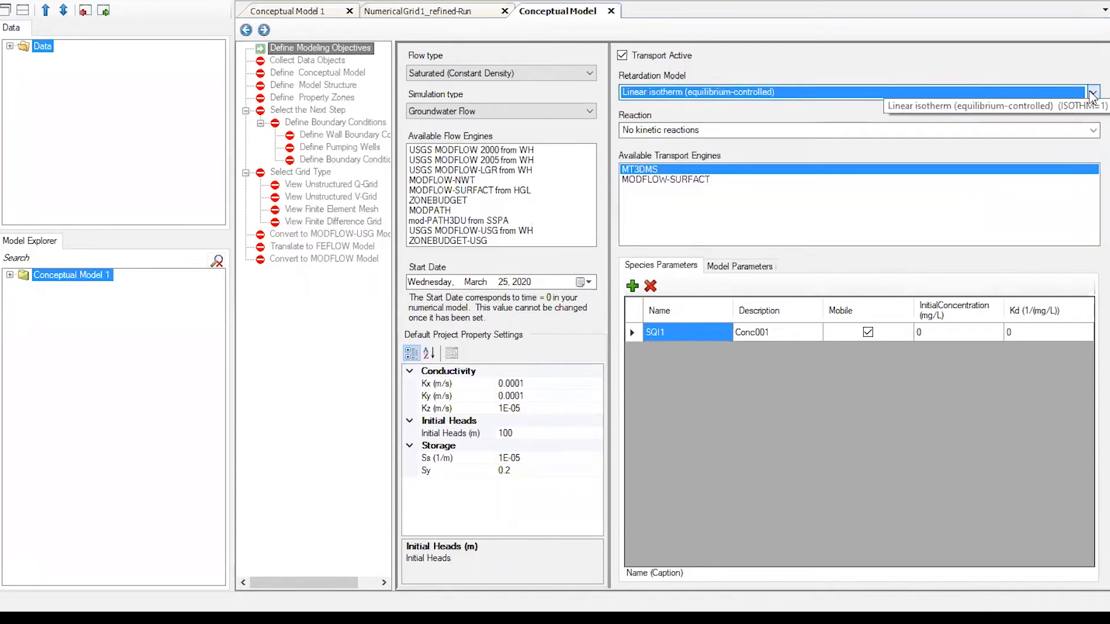
- Set the distribution coefficient Kd of species SQI1 to 1E-7
click(1010, 334)
click(1011, 334)
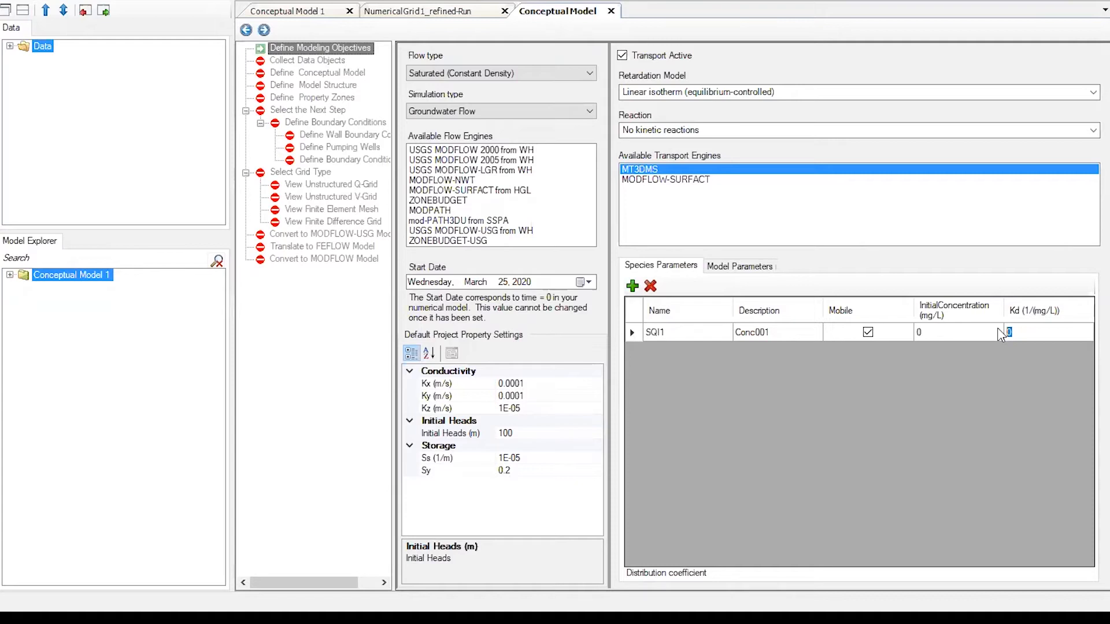
text(1E-7)
key(shift+Tab)
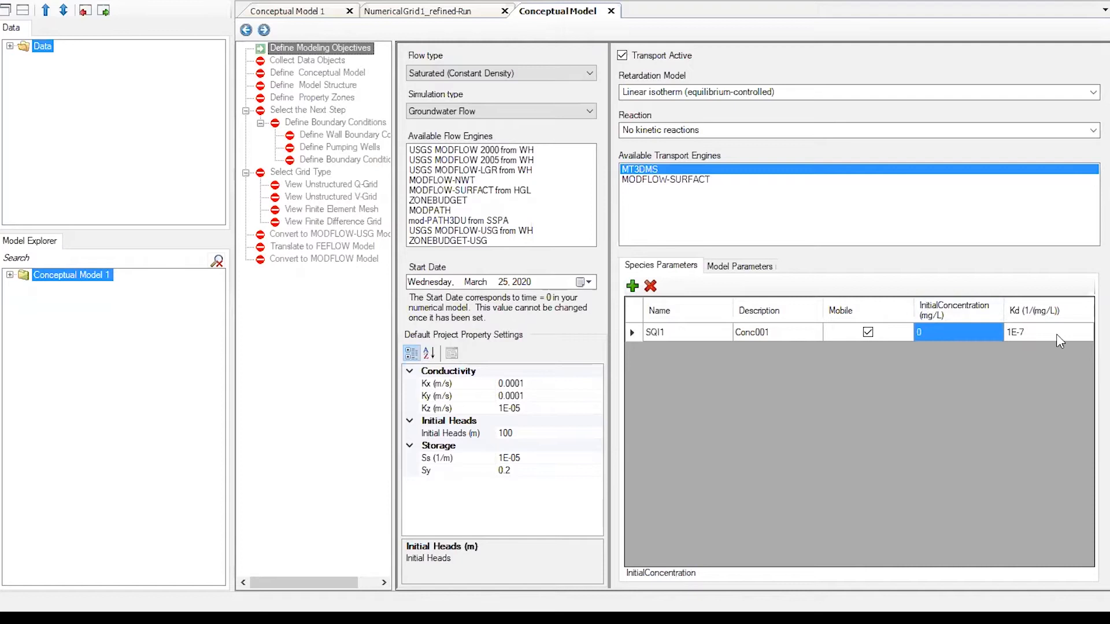
click(1052, 340)
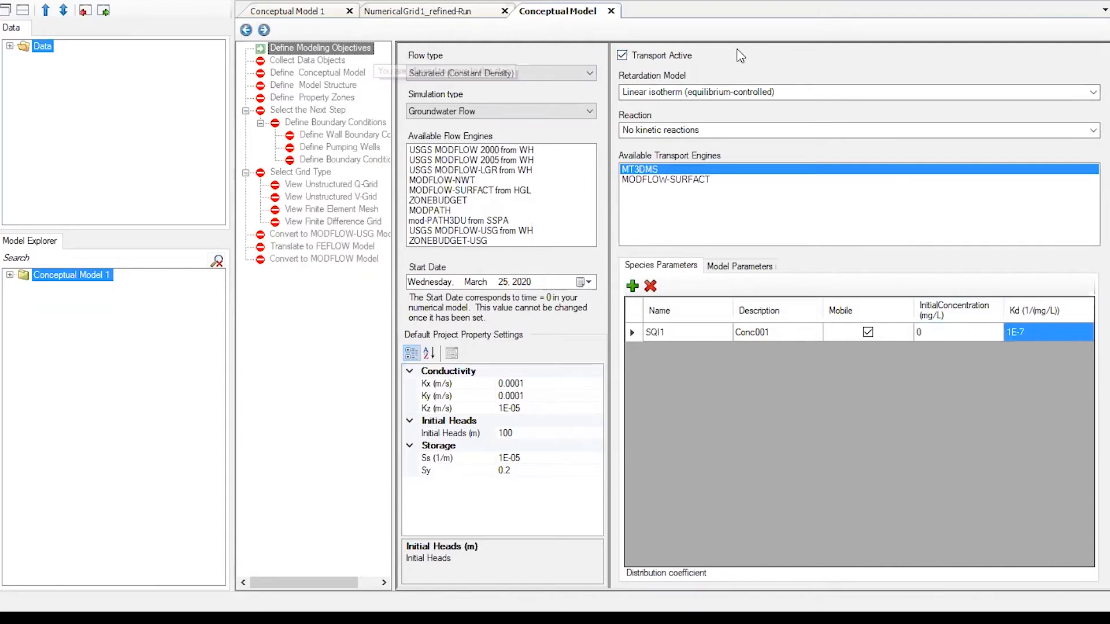
- Set the model's start date to January 1, 2000 and advance to Collect Data Objects
click(584, 283)
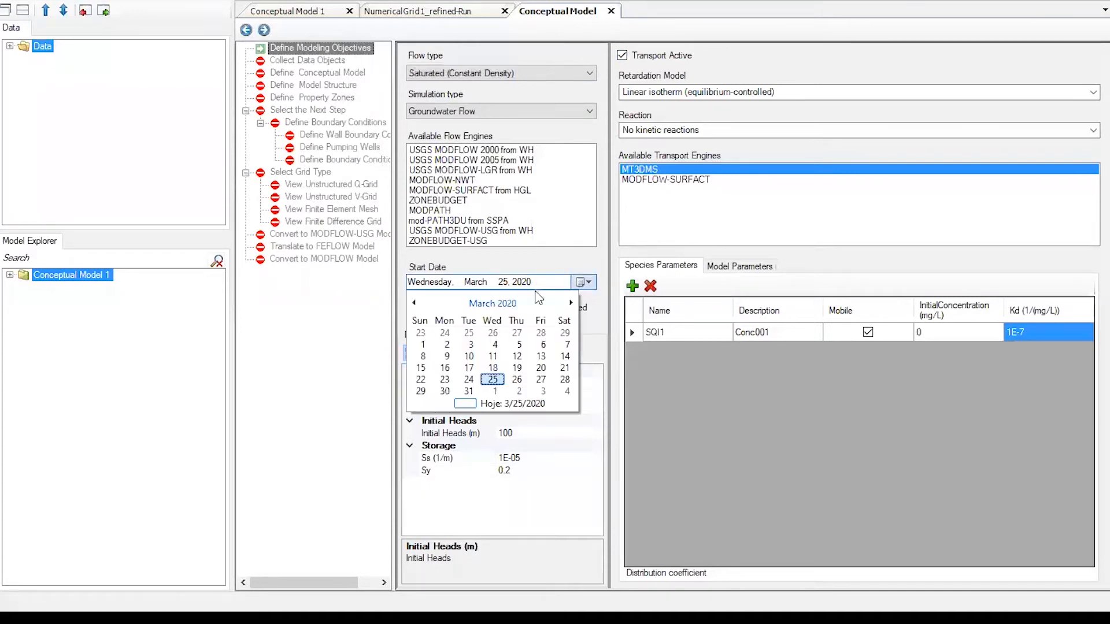
click(507, 306)
click(493, 303)
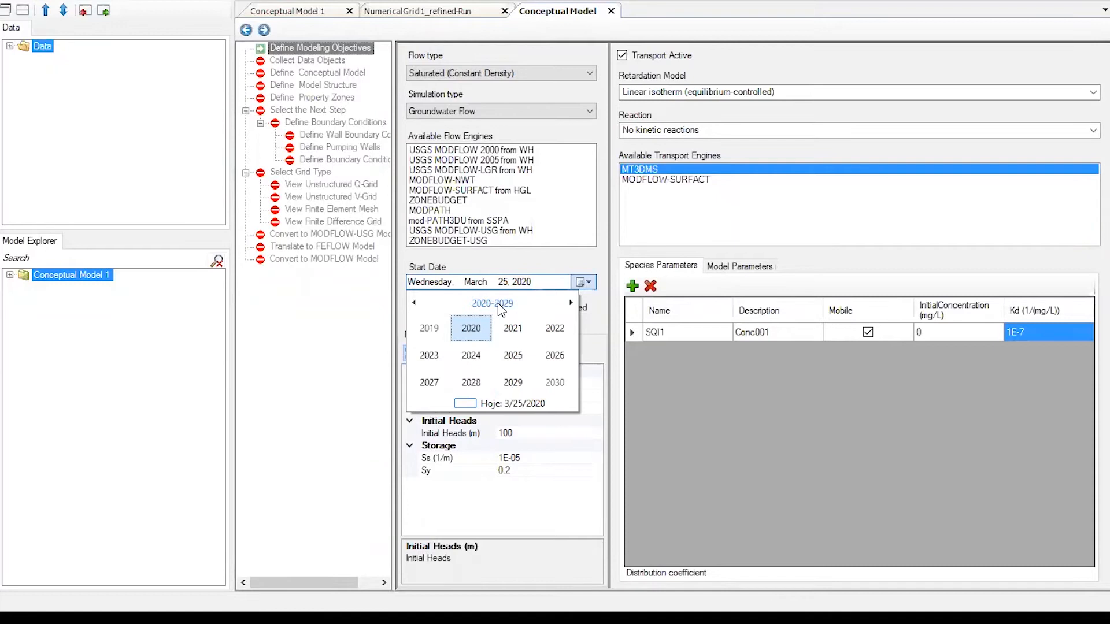
click(453, 329)
scroll(478, 332, up, 1)
click(471, 328)
click(431, 331)
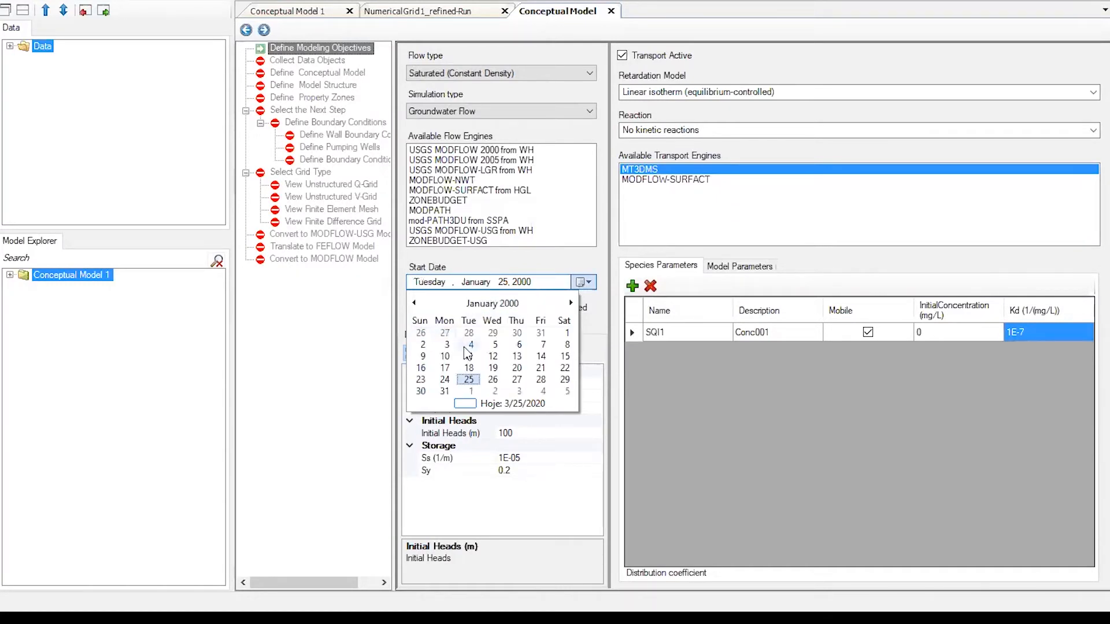
click(565, 333)
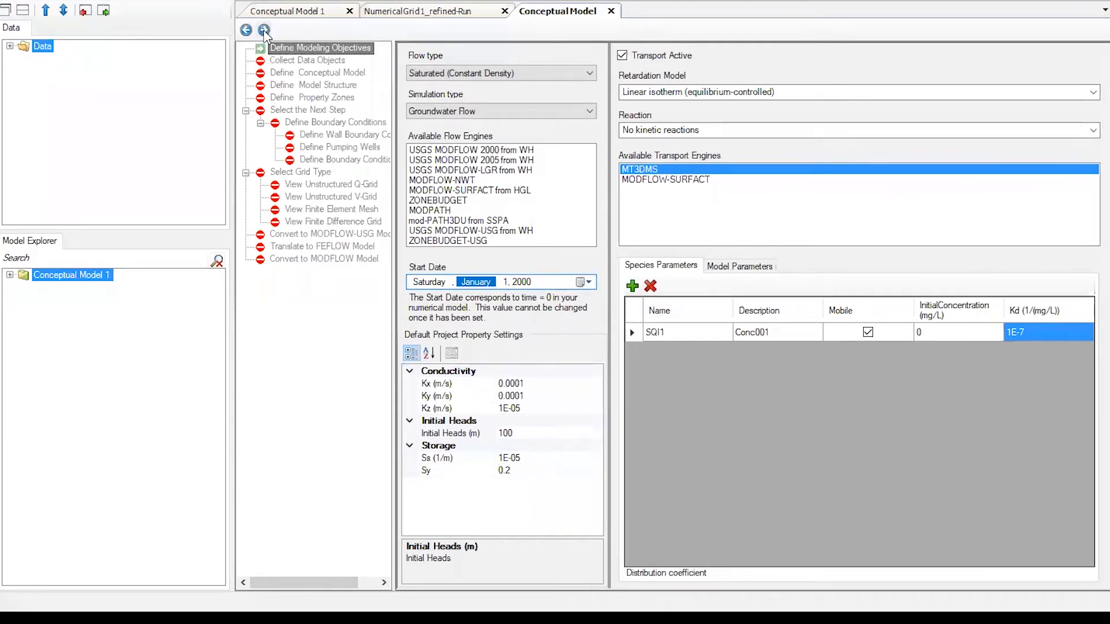
click(264, 30)
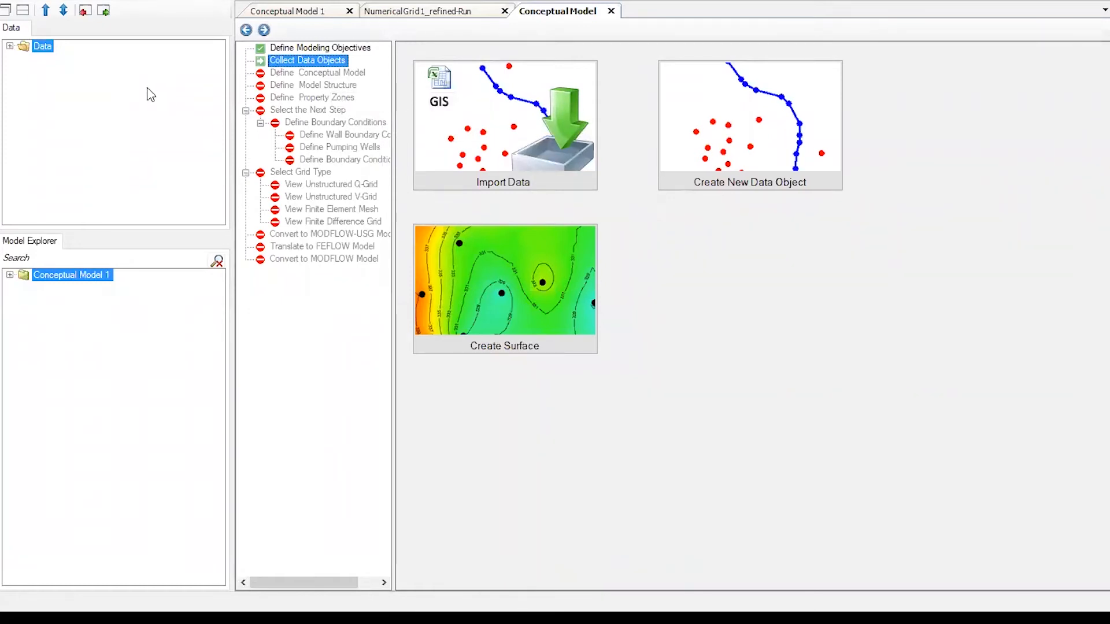
- Delete the existing Area Fonte polygon from the data objects
click(10, 46)
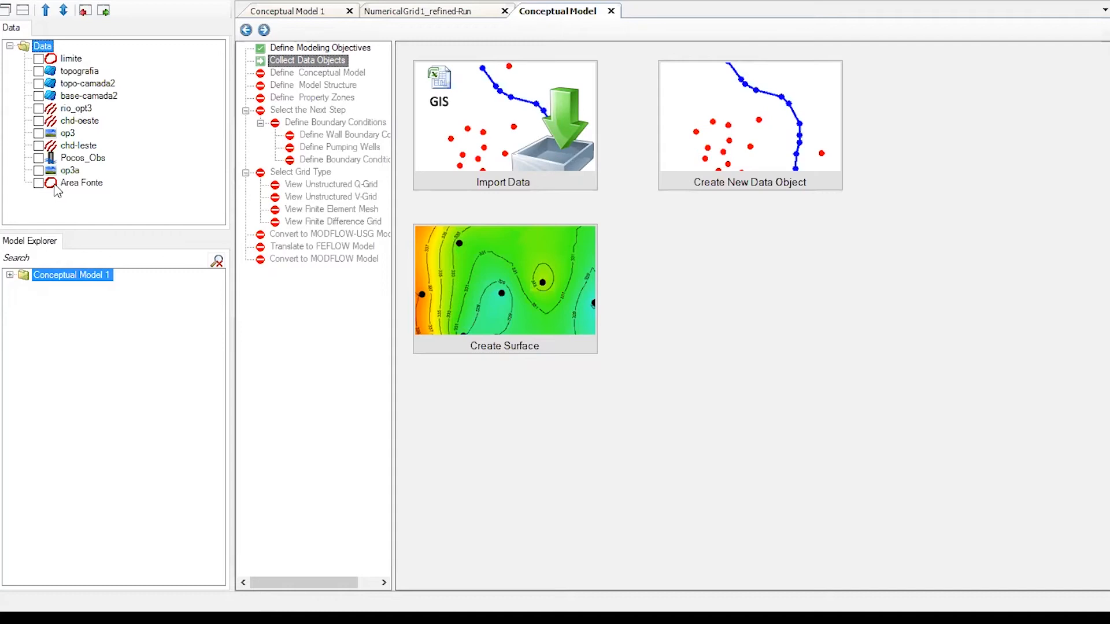
click(86, 185)
right_click(88, 190)
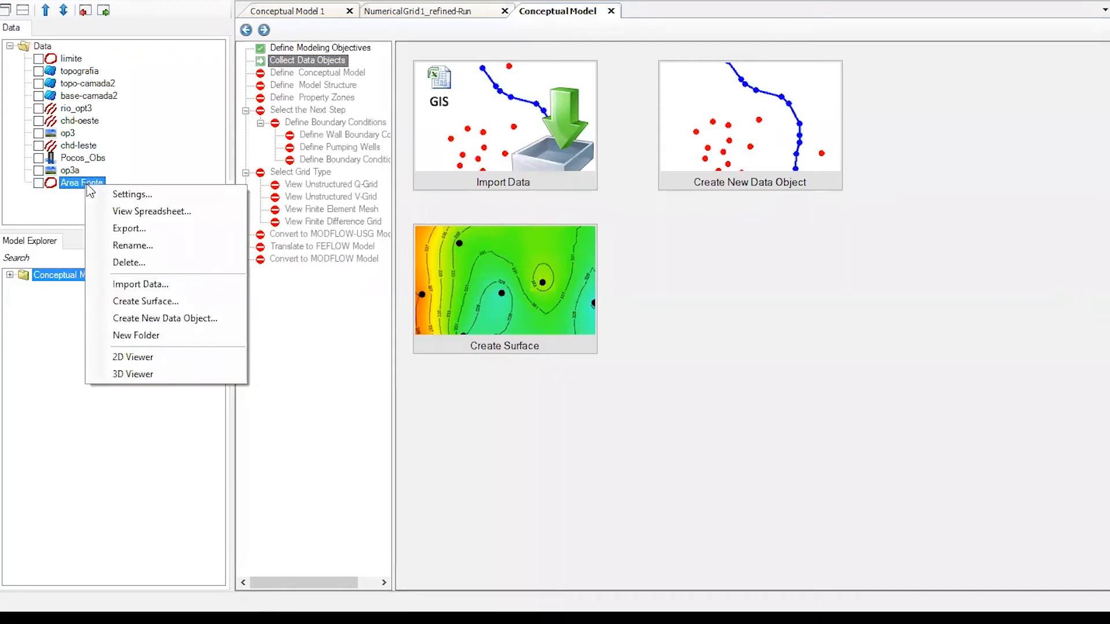
click(140, 262)
click(607, 340)
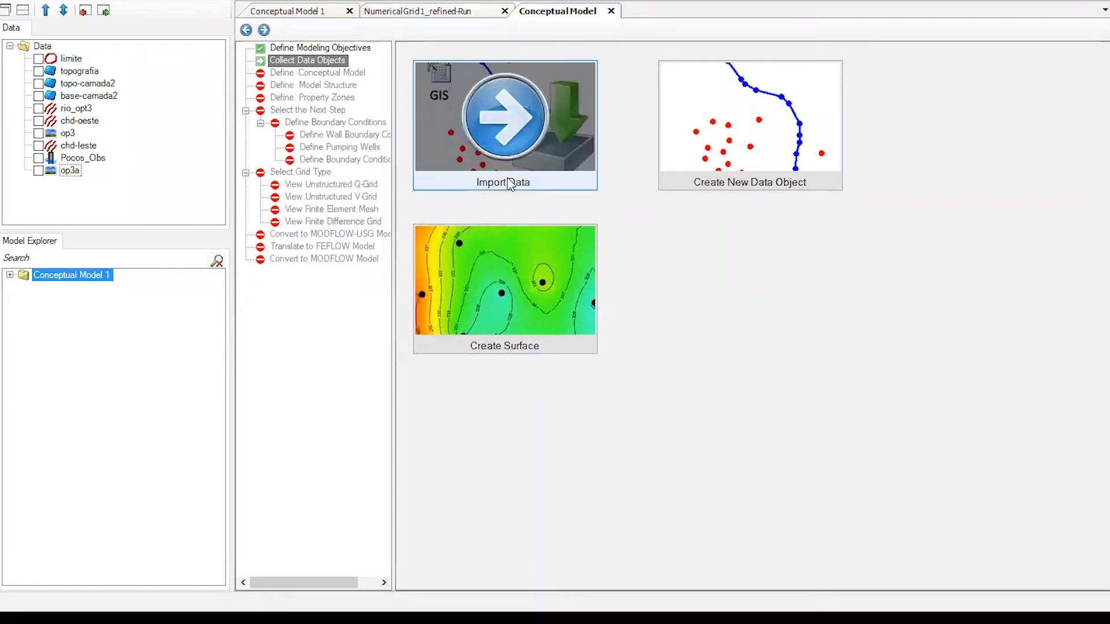
- Import the shapefile Area Fonte.shp from the supp files folder as a polygon data object
click(487, 111)
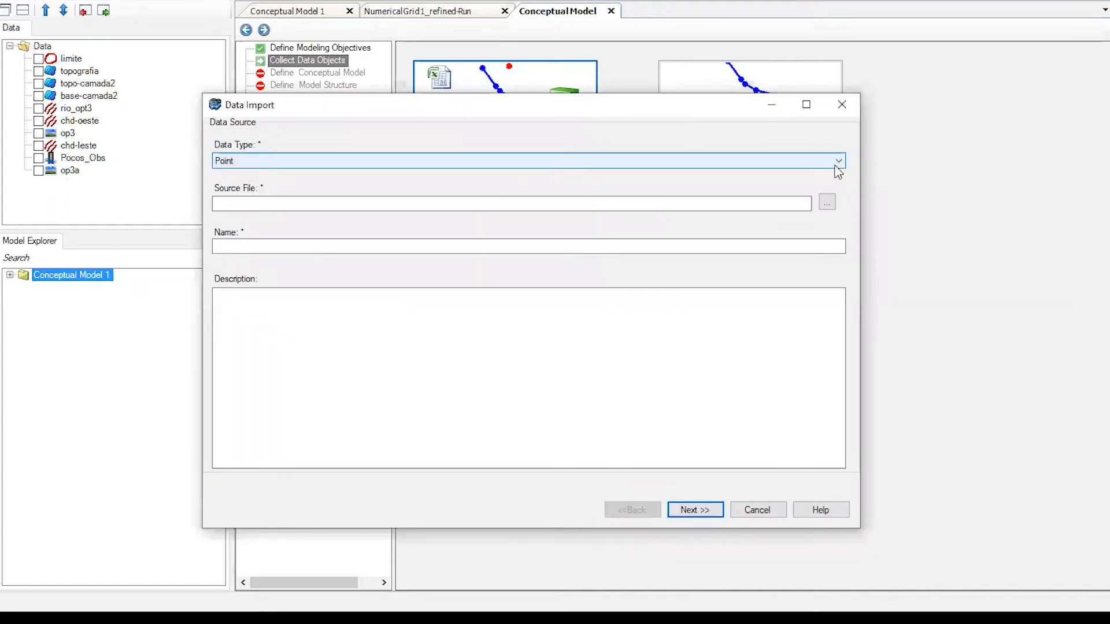
click(837, 162)
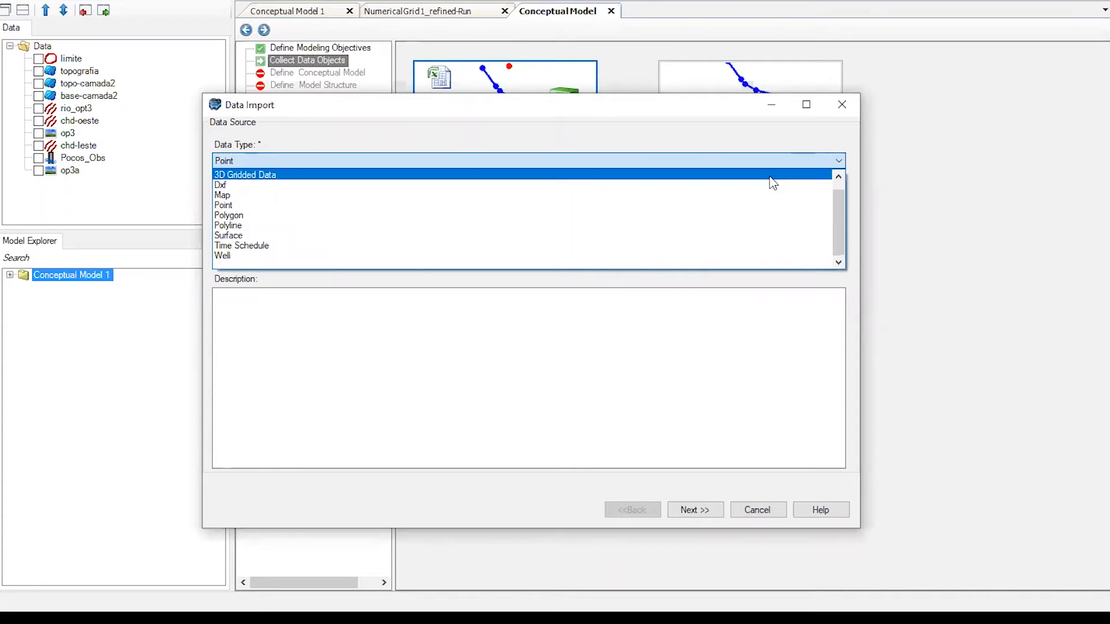
click(259, 225)
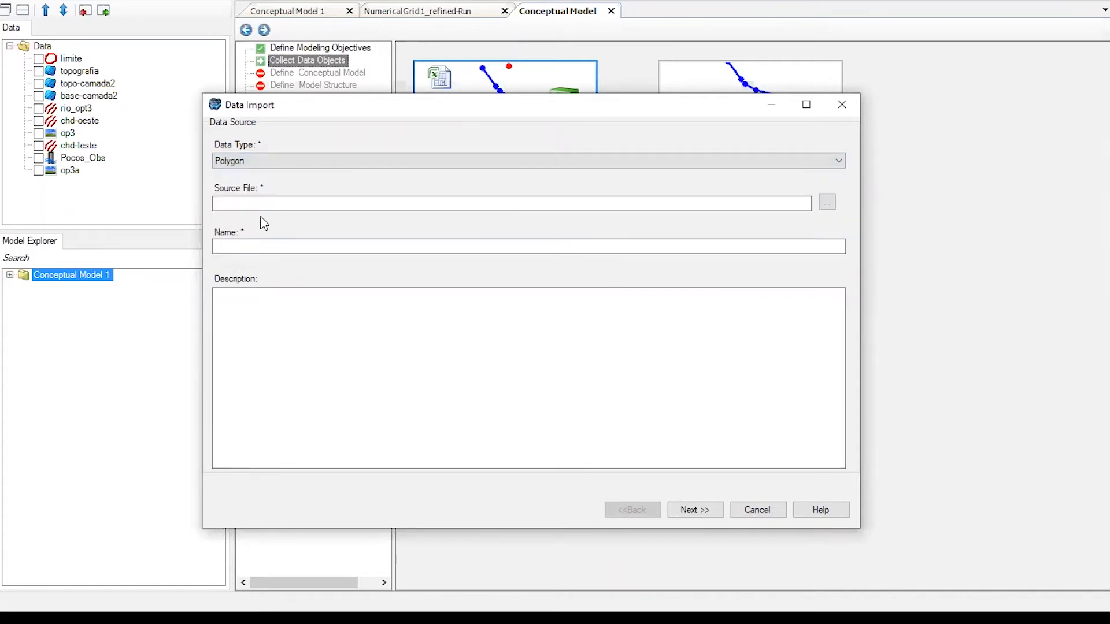
click(828, 202)
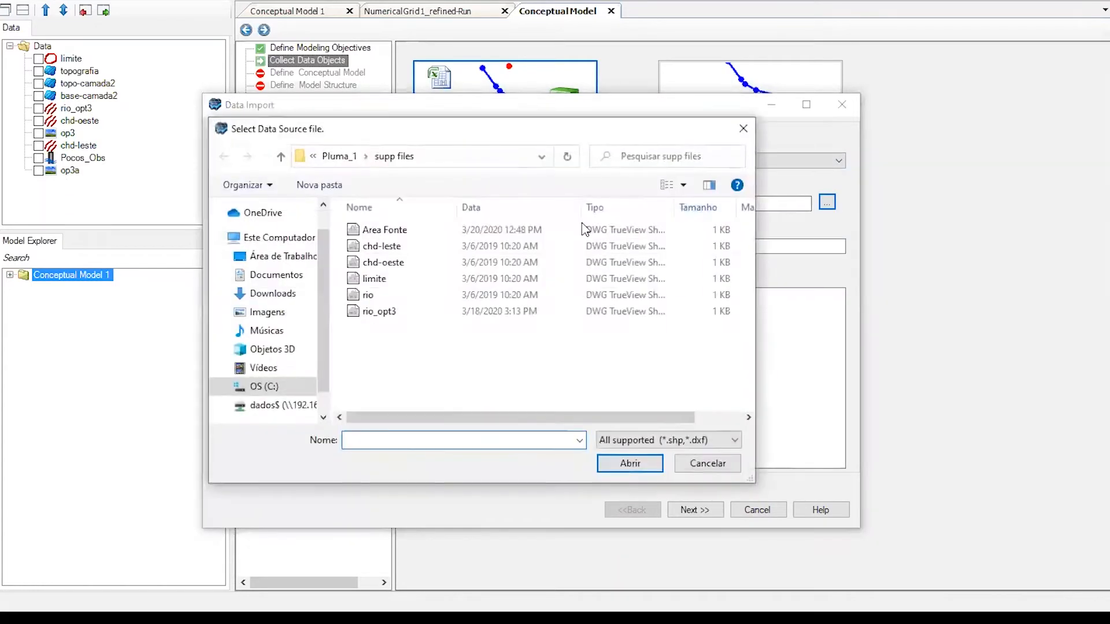
click(381, 230)
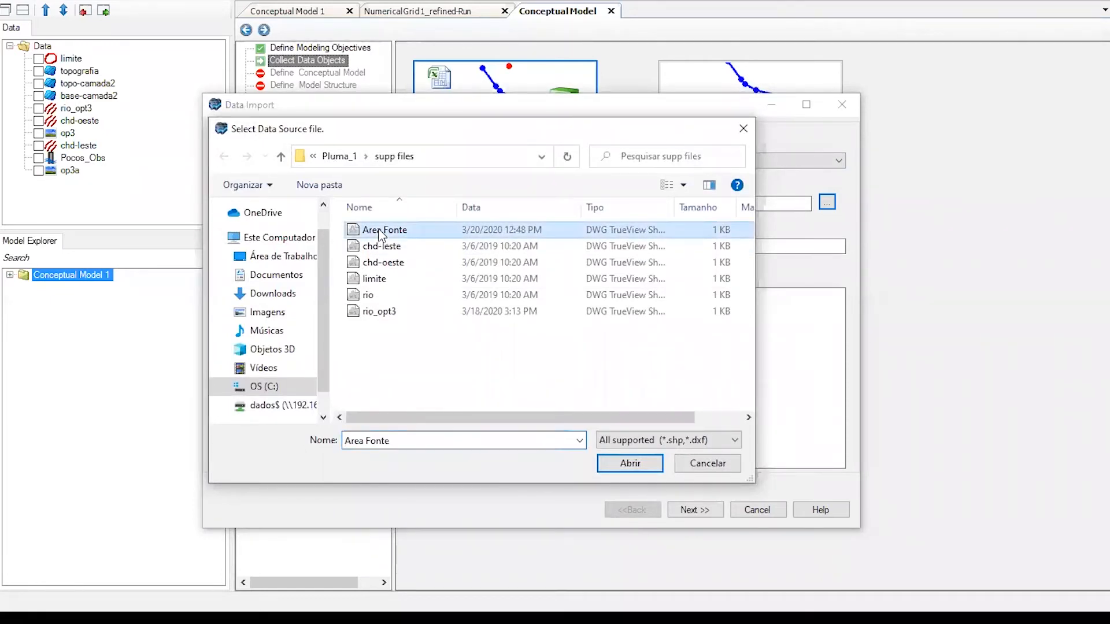
click(623, 463)
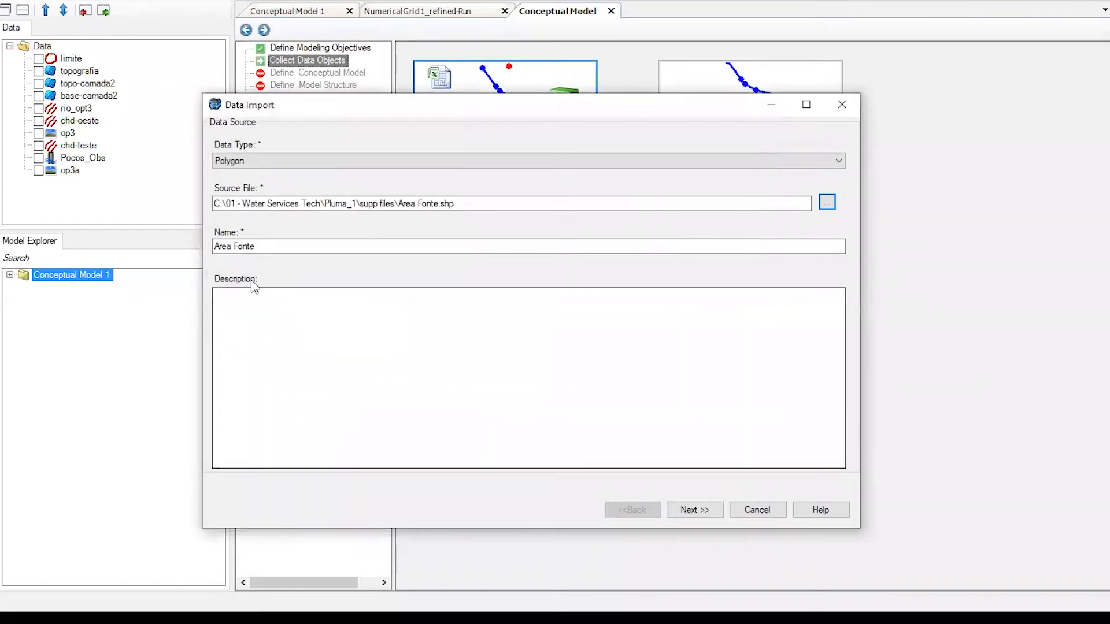
click(712, 516)
click(712, 516)
click(711, 515)
click(695, 511)
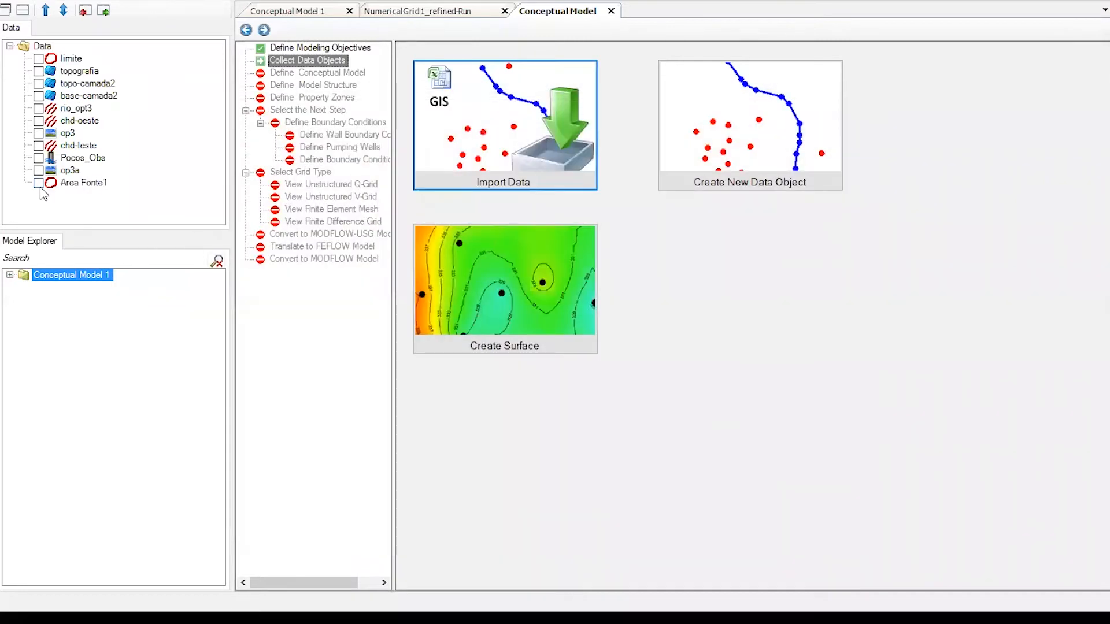
- Create a new 2D viewer window and display the op3a map with the imported source-area polygon
click(169, 0)
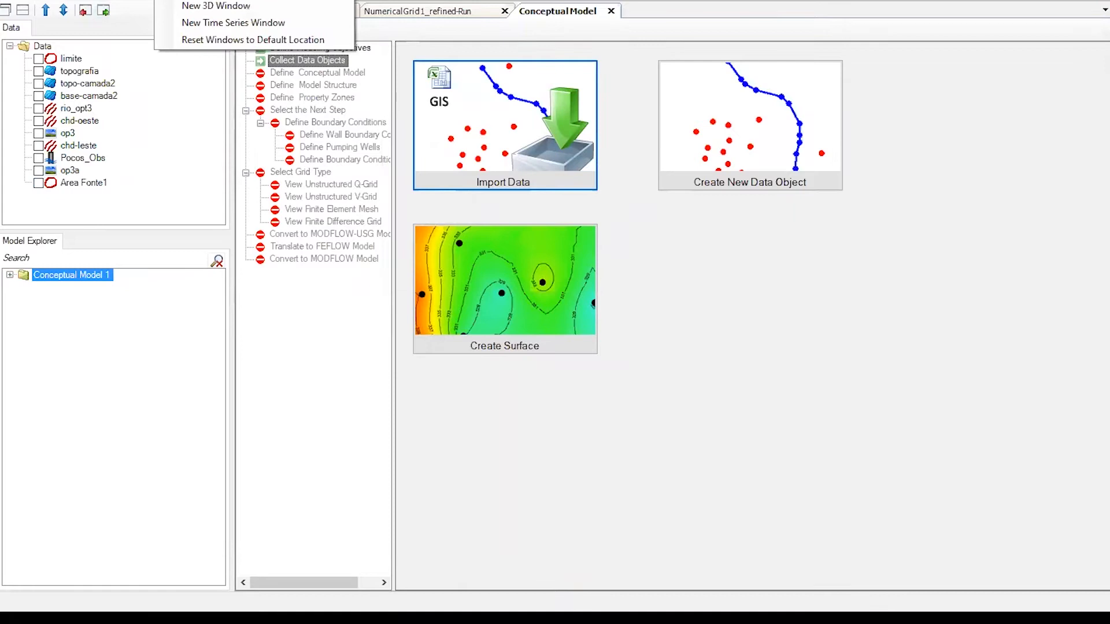
click(241, 1)
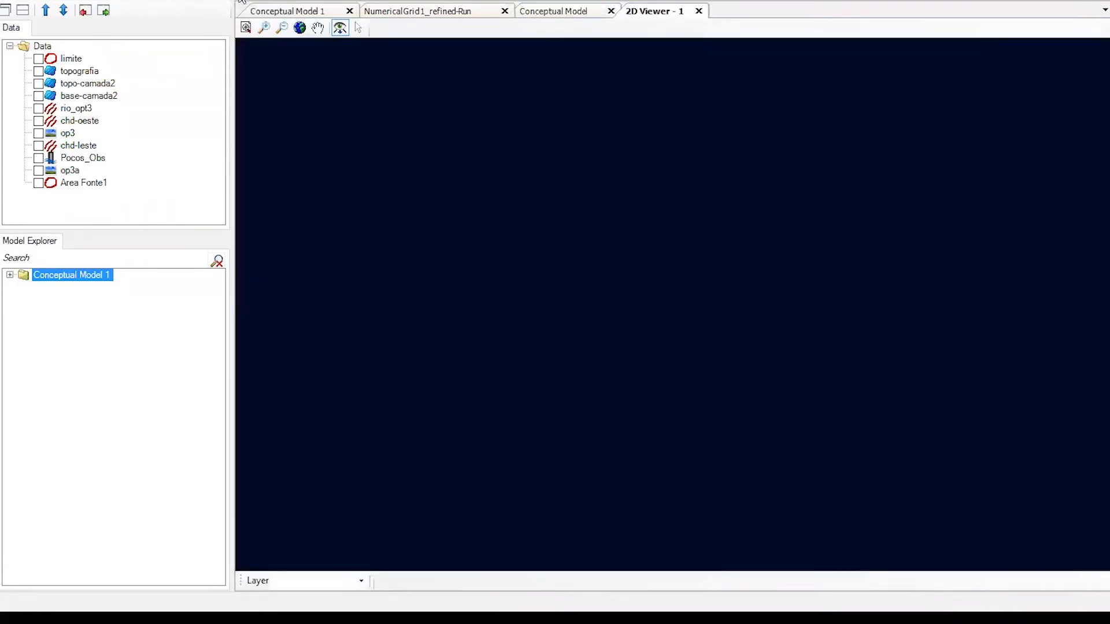
click(38, 171)
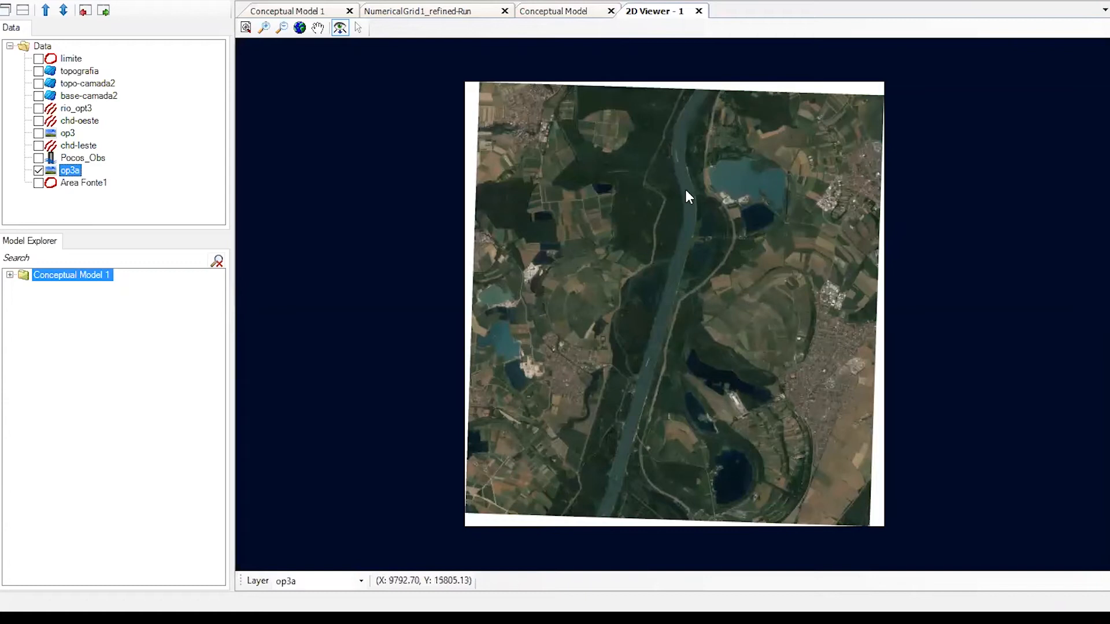
click(38, 183)
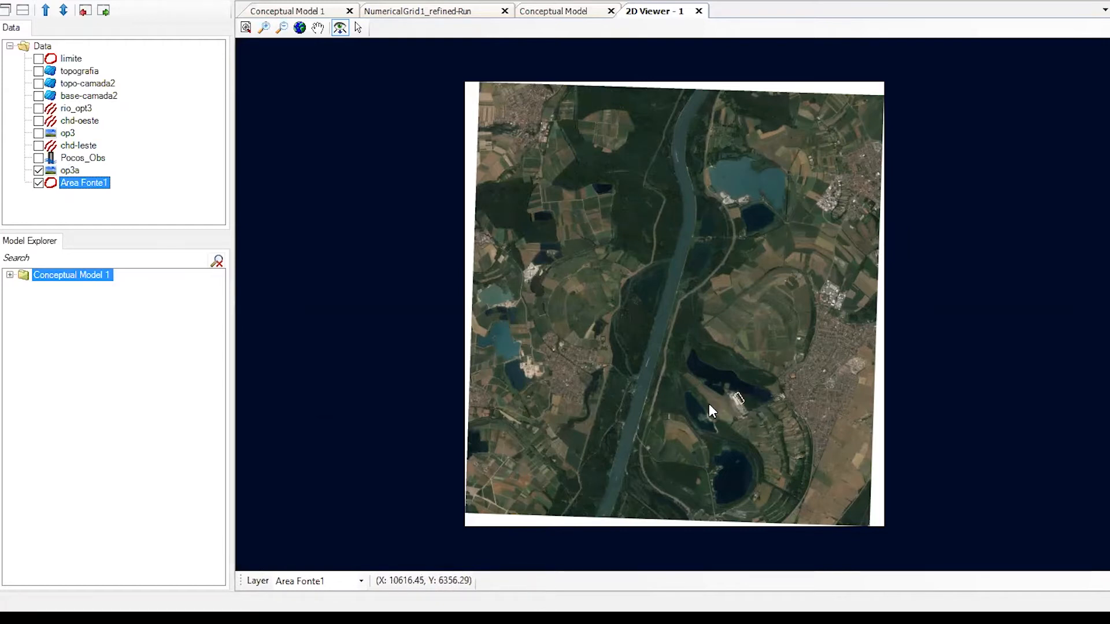
click(546, 17)
click(81, 72)
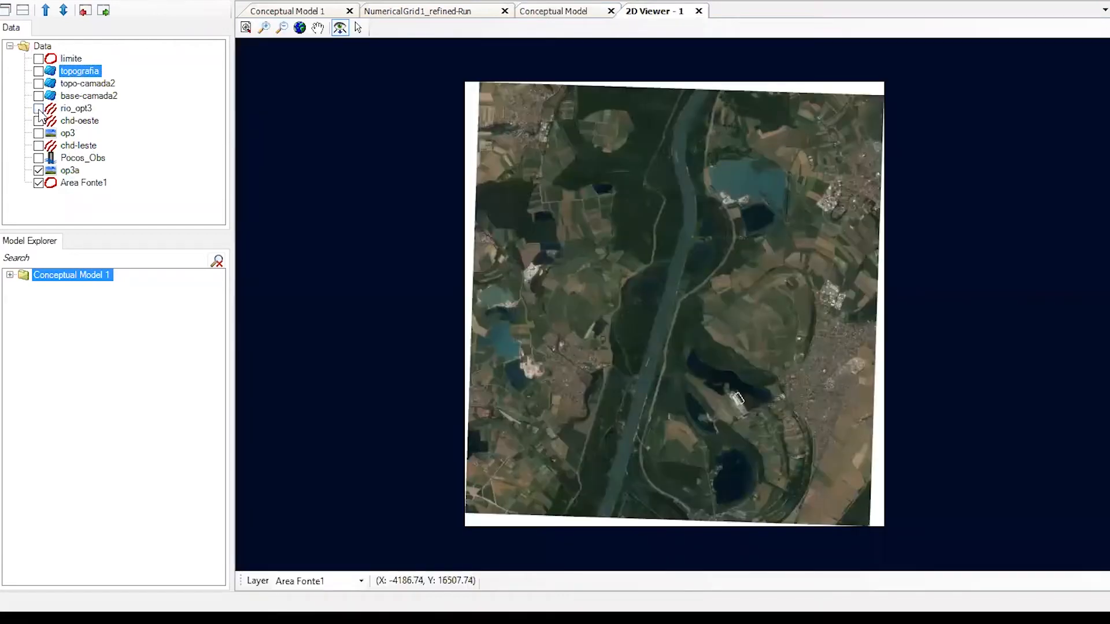
click(38, 109)
click(38, 109)
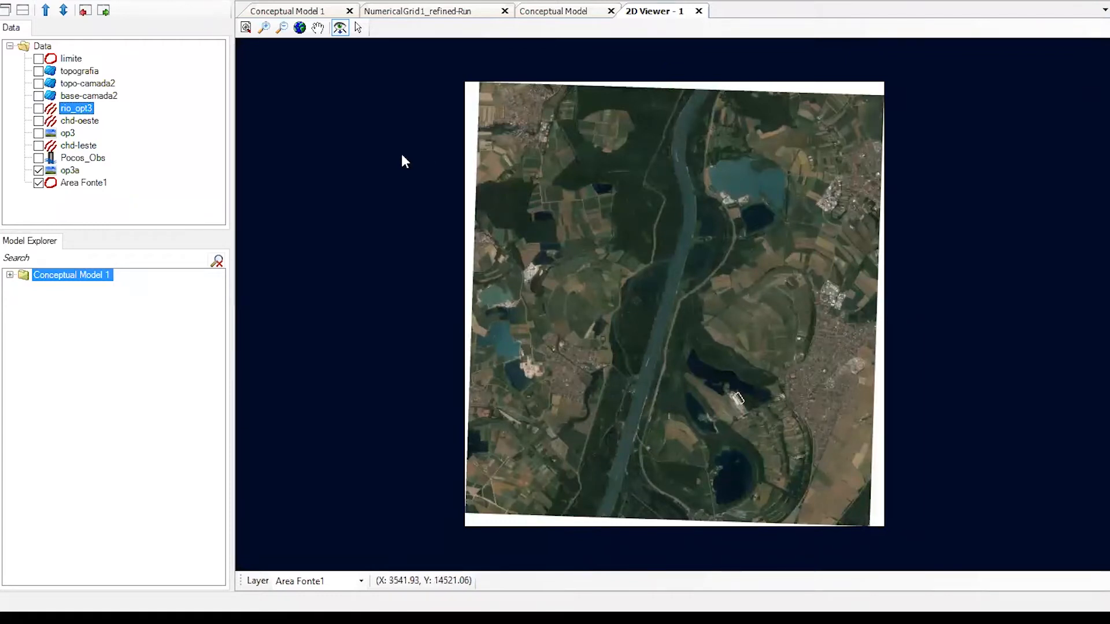
- Return to the new conceptual model's workflow and advance to Define Conceptual Model
click(547, 11)
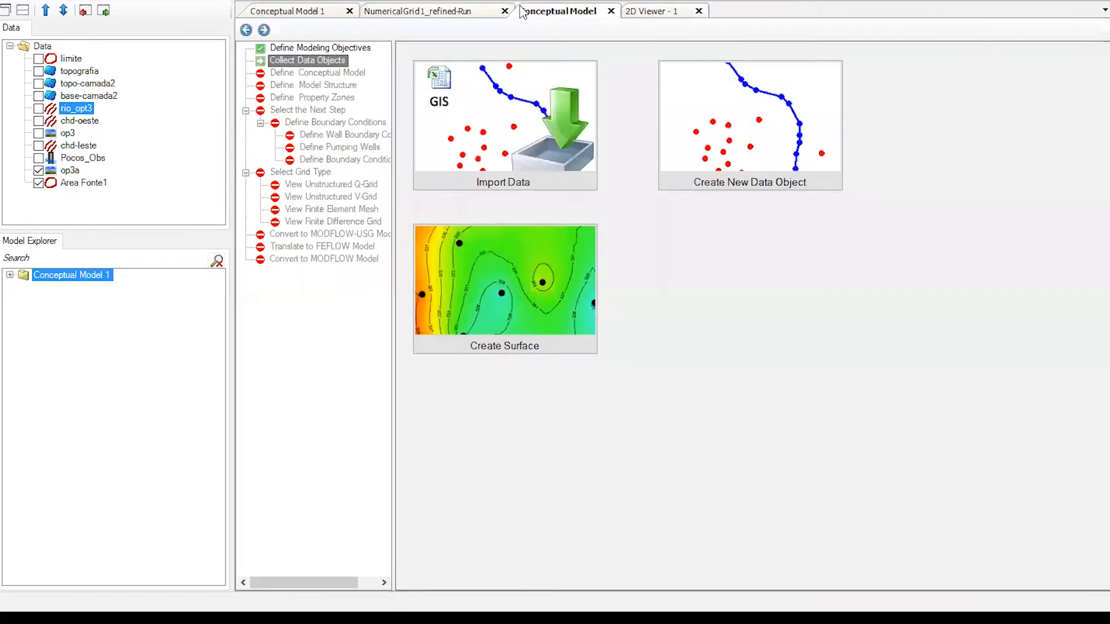
click(264, 30)
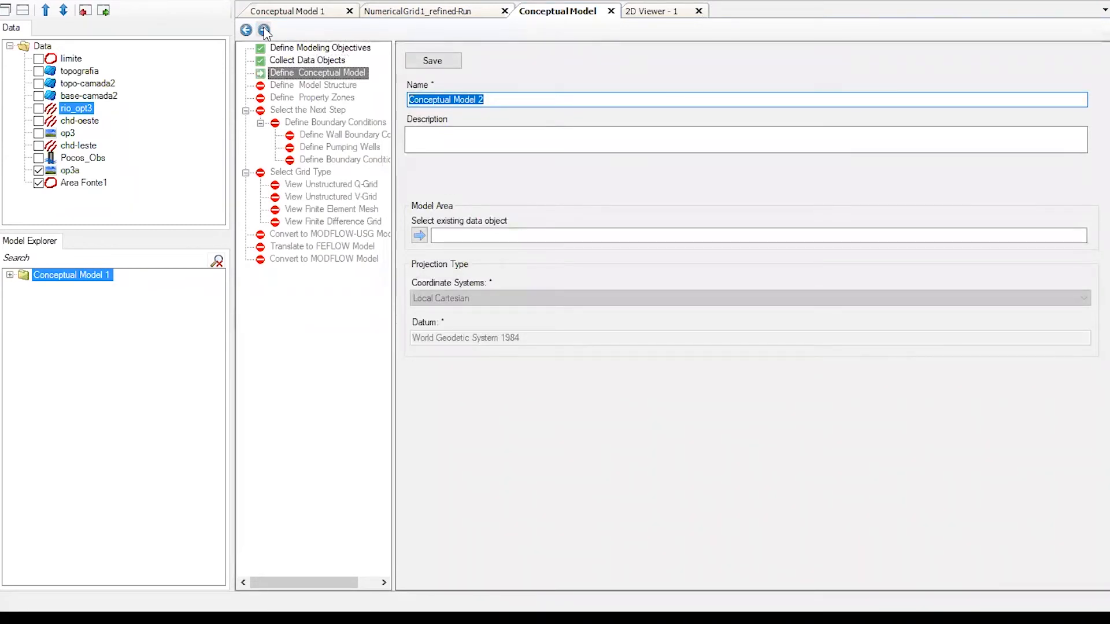
- Set Area Fonte1 as the model area of Conceptual Model 2 and save the model definition
click(496, 100)
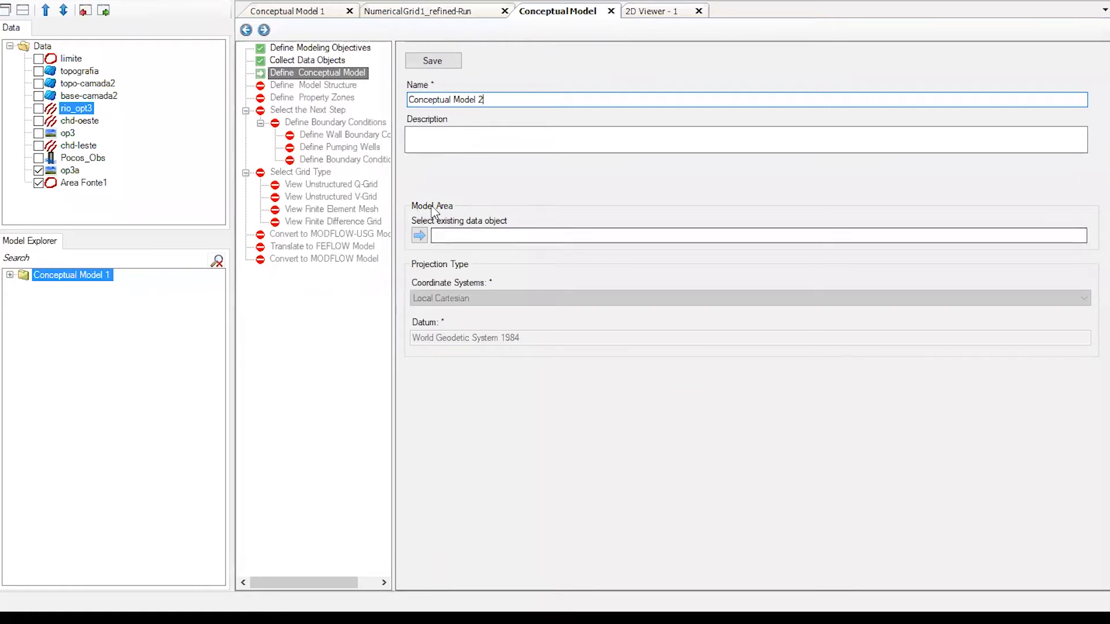
click(39, 59)
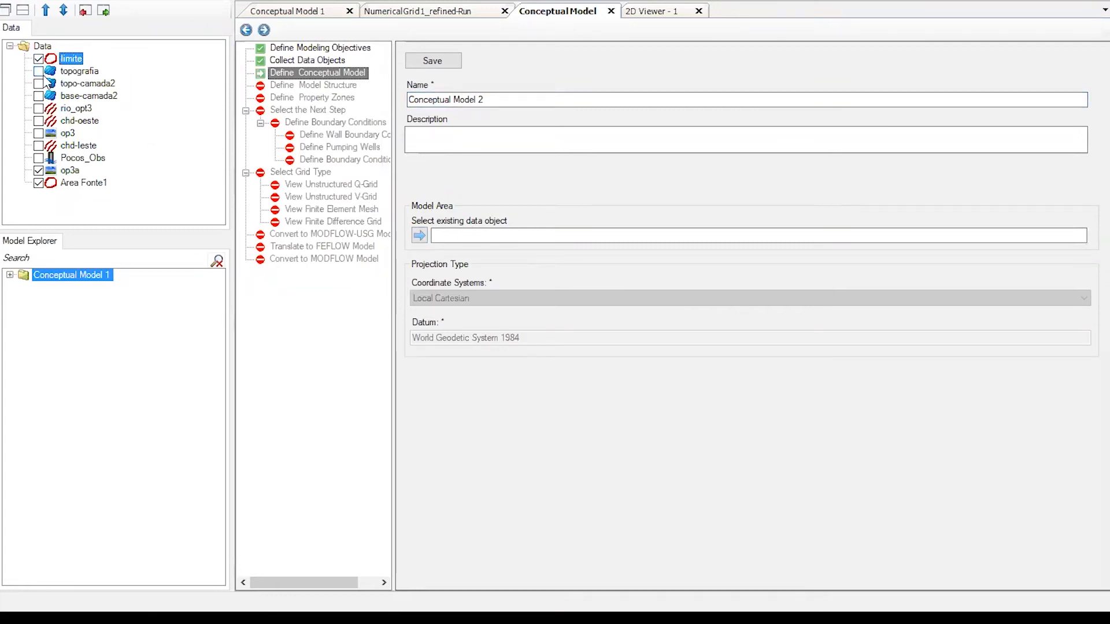
click(38, 171)
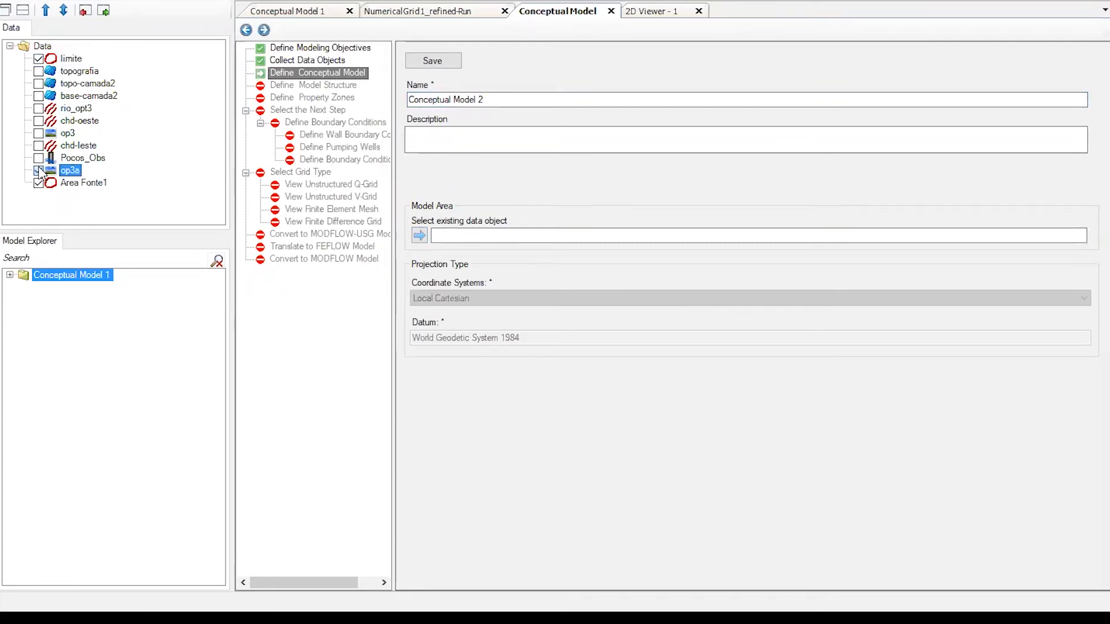
click(419, 236)
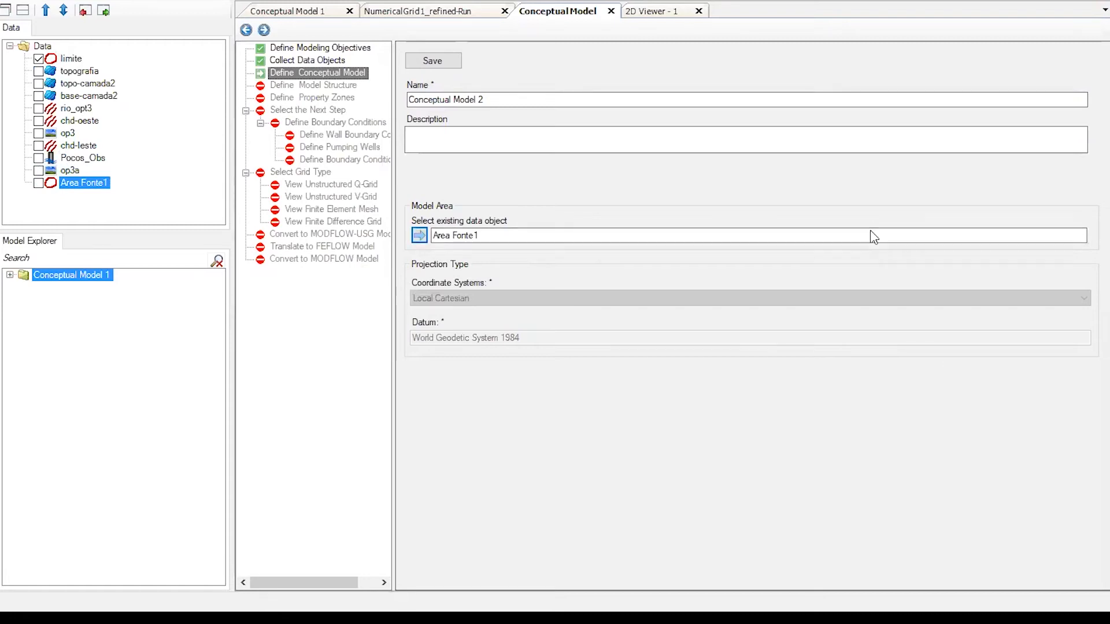
click(449, 63)
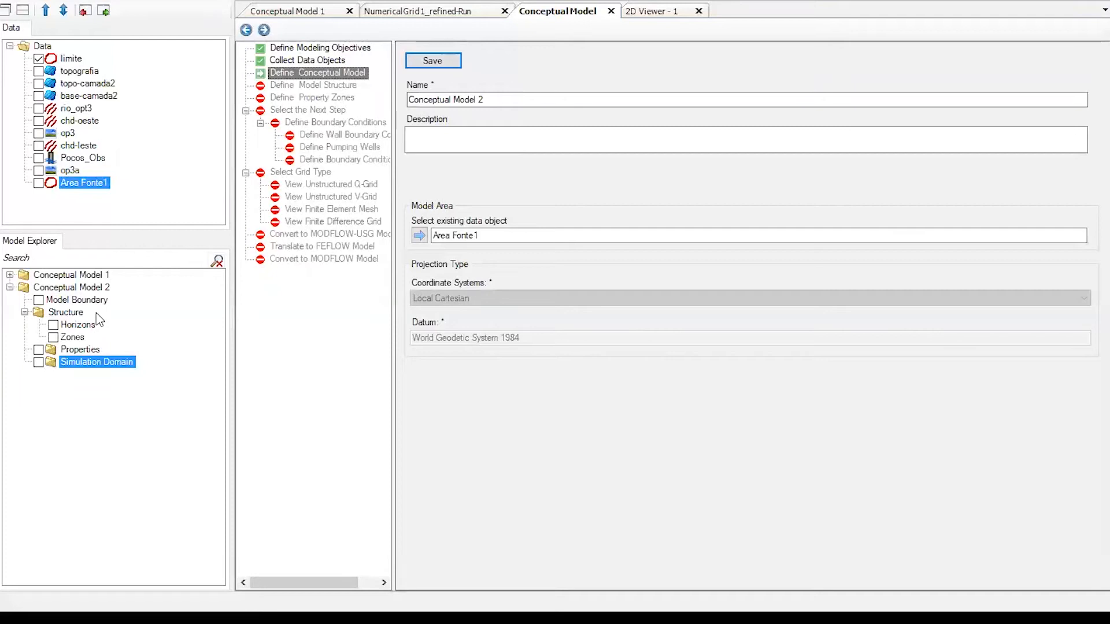
- Advance to Define Model Structure and add three horizons to the horizon table
click(264, 30)
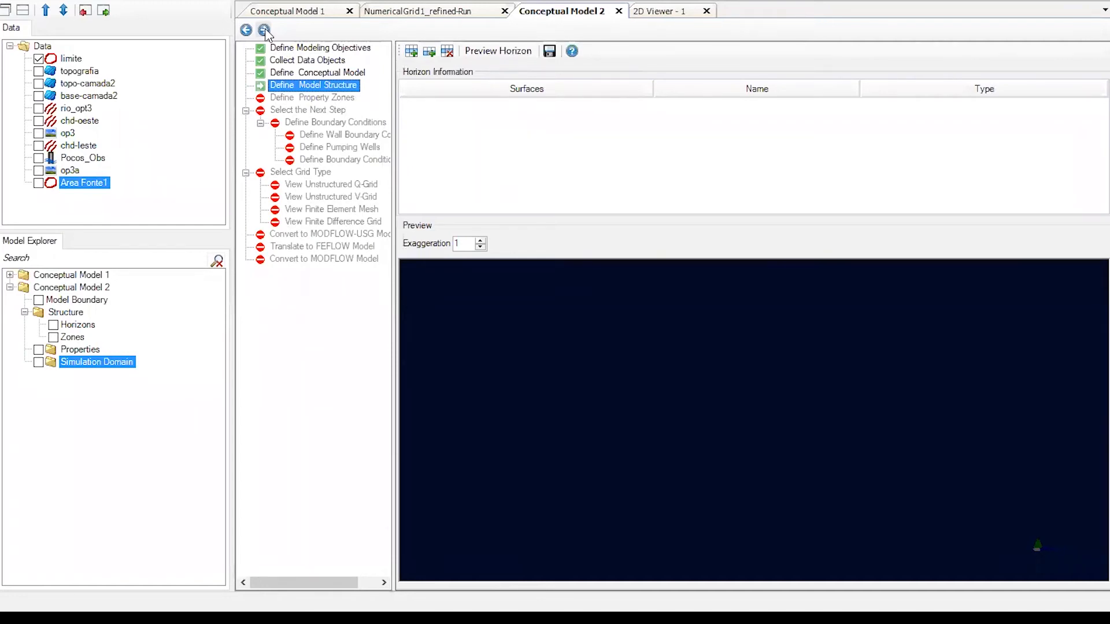
click(411, 52)
click(411, 52)
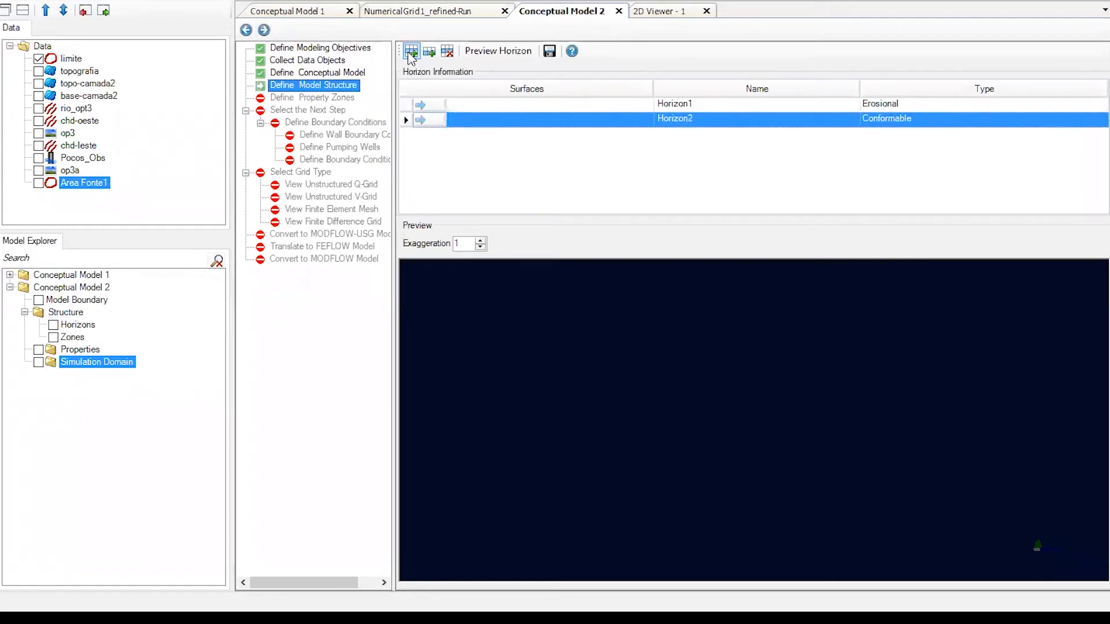
click(411, 52)
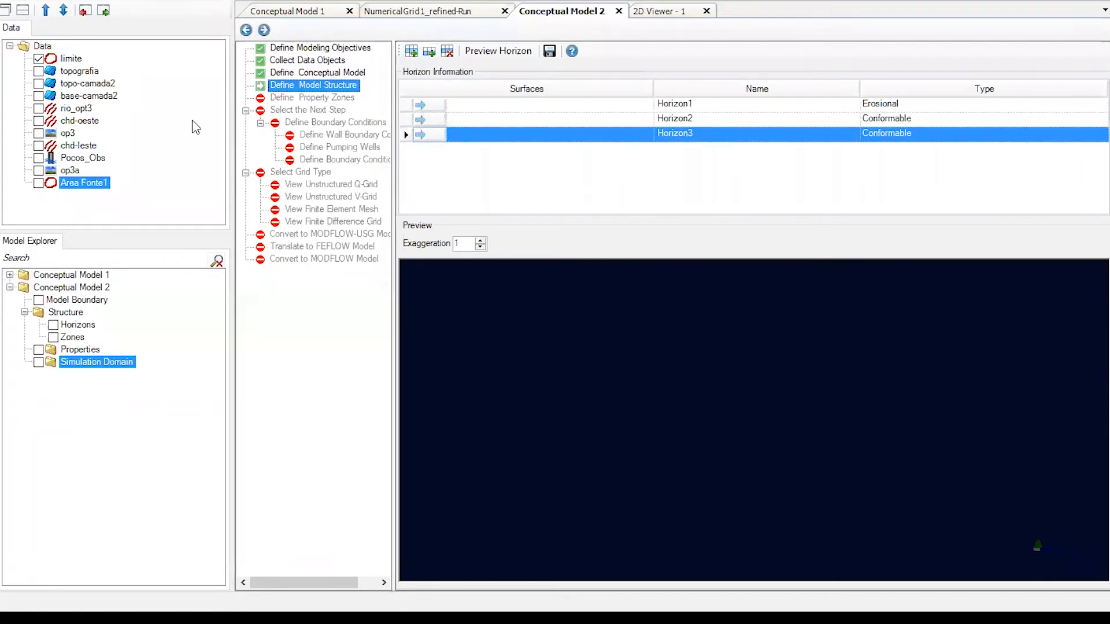
- Assign the topografia surface to Horizon1 and keep its type as Erosional
click(38, 70)
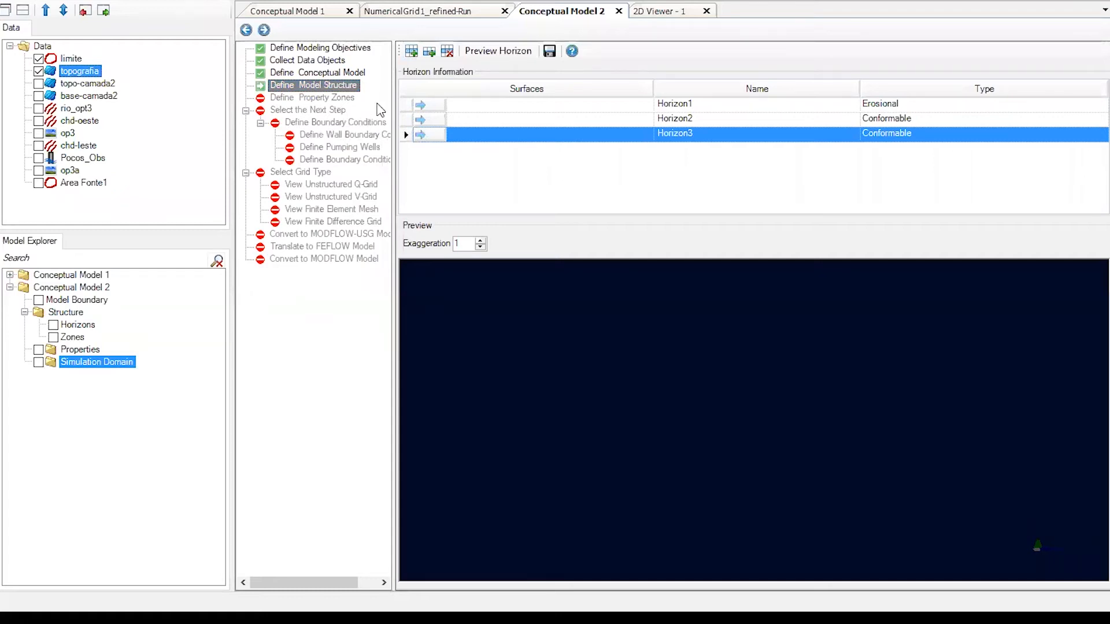
click(430, 105)
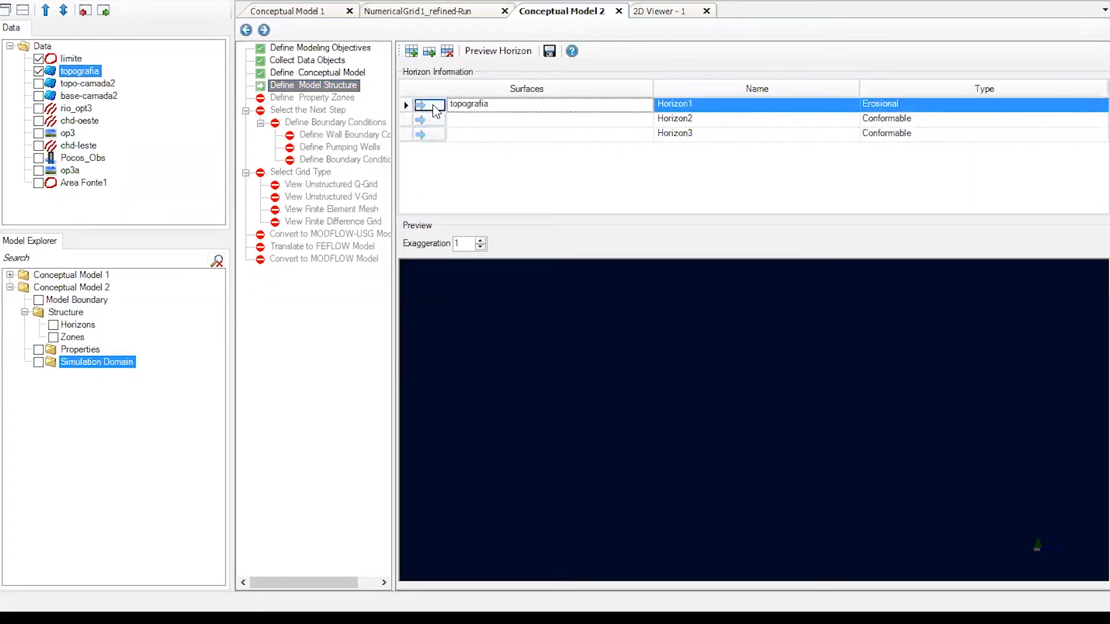
click(1090, 106)
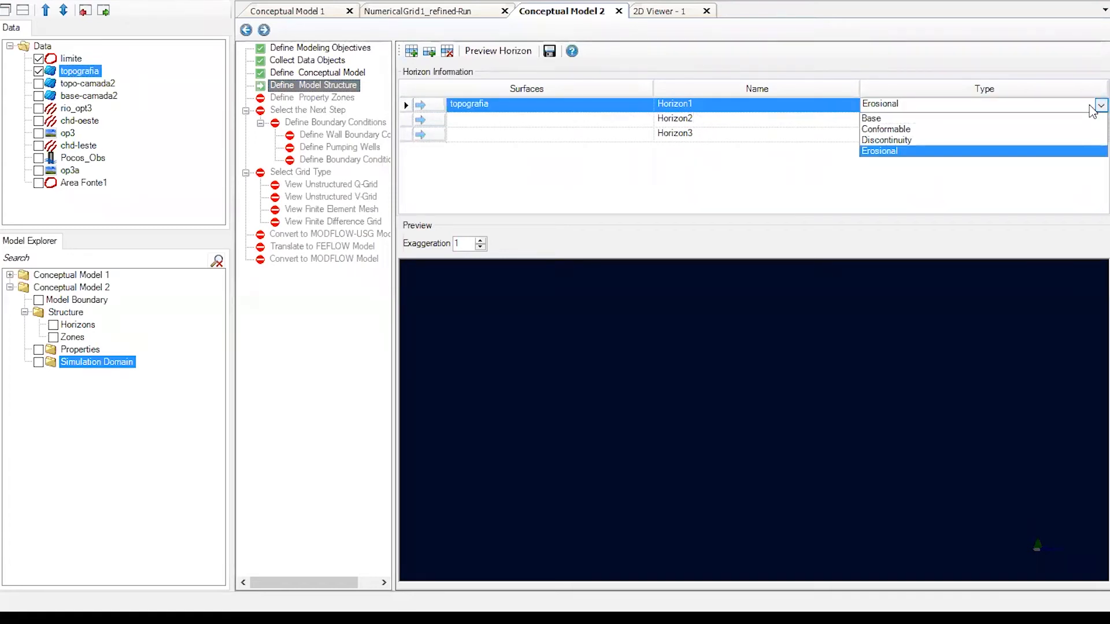
click(1090, 108)
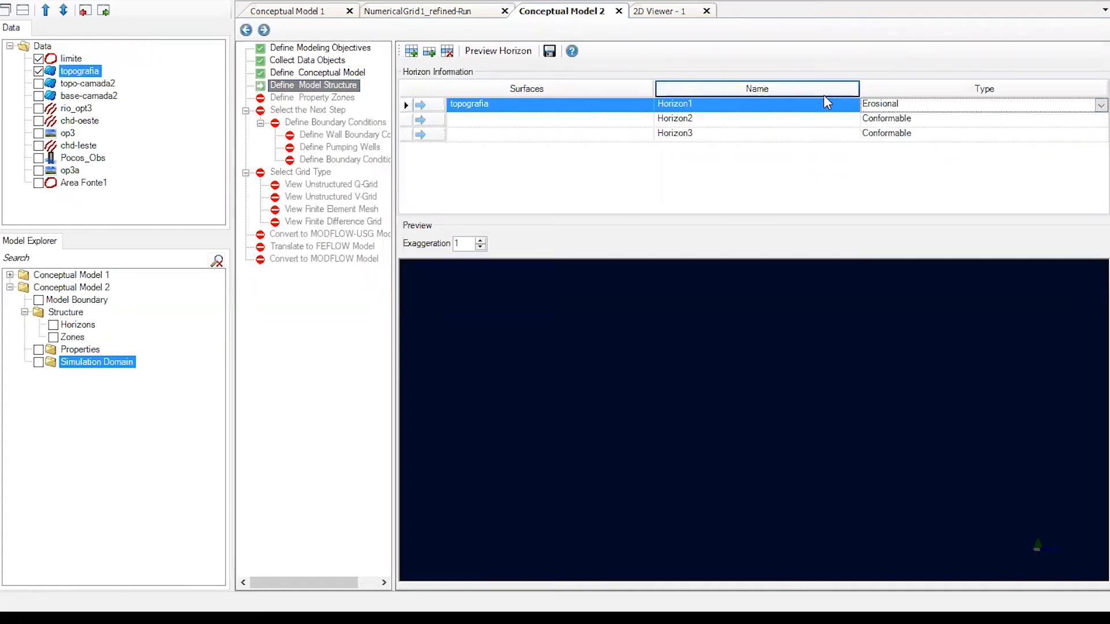
- Assign topo-camada2 to Horizon2 and base-camada2 to Horizon3, and save the model structure
click(38, 84)
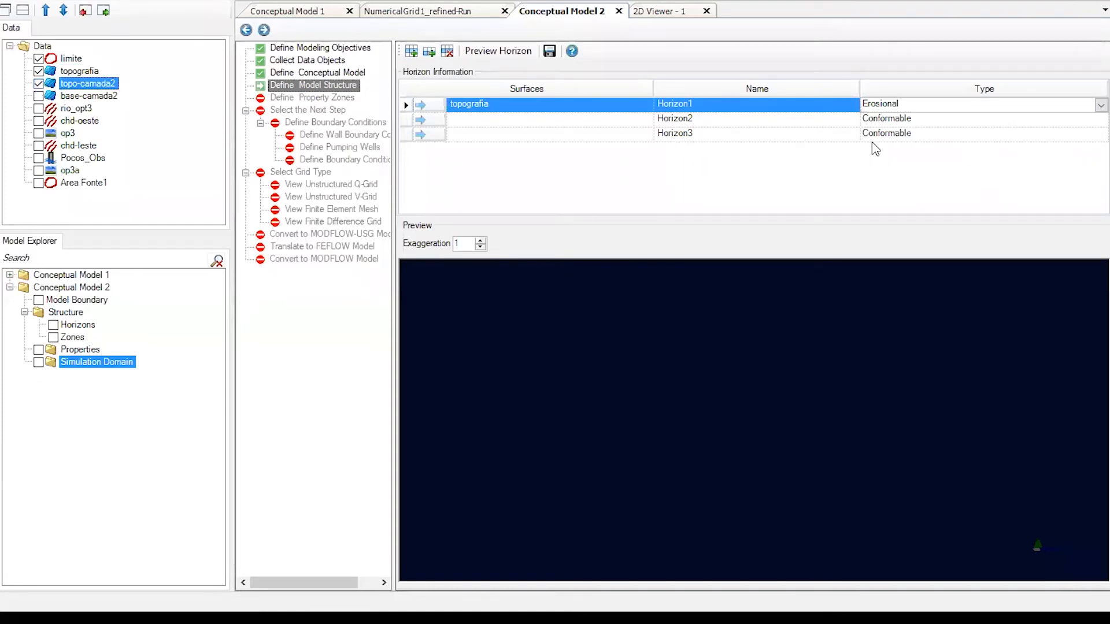
click(431, 122)
click(38, 96)
click(432, 136)
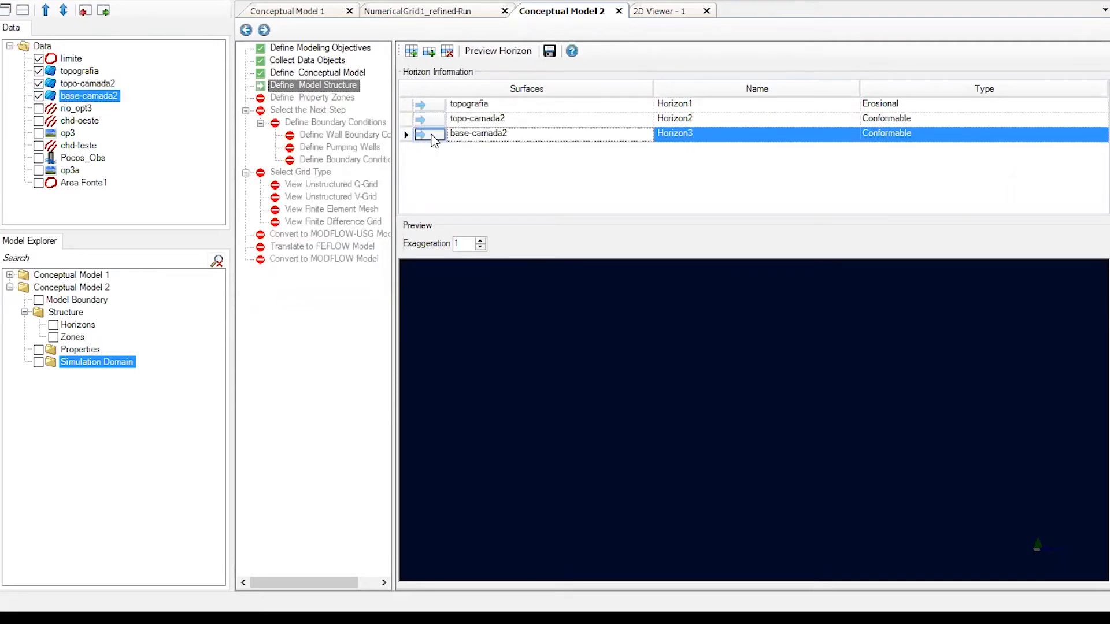
click(550, 52)
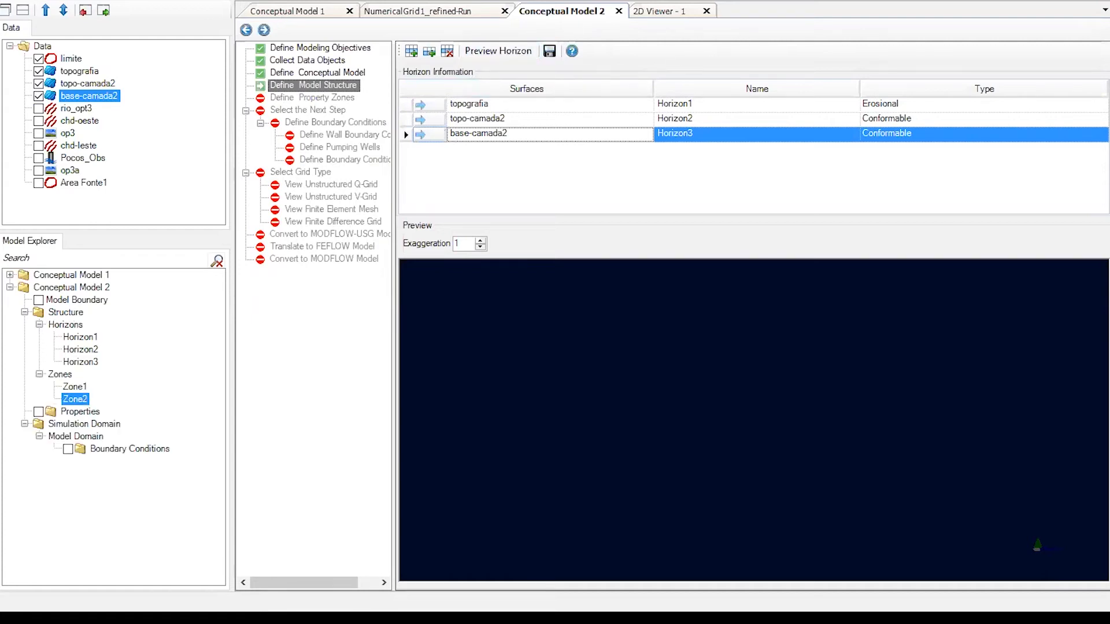
- Create a new 3D viewer window and return to the workflow of Conceptual Model 2
click(168, 0)
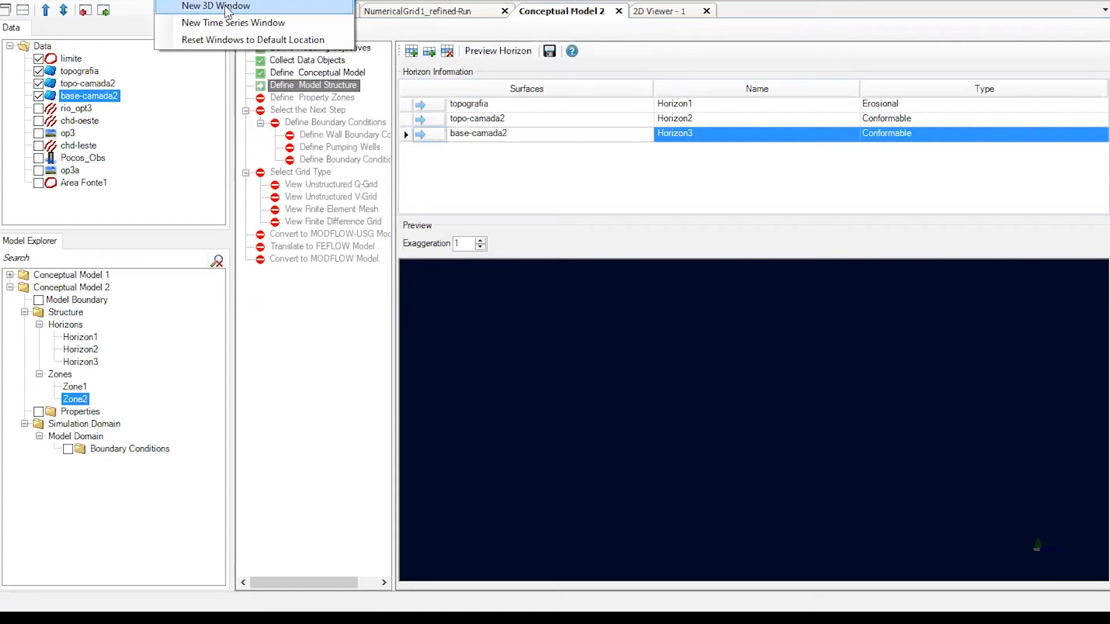
click(225, 5)
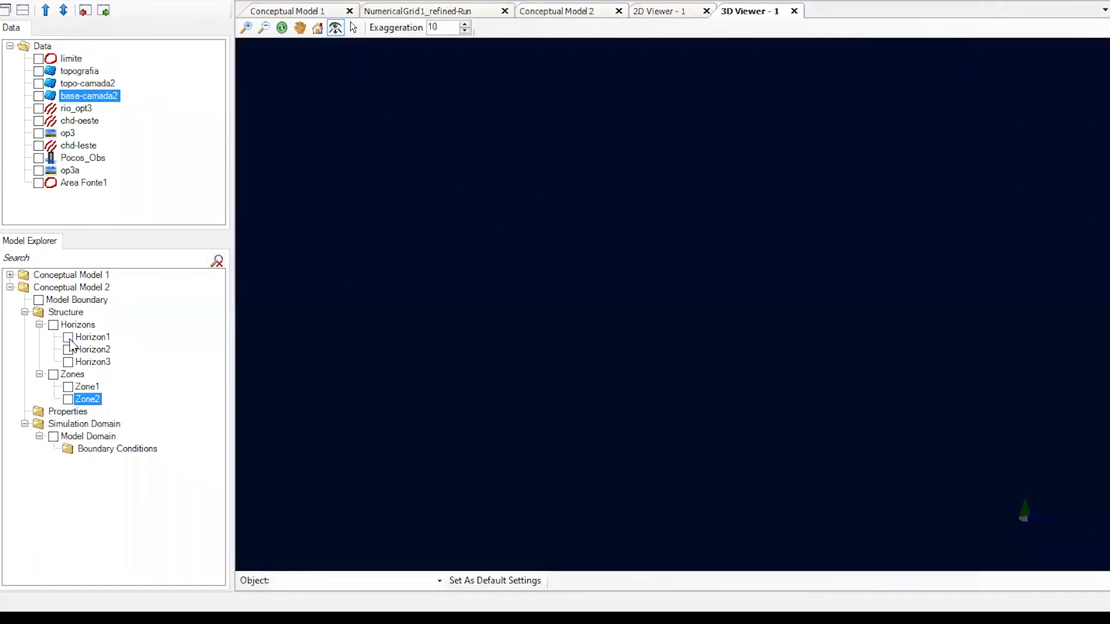
click(71, 287)
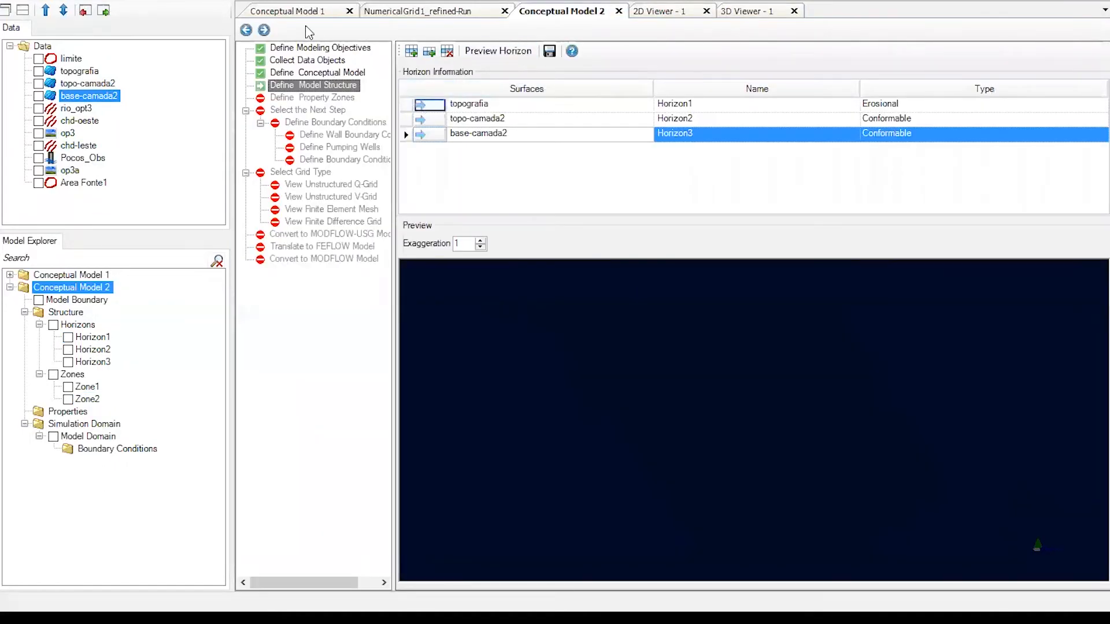
- Advance to Define Property Zones and create a first property zone from structural zone Zone1
click(262, 29)
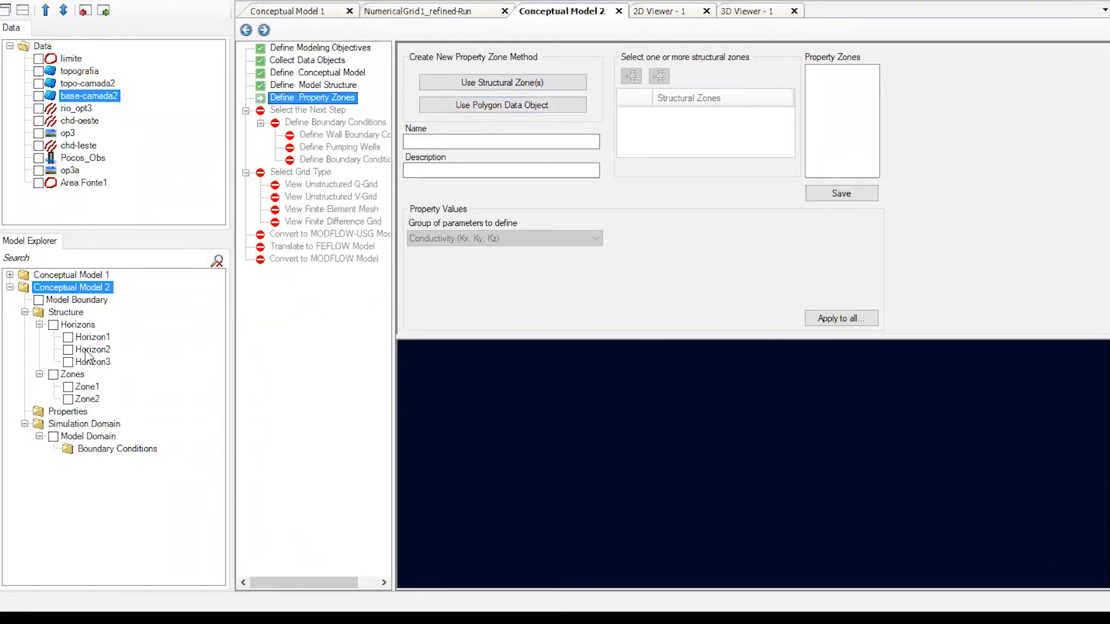
click(67, 387)
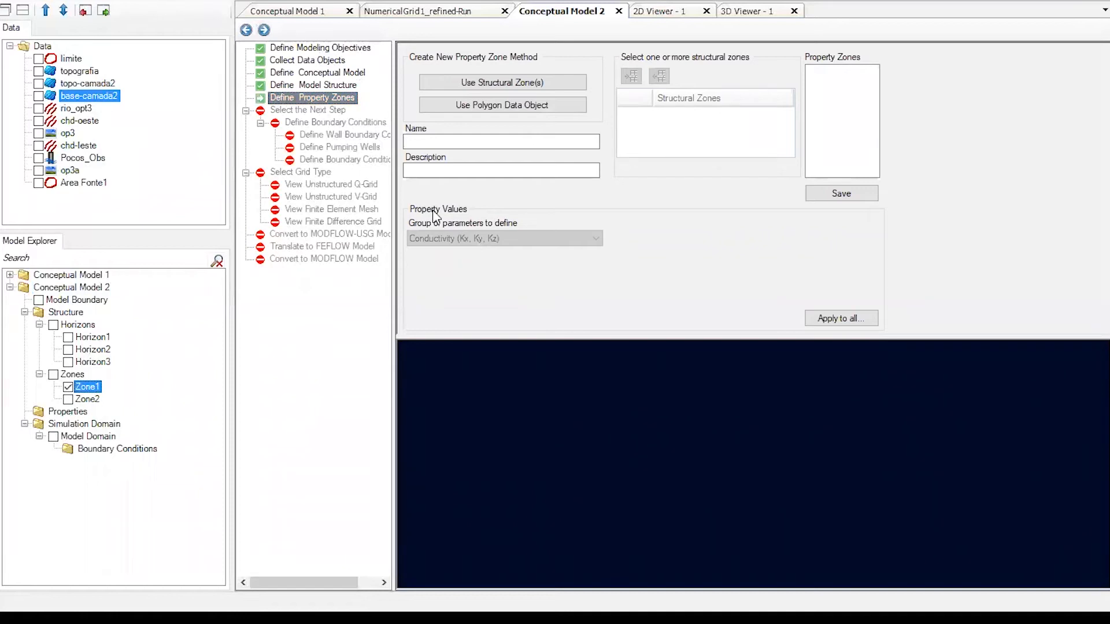
click(502, 82)
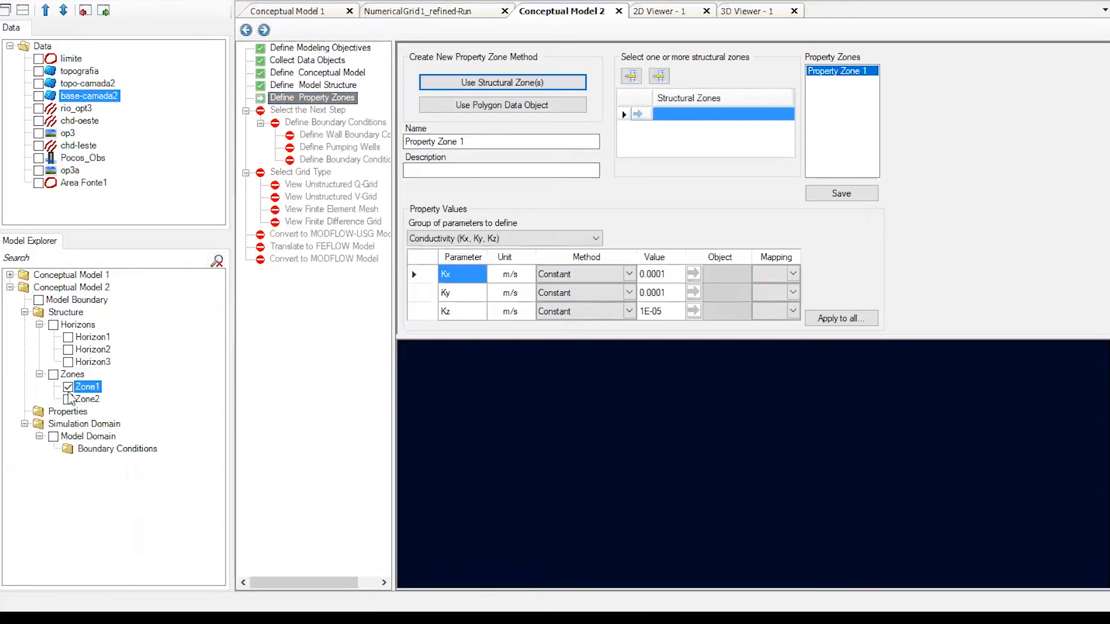
click(639, 114)
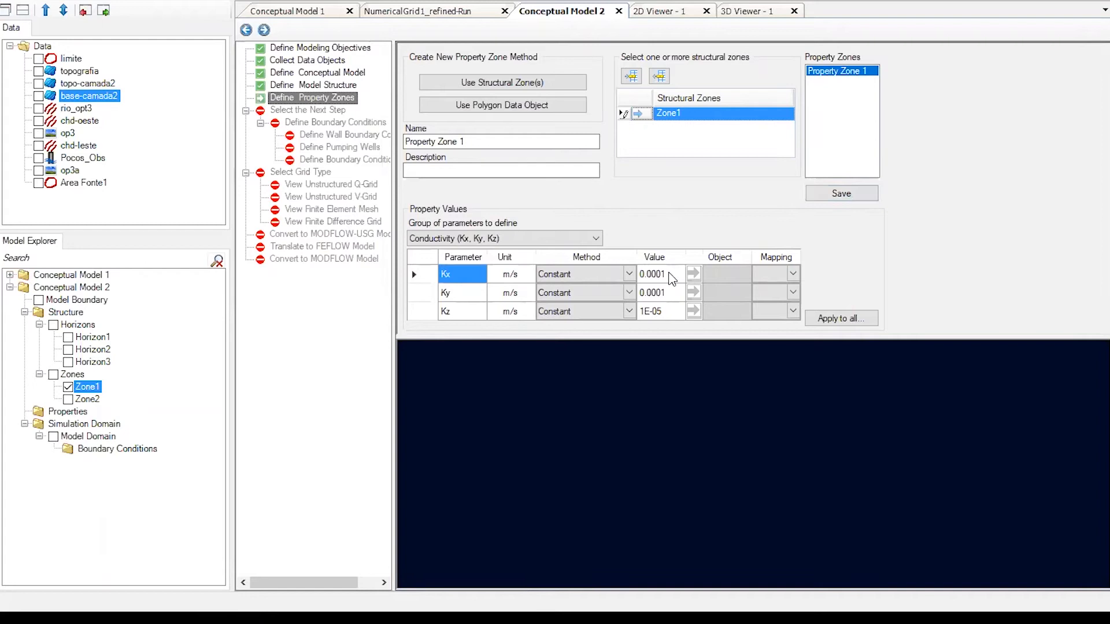
- Set the Zone1 property zone's conductivity to 4E-06 m/s for Kx and Ky and 4E-7 m/s for Kz, and save it
click(669, 275)
click(668, 274)
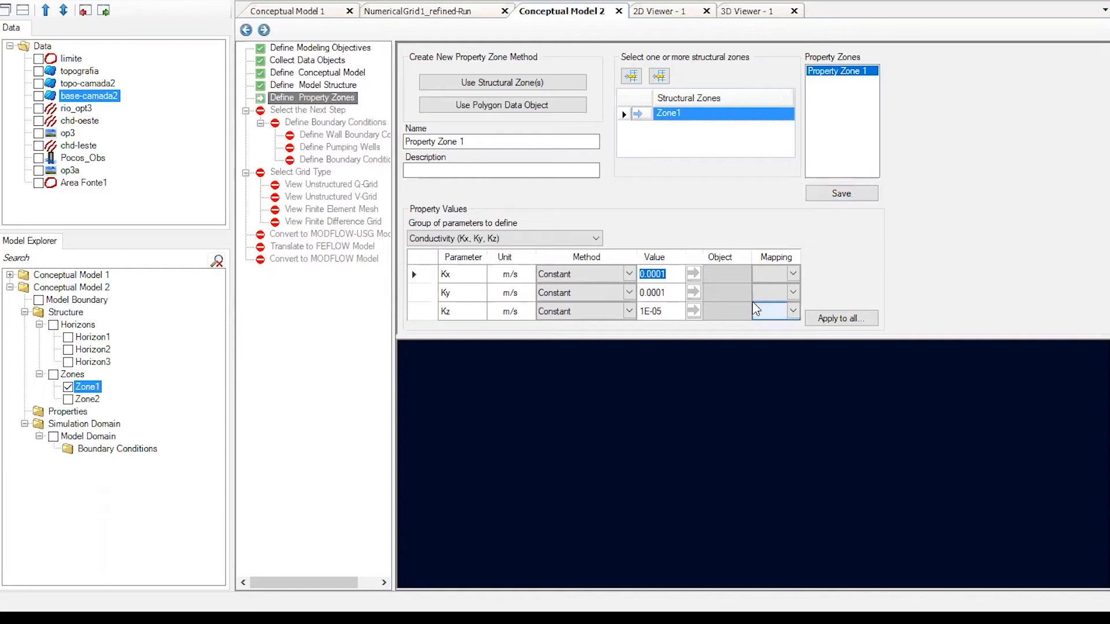
text(4E-0)
text(6)
click(650, 296)
text(4E-06)
click(665, 312)
text(4)
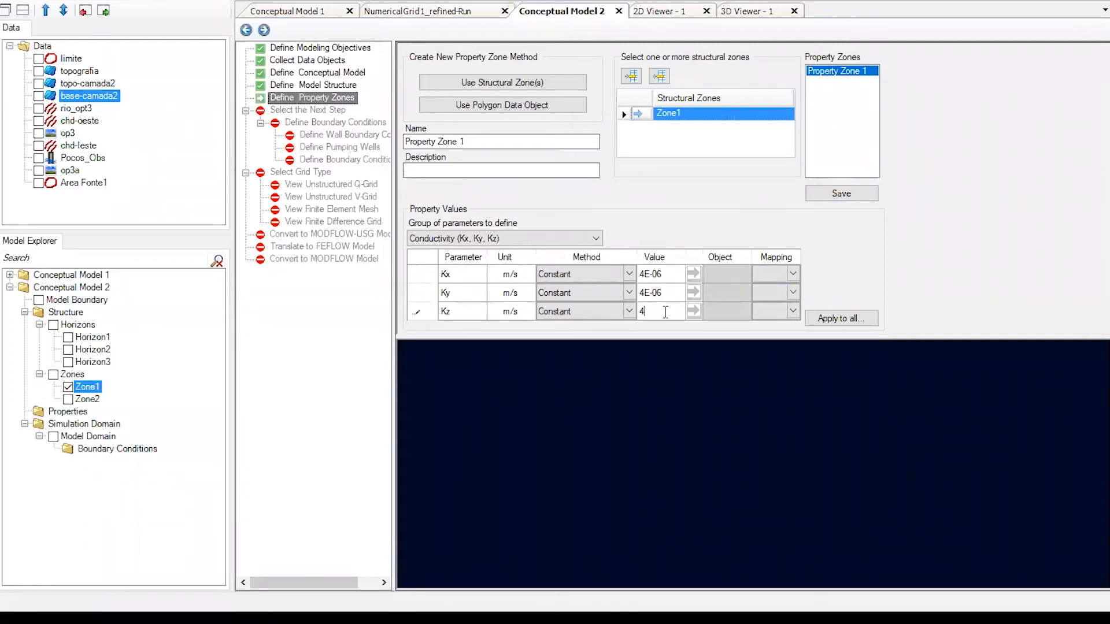
text(E-7)
click(831, 198)
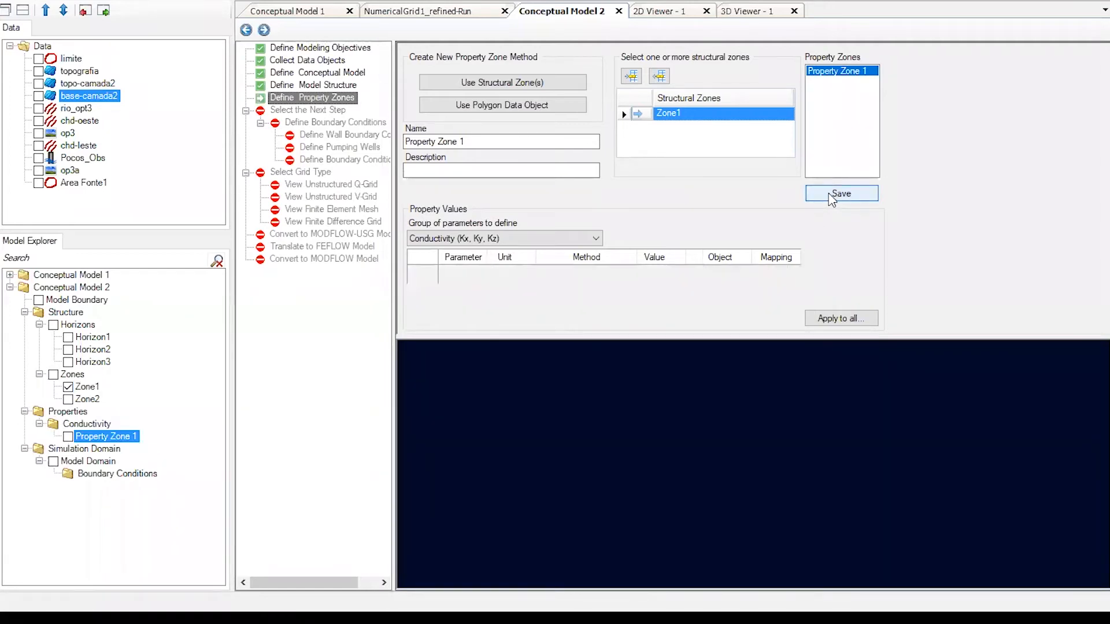
- Create a second property zone from structural zone Zone2
click(502, 83)
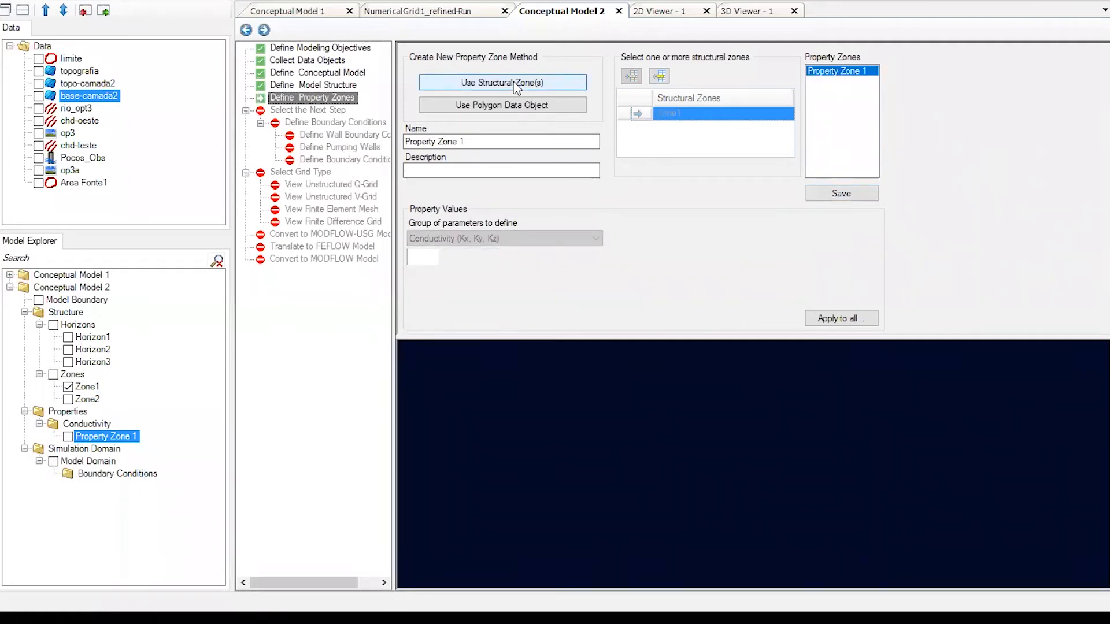
click(68, 399)
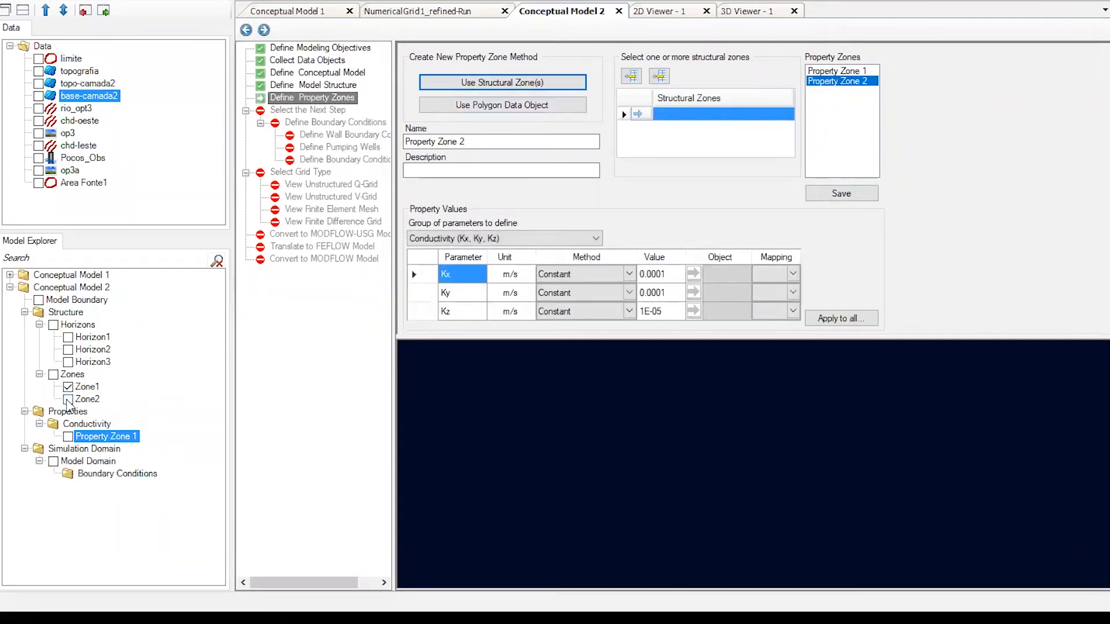
click(637, 114)
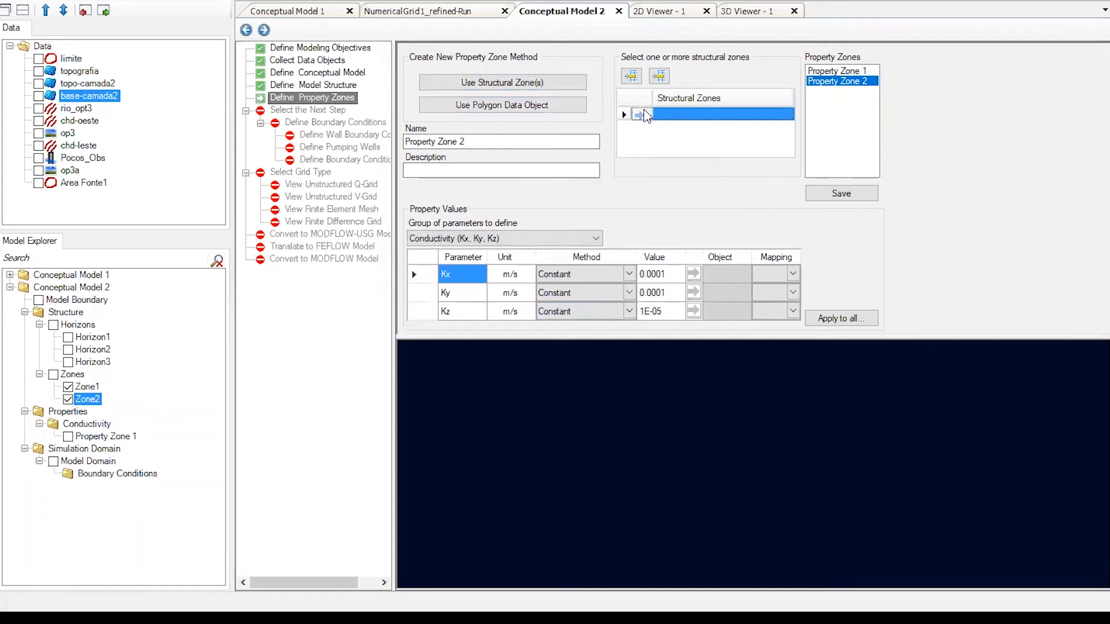
- Save the Zone2 property zone with Kx and Ky of 7E-05 m/s and Kz of 7E-06 m/s, and advance to Select the Next Step
click(664, 276)
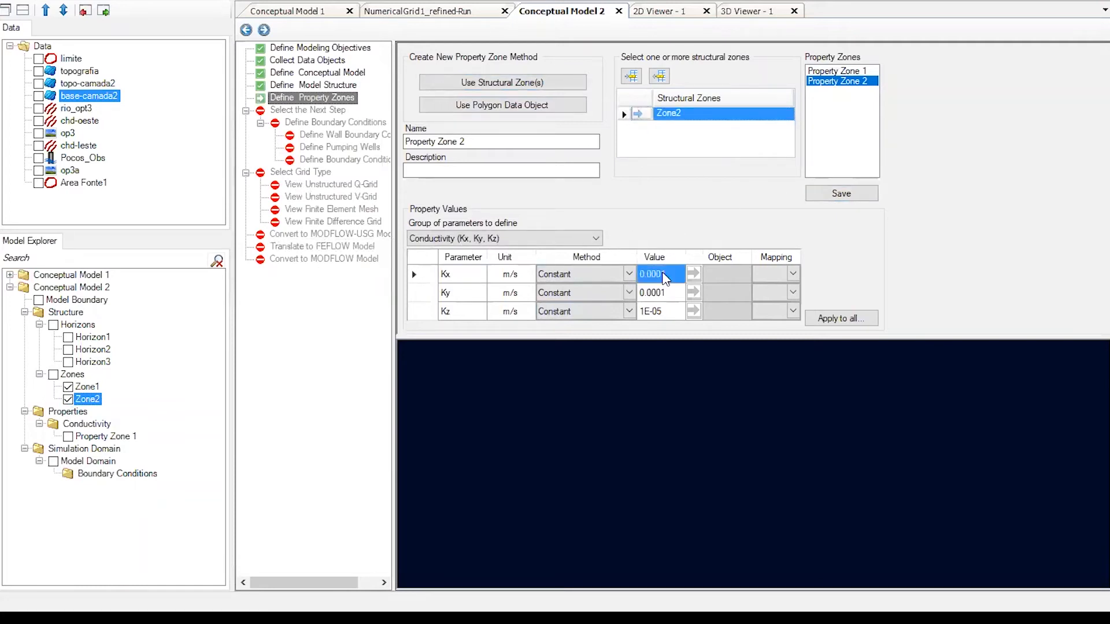
click(663, 273)
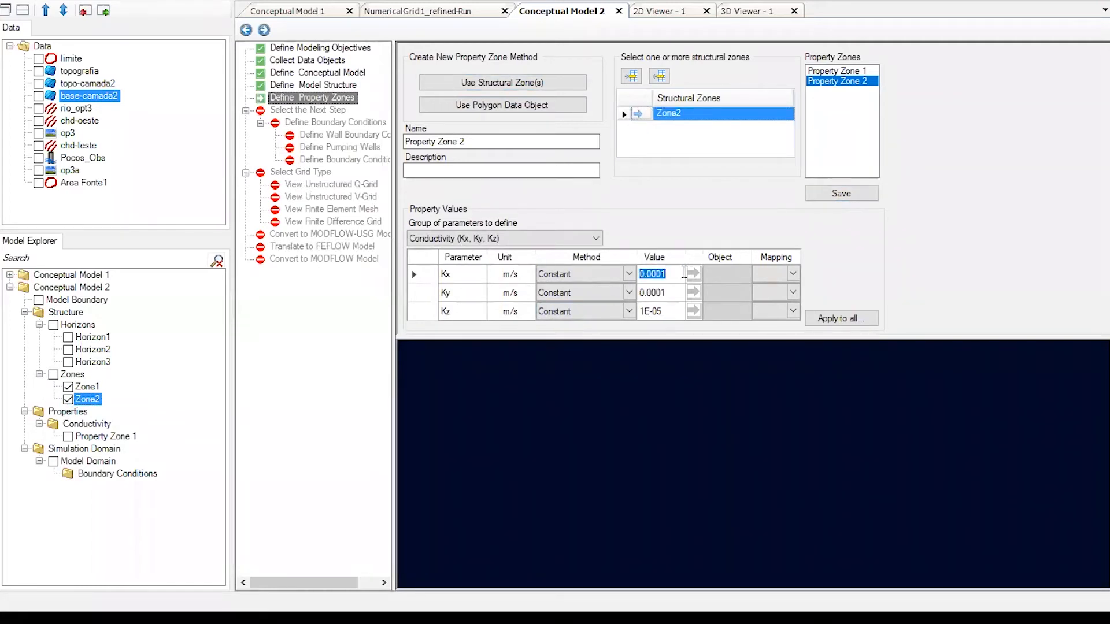
text(7E-05)
click(675, 297)
text(7)
click(669, 311)
text(74)
click(664, 292)
click(836, 194)
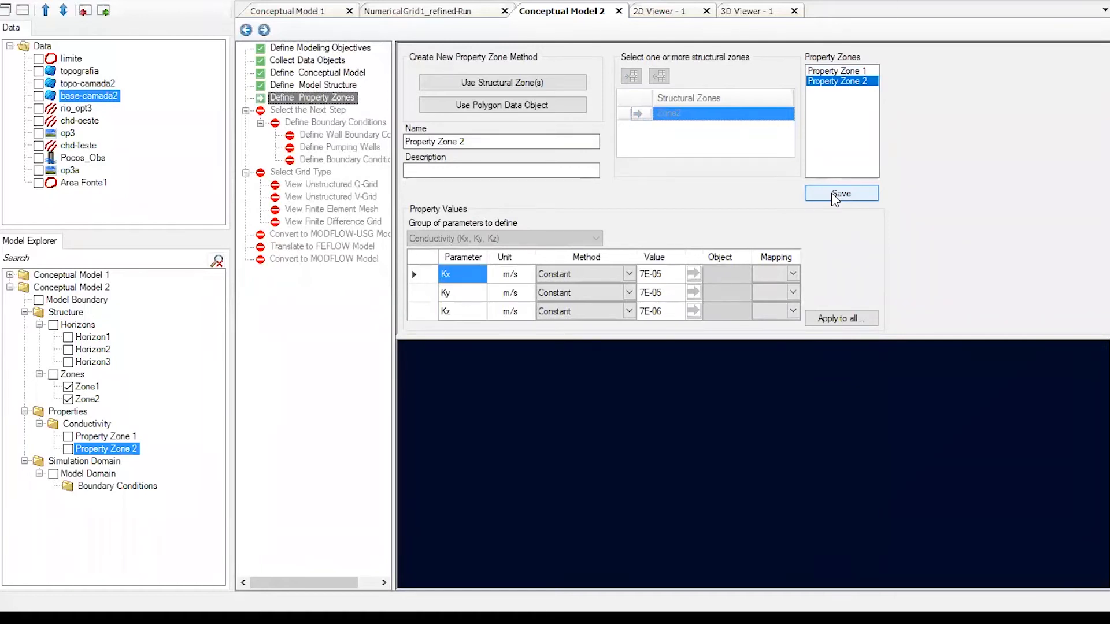
click(264, 30)
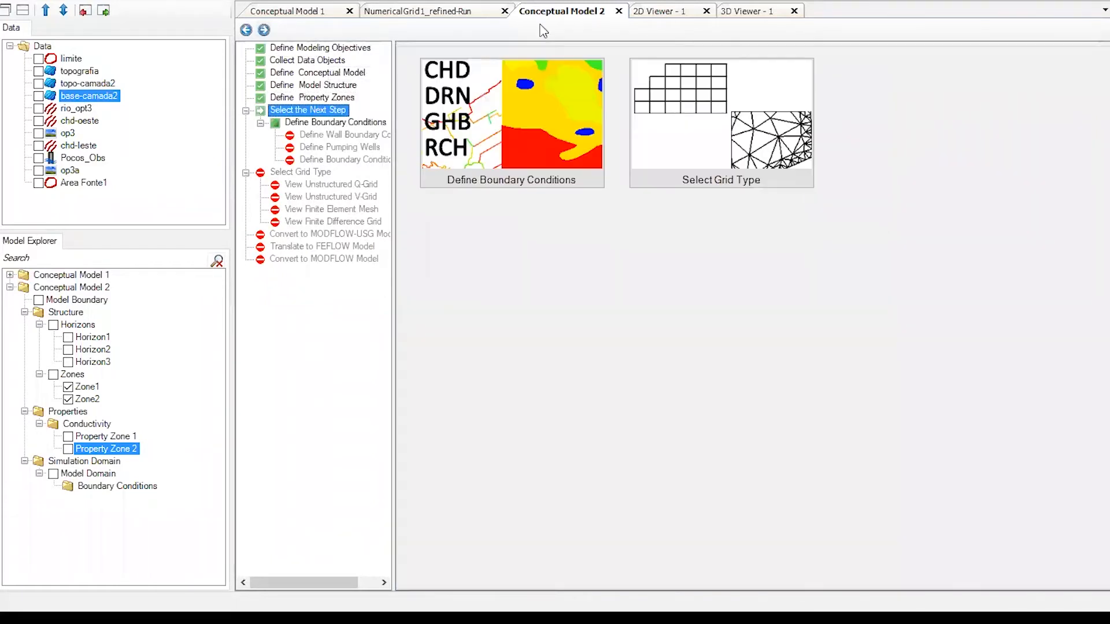
- Display Horizon1, Horizon2 and Horizon3 of Conceptual Model 1 in the 3D viewer
click(740, 13)
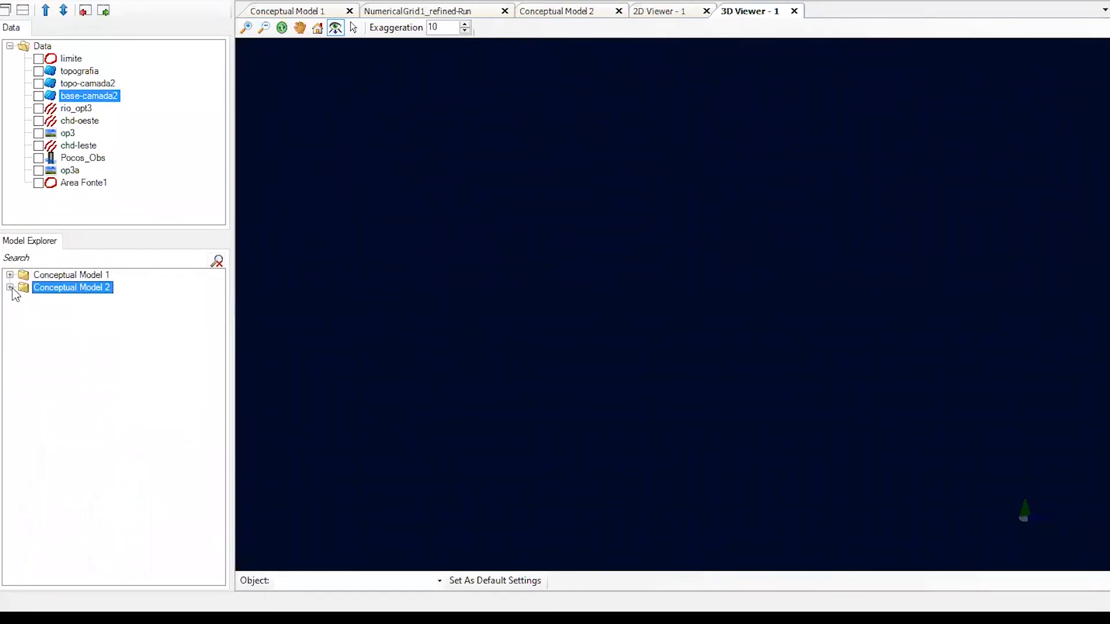
click(9, 278)
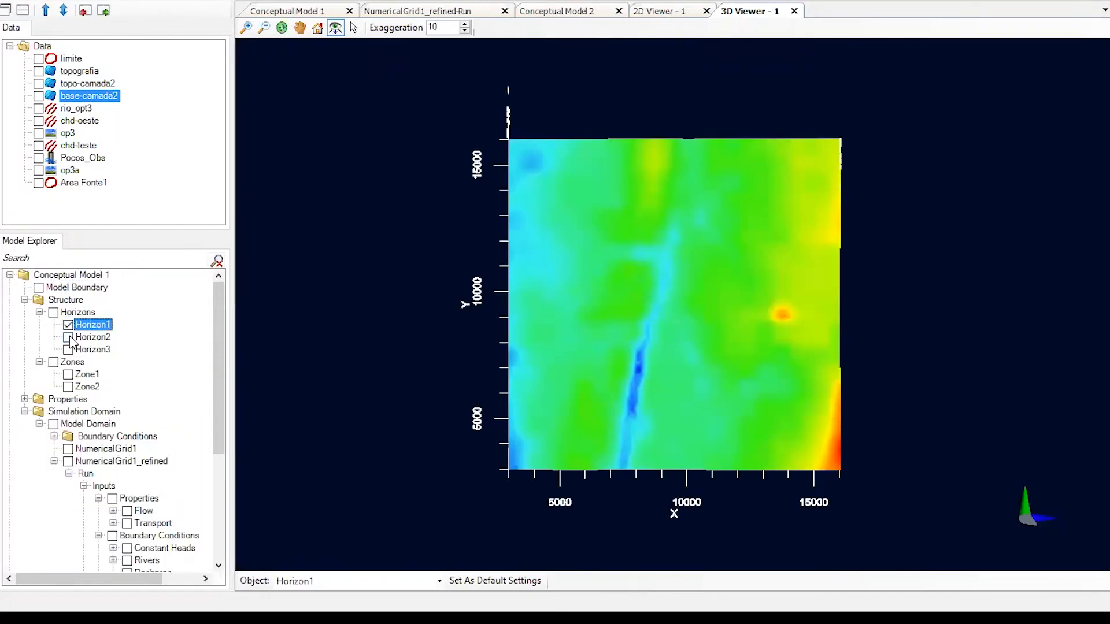
click(68, 337)
click(68, 349)
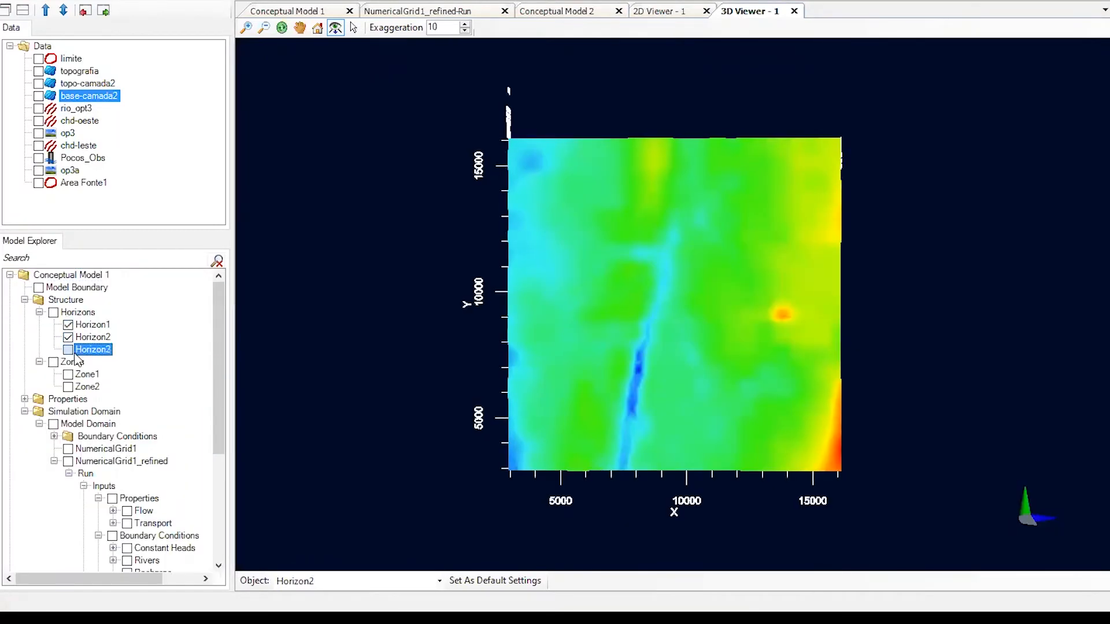
- Set the 3D view's vertical exaggeration to 30 and examine the three horizons of Conceptual Model 1 from the side
drag(601, 509, 406, 55)
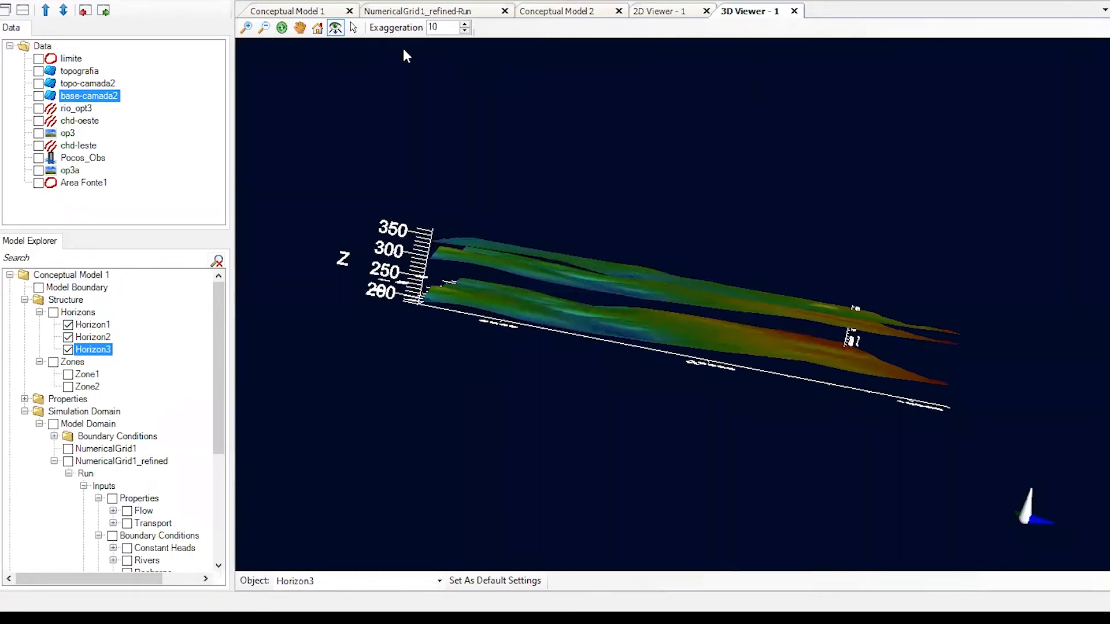
text(30)
key(Return)
drag(614, 255, 560, 220)
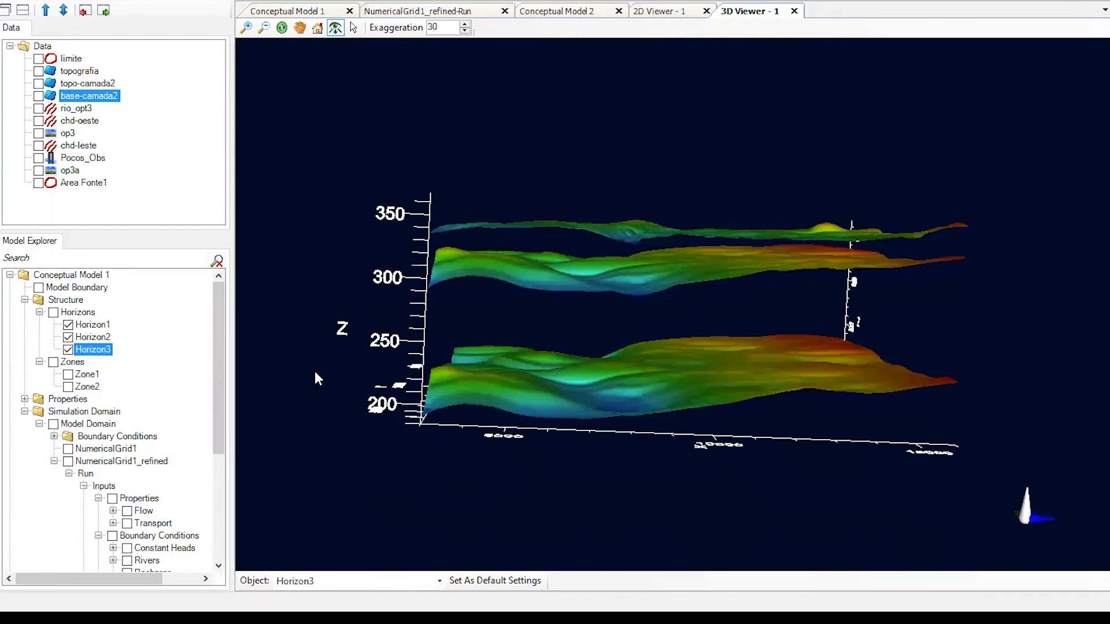
drag(762, 187, 605, 218)
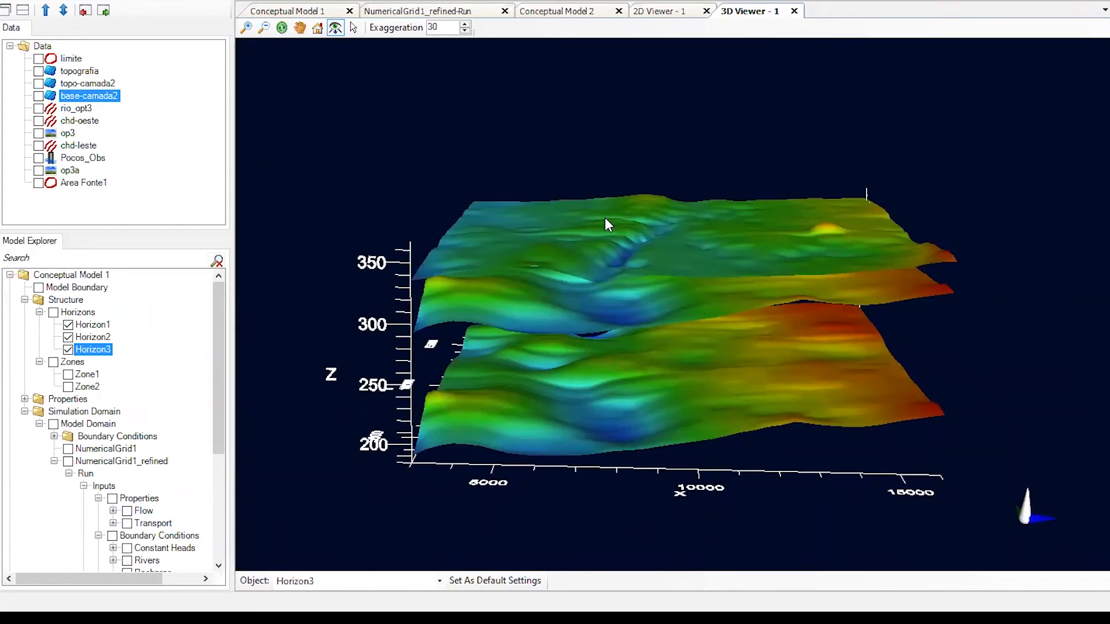
- Display Zone1 and Zone2 of Conceptual Model 1 in the 3D viewer and inspect the layered volumes
click(24, 411)
click(67, 374)
click(68, 387)
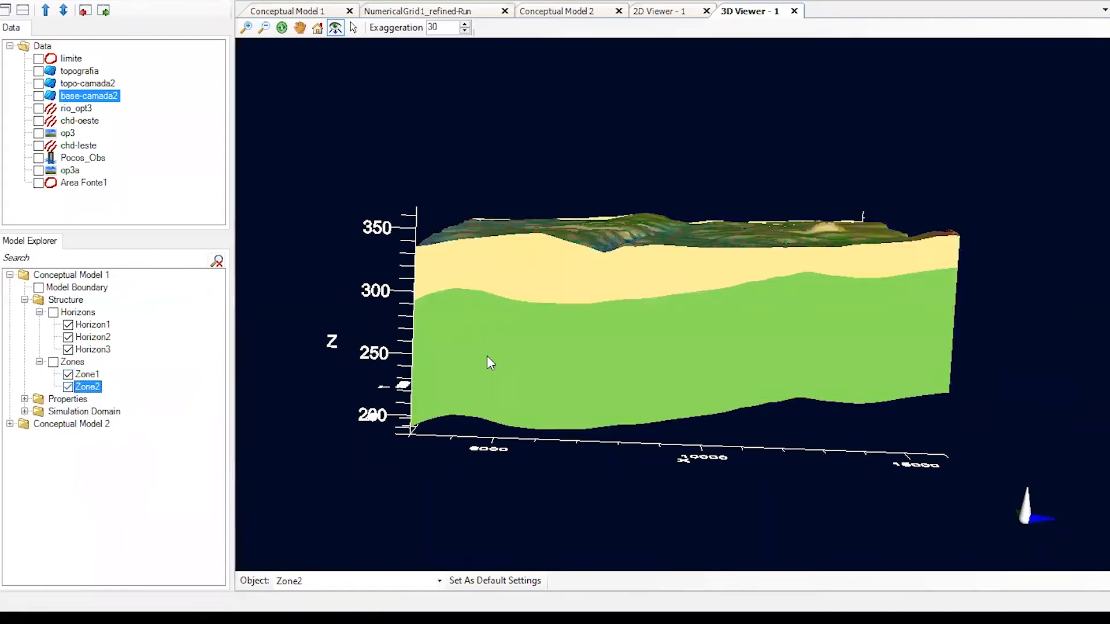
drag(634, 267, 642, 318)
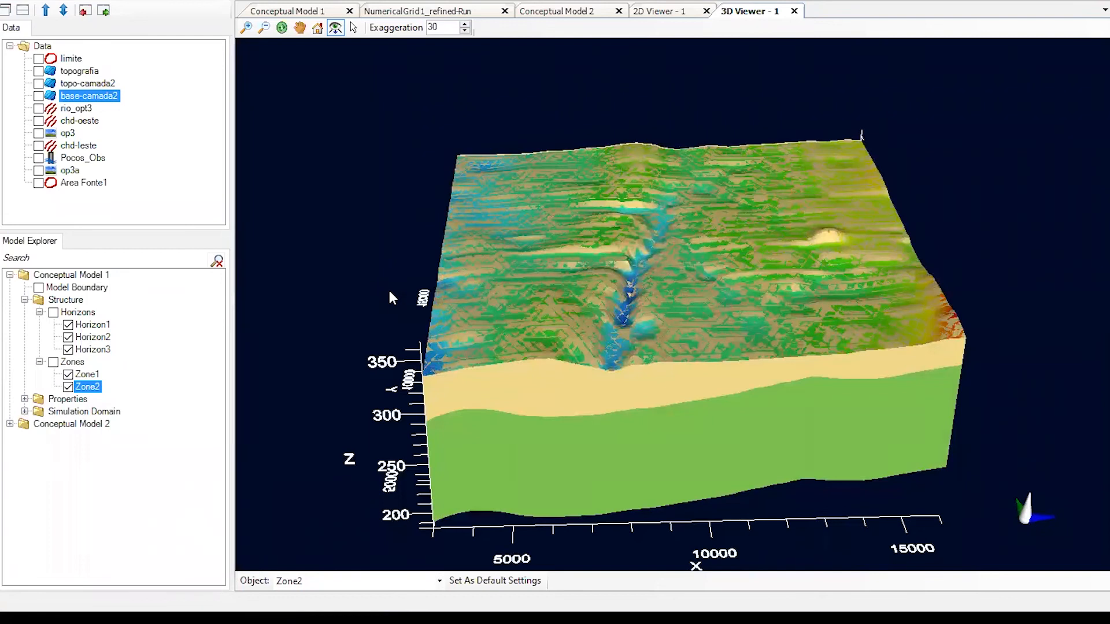
- Hide all horizons and zones of Conceptual Model 1 in the 3D viewer and expand the Conceptual Model 2 tree
double_click(71, 423)
click(68, 325)
click(69, 337)
click(68, 349)
click(69, 385)
click(68, 387)
scroll(68, 388, down, 2)
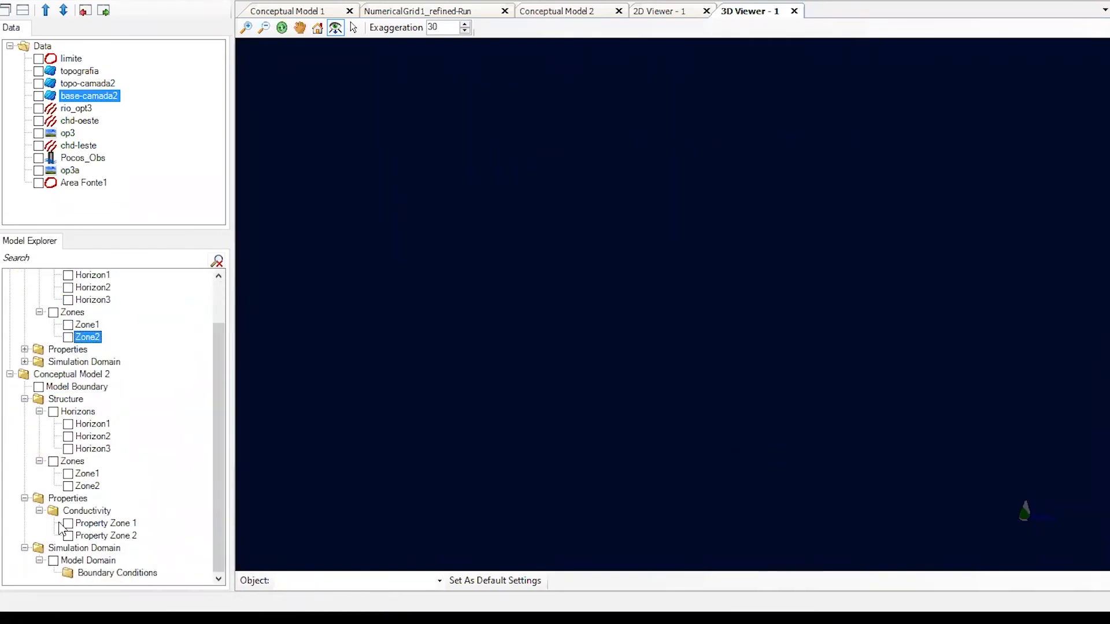
- Open the boundary condition definition in the Conceptual Model 2 workflow and view the available boundary condition types
double_click(72, 374)
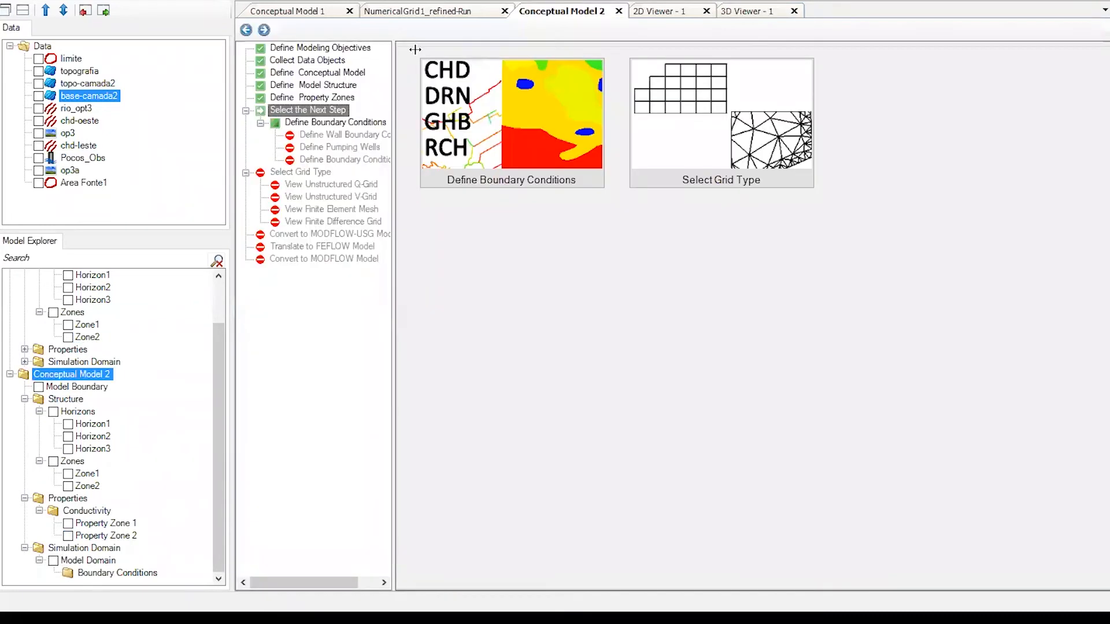
click(264, 31)
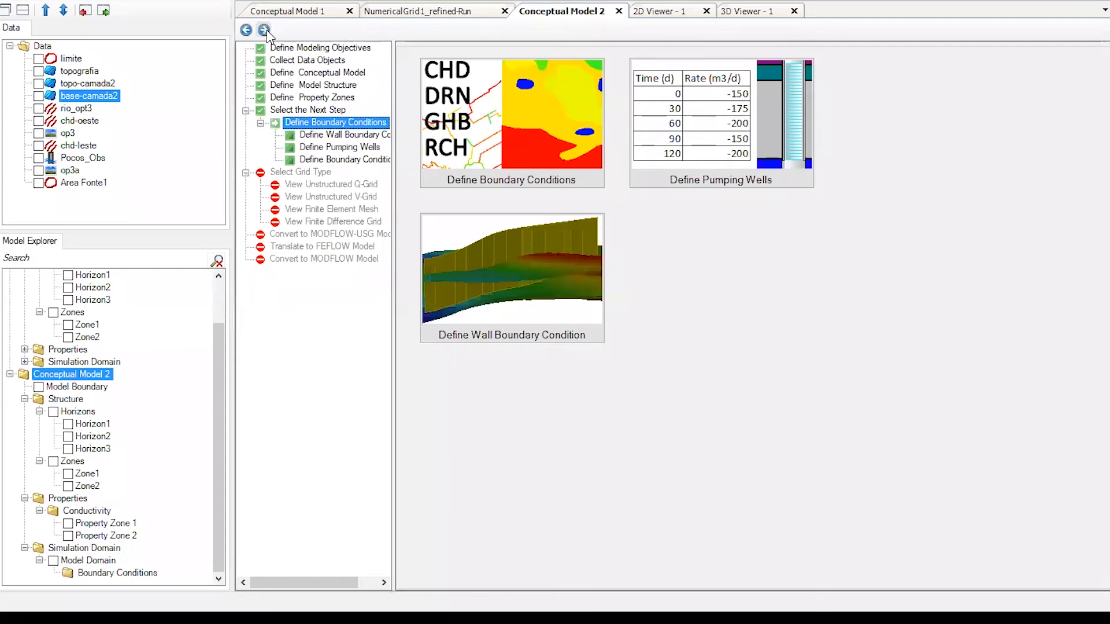
mouse_move(520, 109)
click(510, 123)
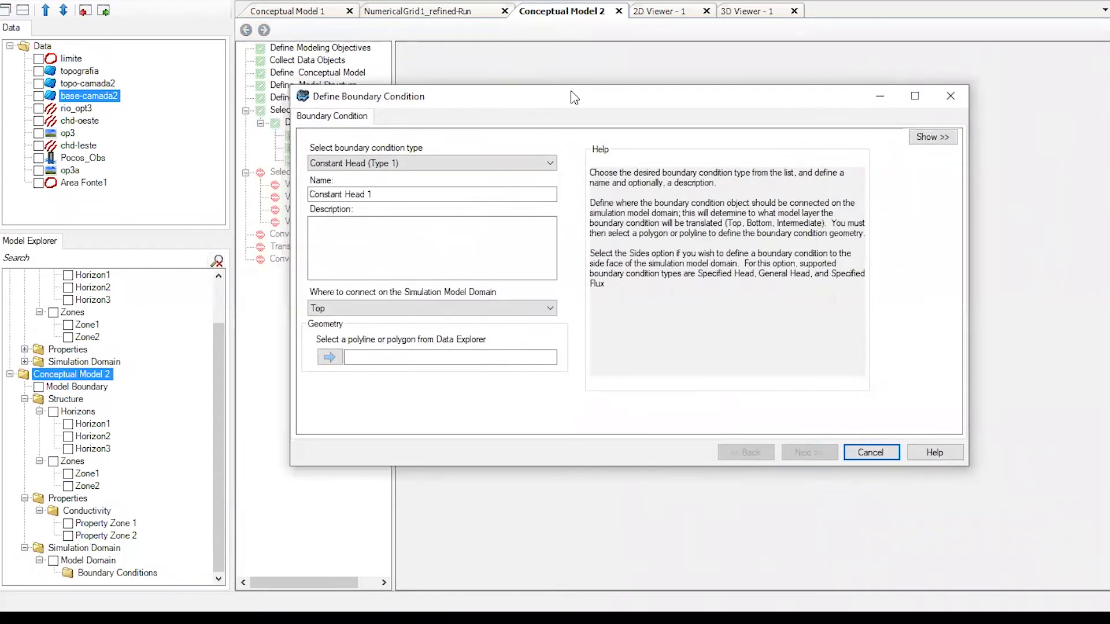
click(555, 168)
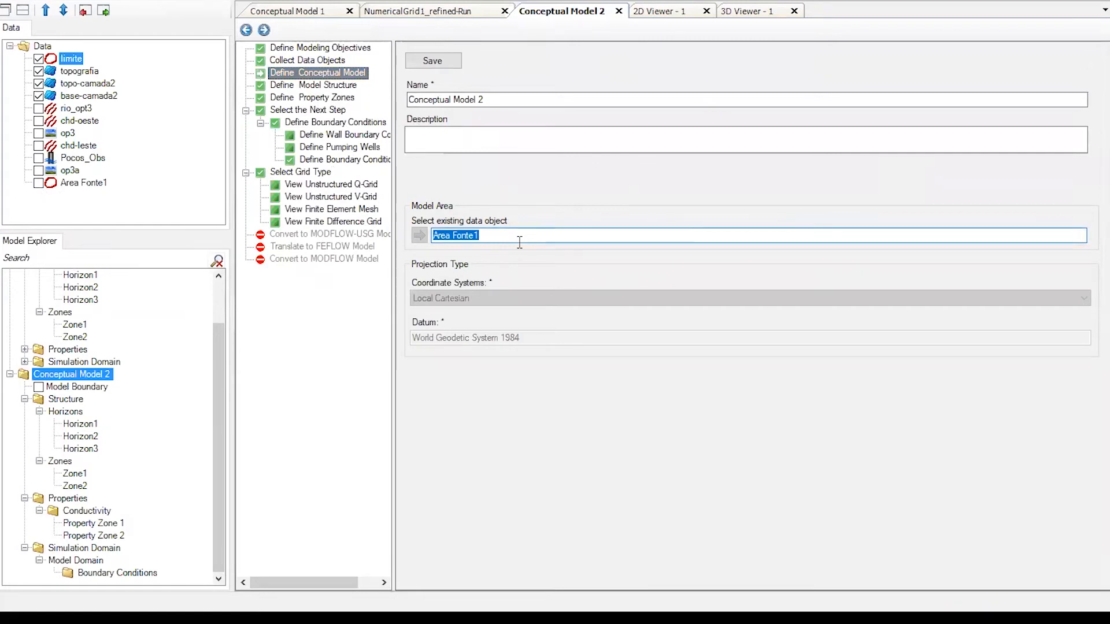
- Collapse Conceptual Model 2, create a new conceptual model and activate transport in its modeling objectives
click(10, 374)
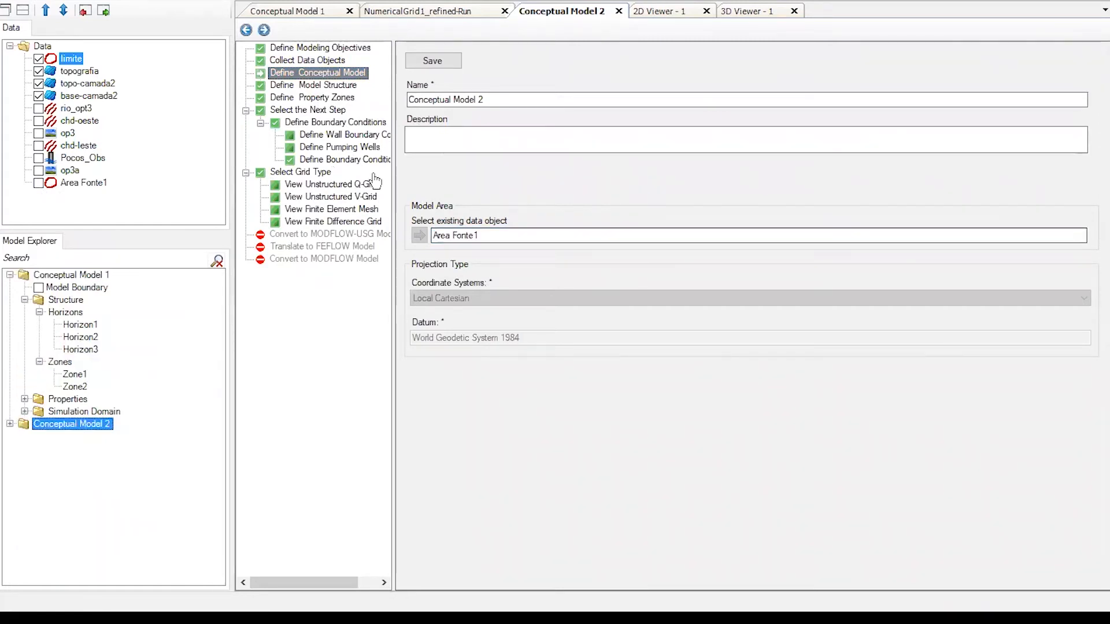
click(294, 61)
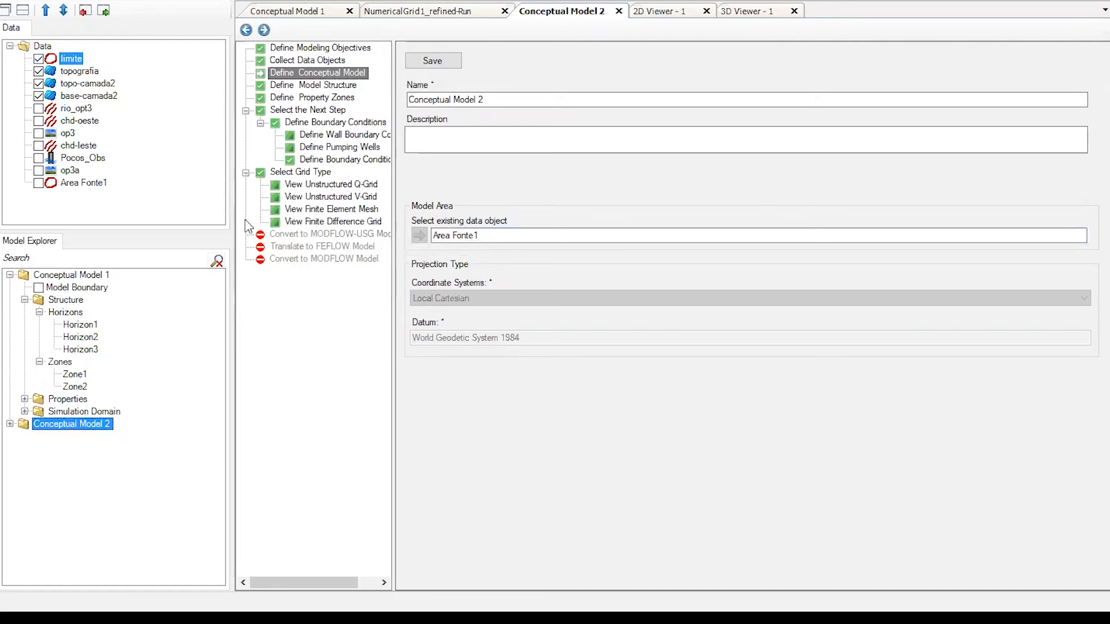
click(117, 0)
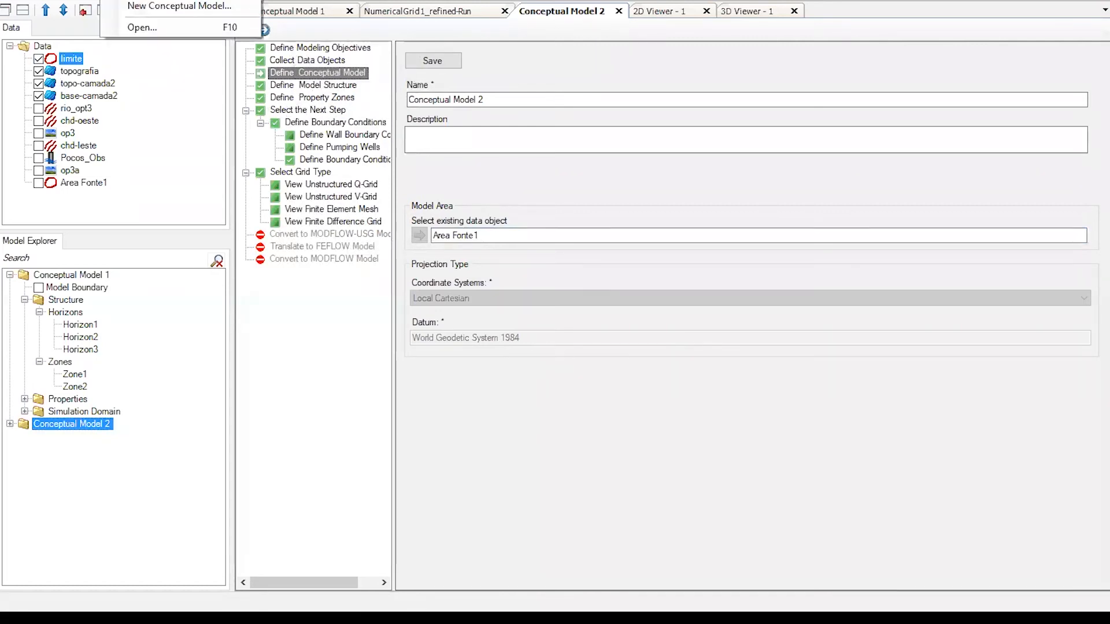
click(152, 5)
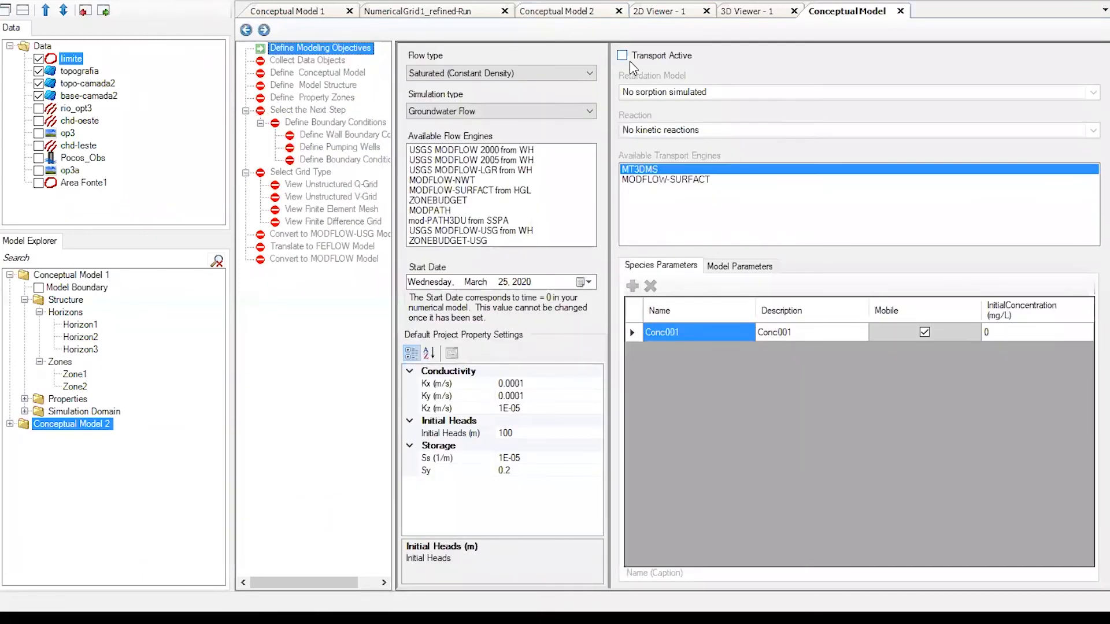
click(623, 55)
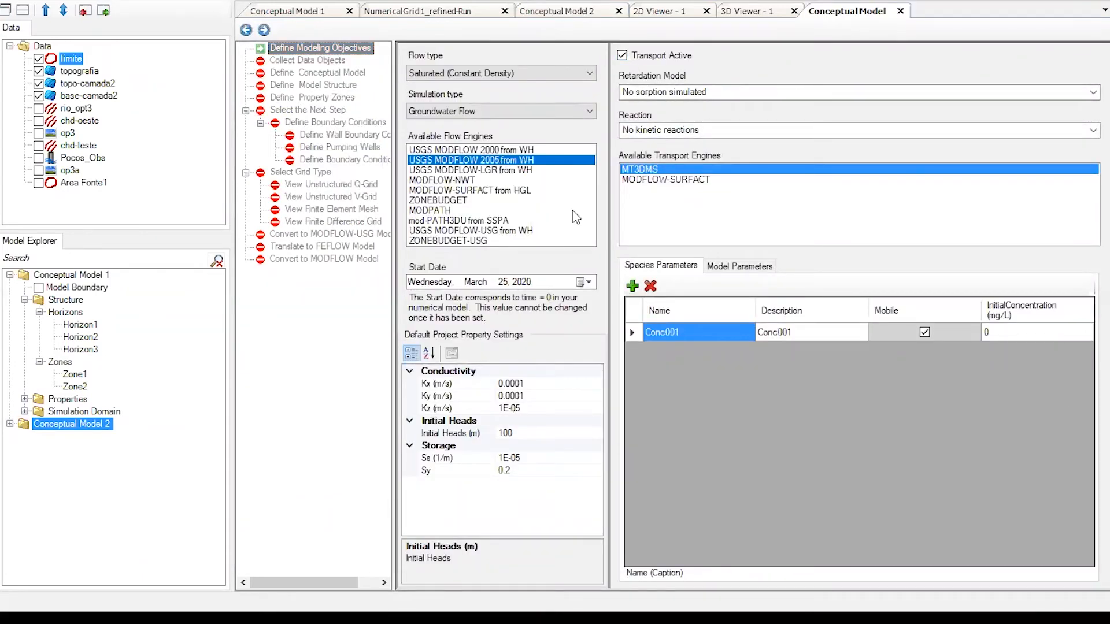
- Use the linear isotherm (equilibrium-controlled) retardation model, name the species SQI1 and set its Kd to 1E-7
click(1033, 329)
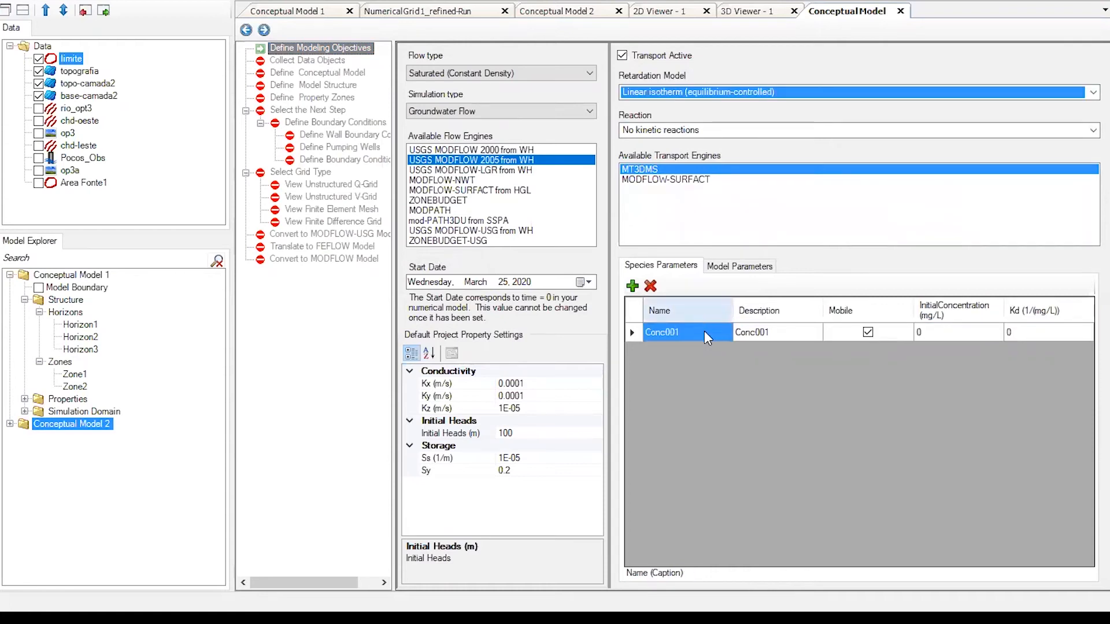
click(705, 332)
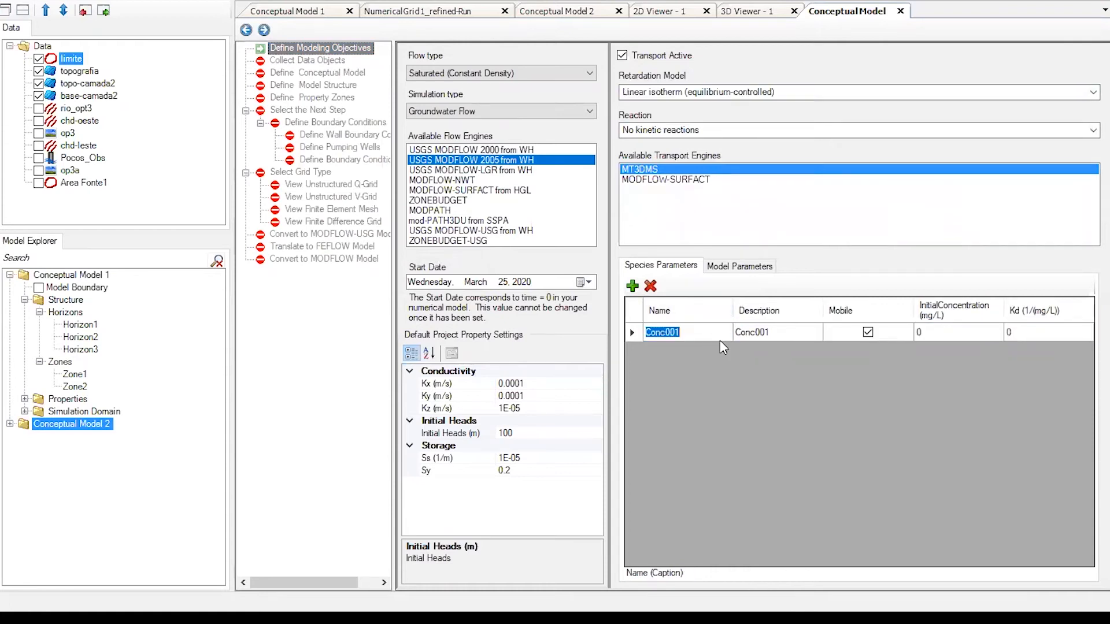
text(SQI1)
click(1032, 334)
text(1E-)
text(7)
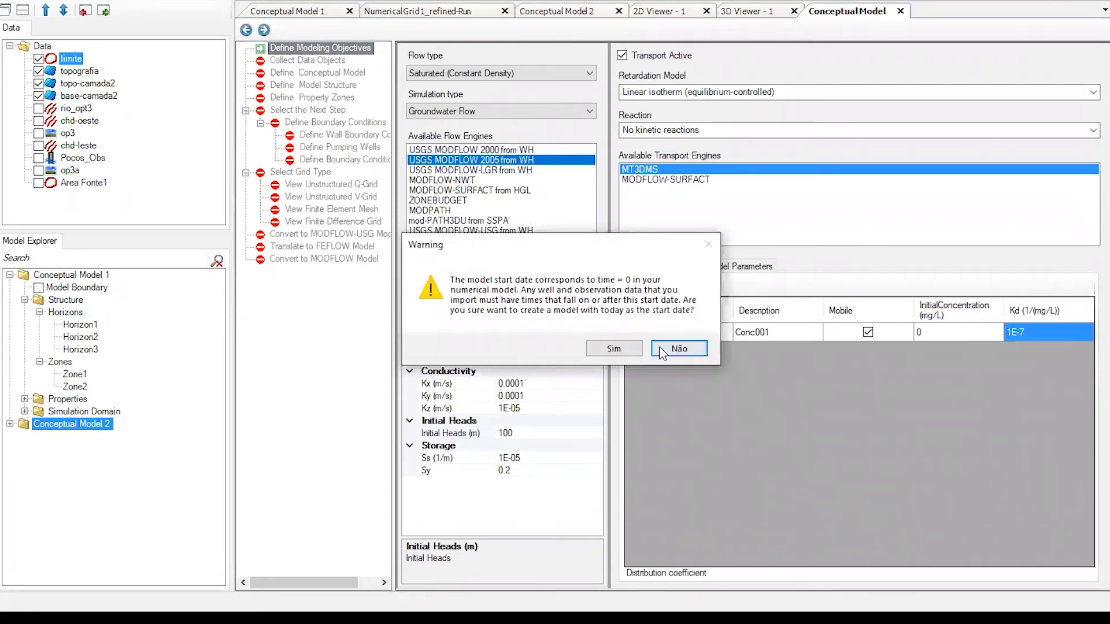
- Decline today's date, set the model start date to January 1, 2000, and advance to Define Conceptual Model
click(660, 347)
click(585, 283)
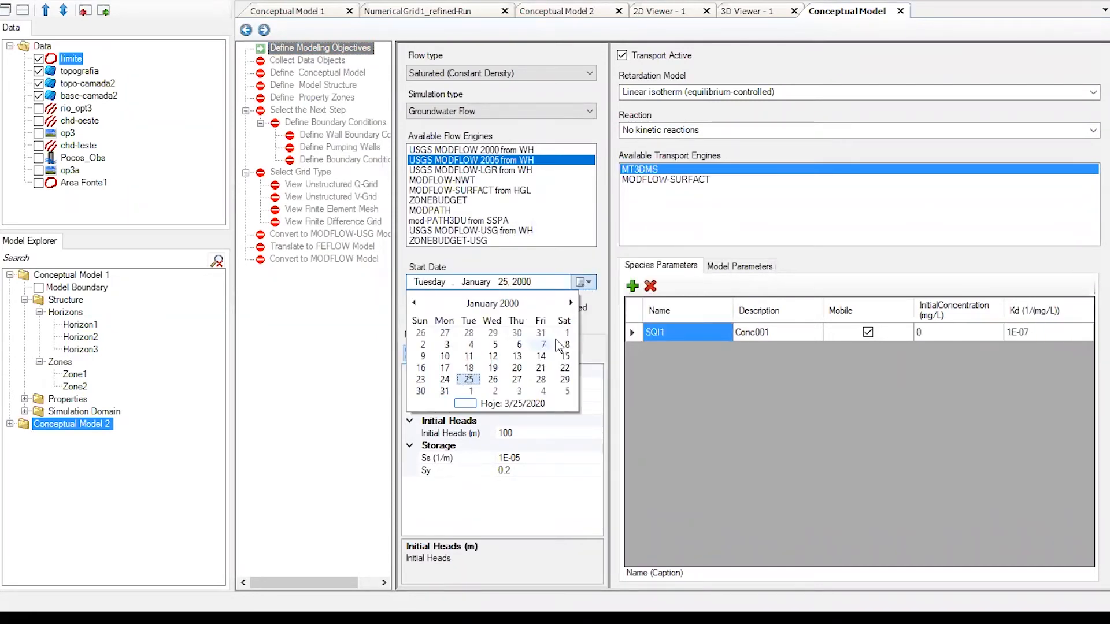
click(564, 334)
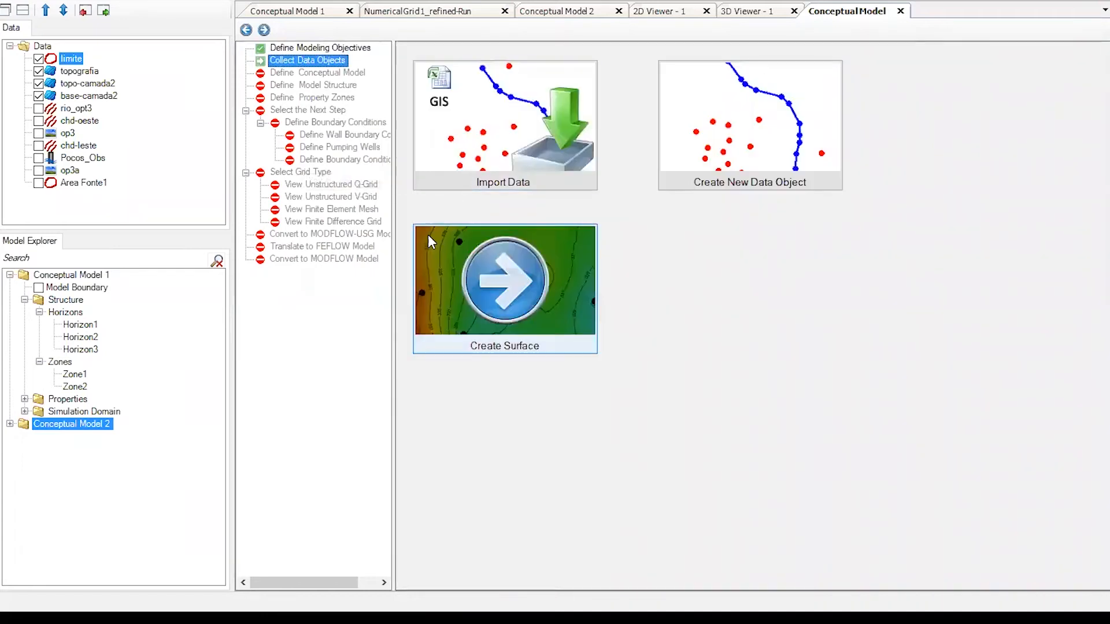
click(265, 30)
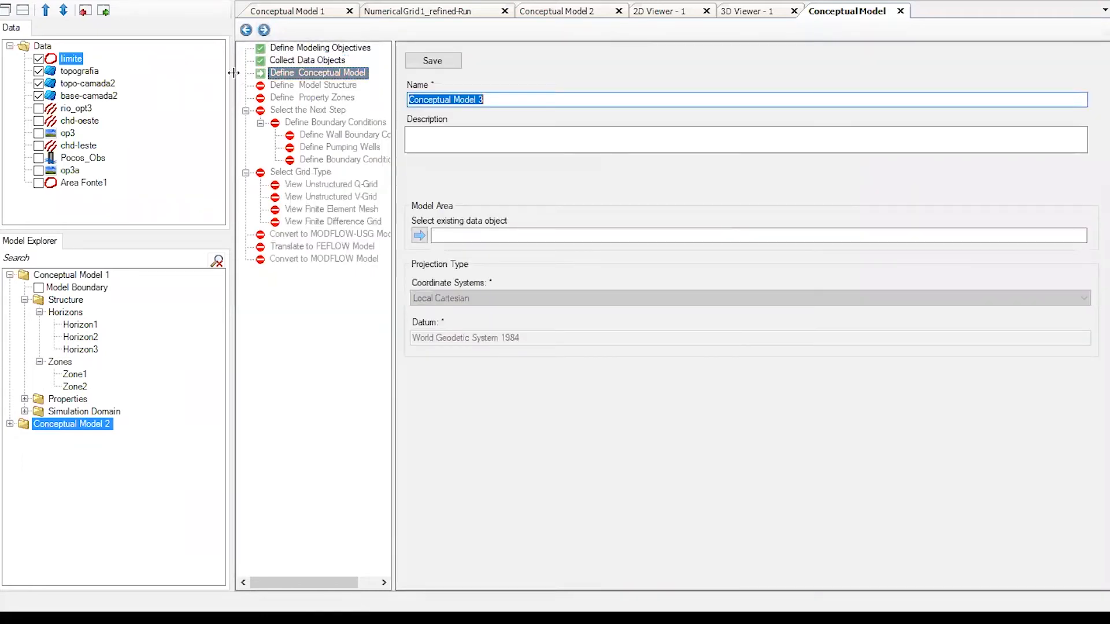
- Assign the limite polygon as the model area of Conceptual Model 3 and save the model
click(49, 58)
click(420, 235)
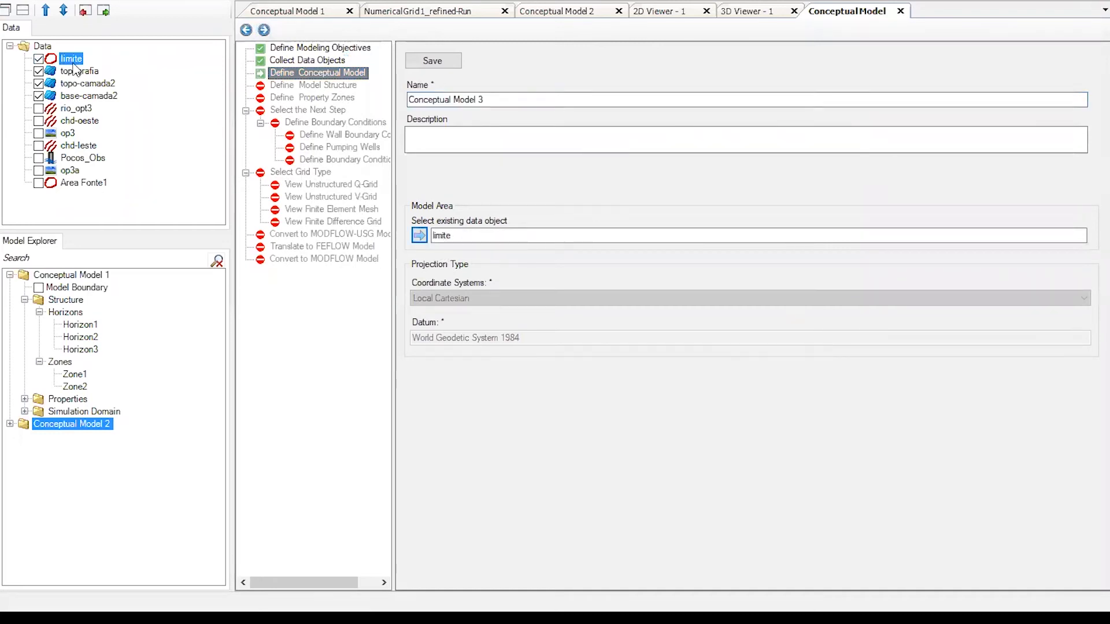
click(433, 61)
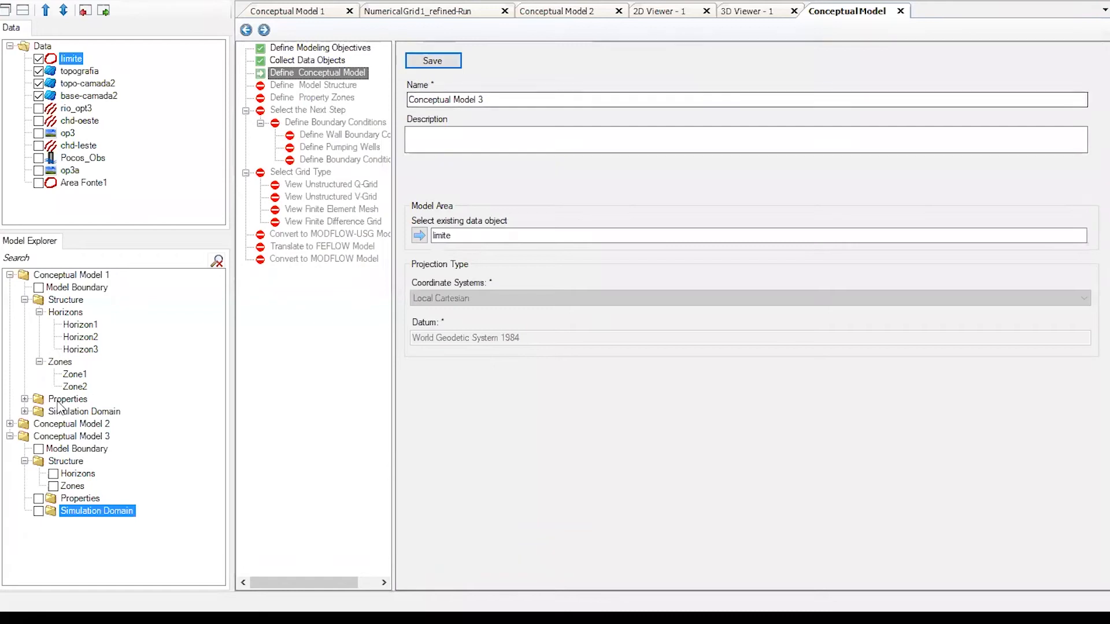
- Look through the properties and simulation domain of Conceptual Model 1, and collapse the trees of Conceptual Models 1 and 2
click(10, 275)
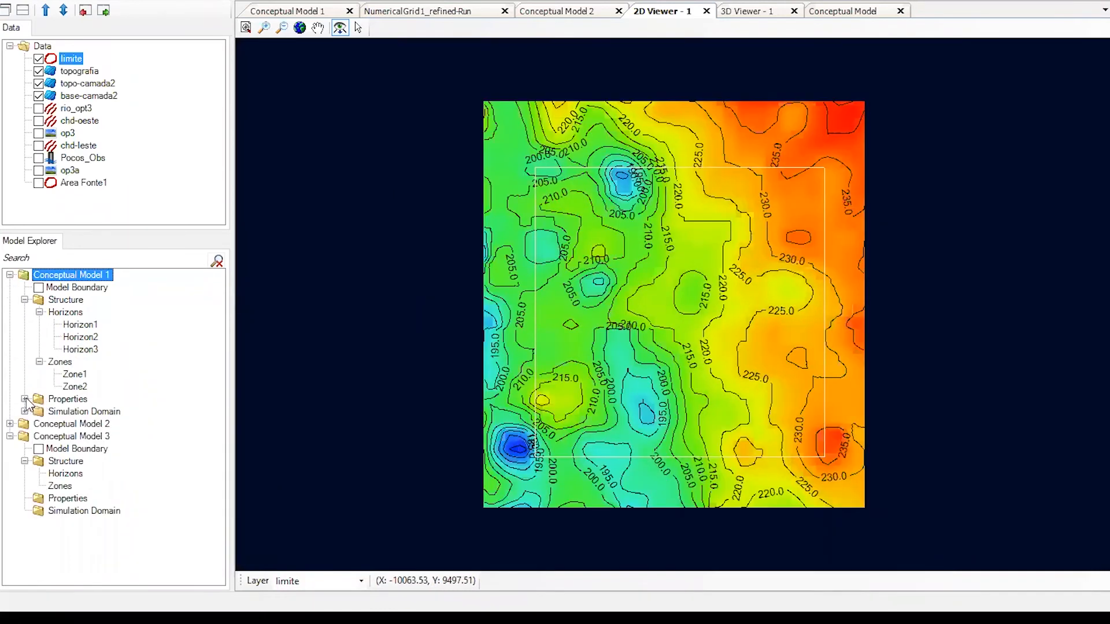
click(25, 399)
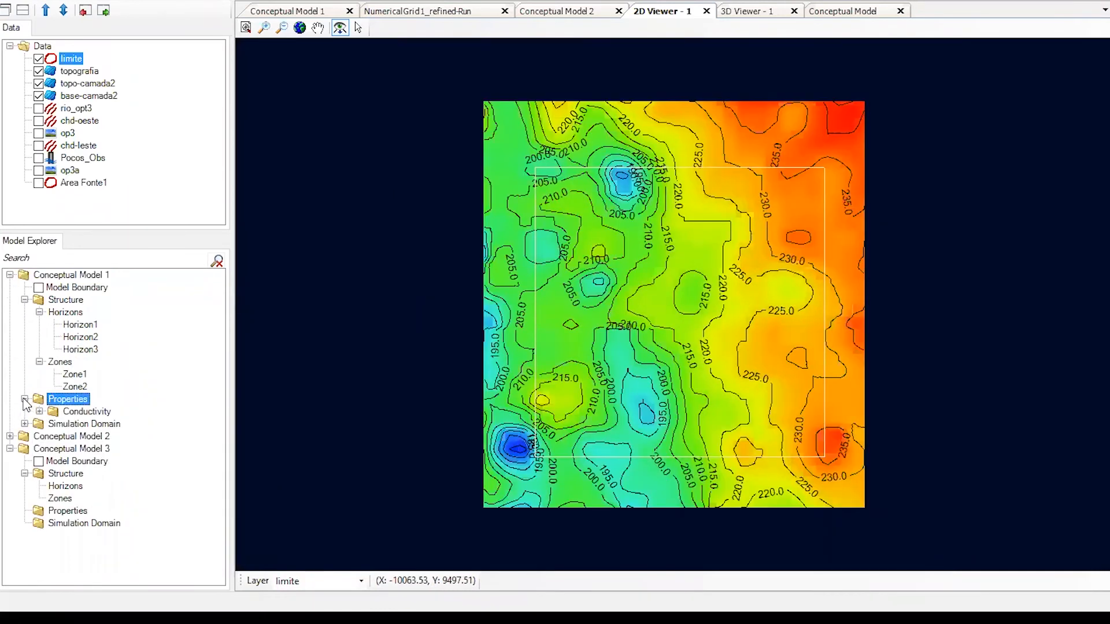
click(25, 423)
scroll(42, 302, up, 1)
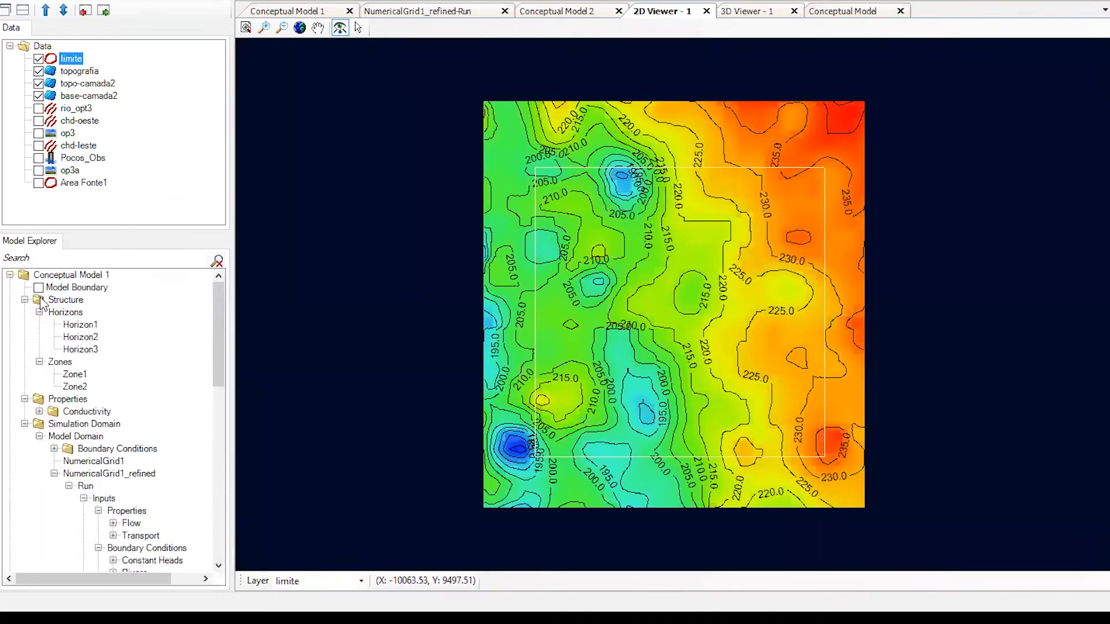
click(9, 276)
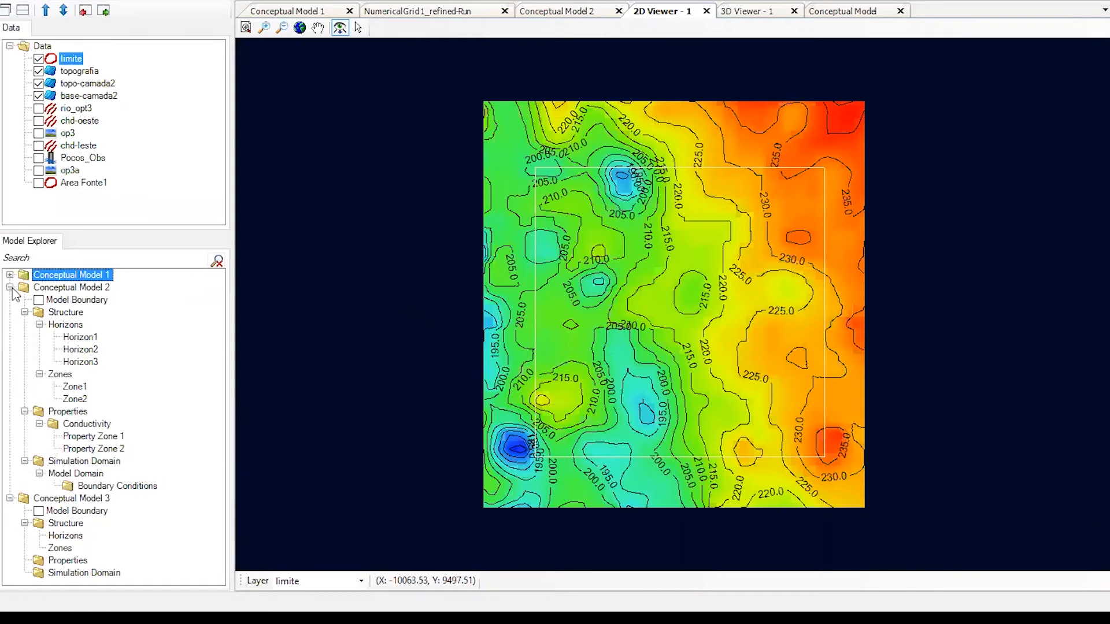
click(10, 288)
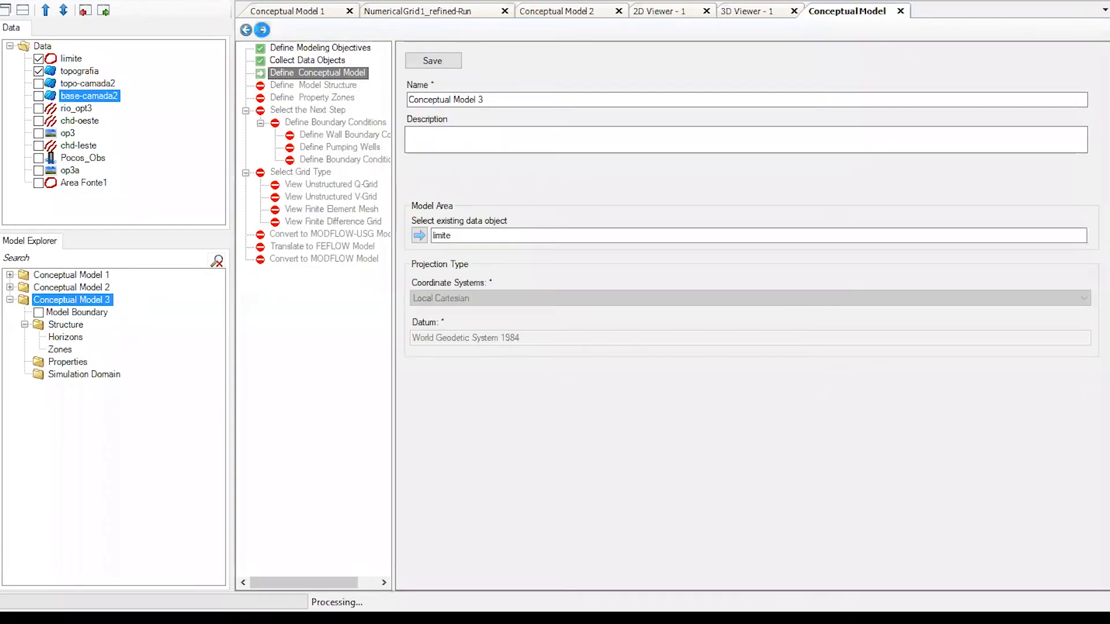
- Add three horizons to the Conceptual Model 3 structure and assign the topografia surface to Horizon1
click(264, 30)
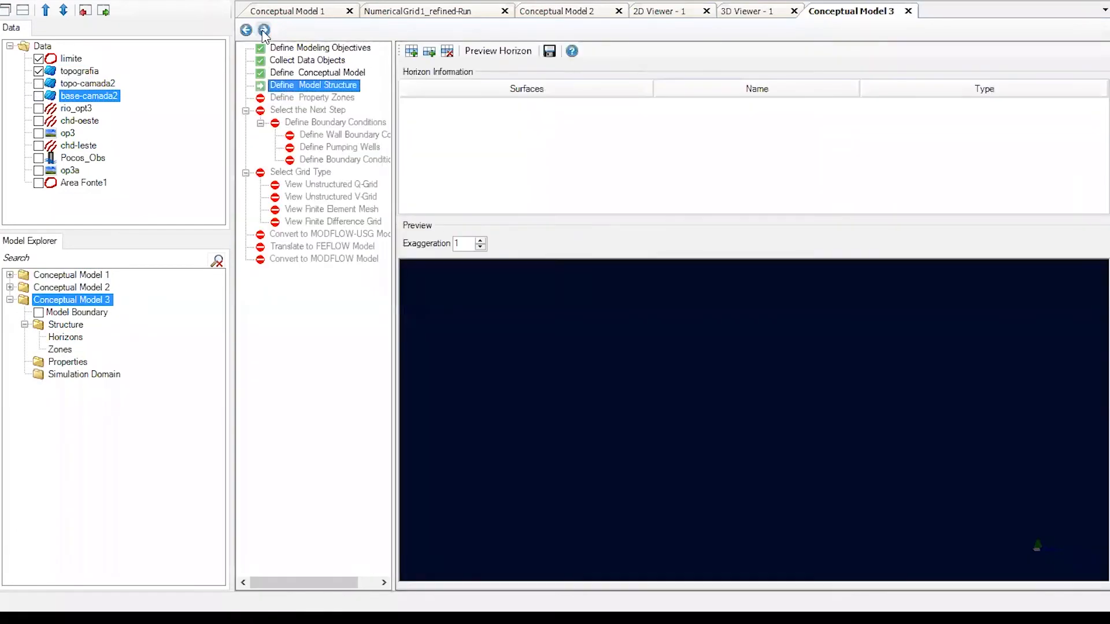
triple_click(429, 52)
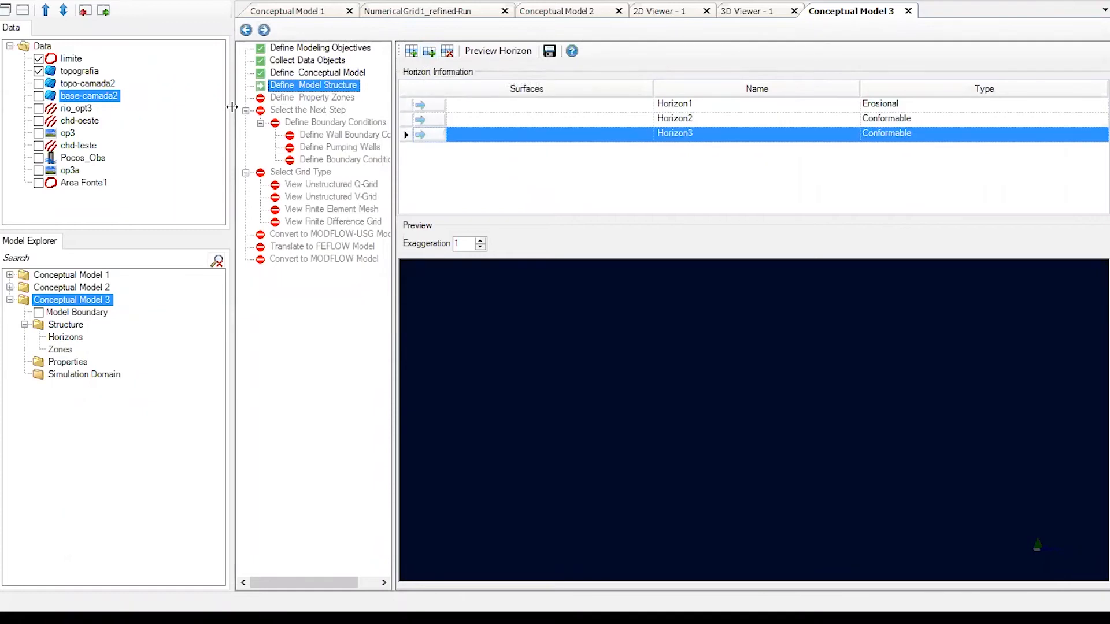
click(449, 105)
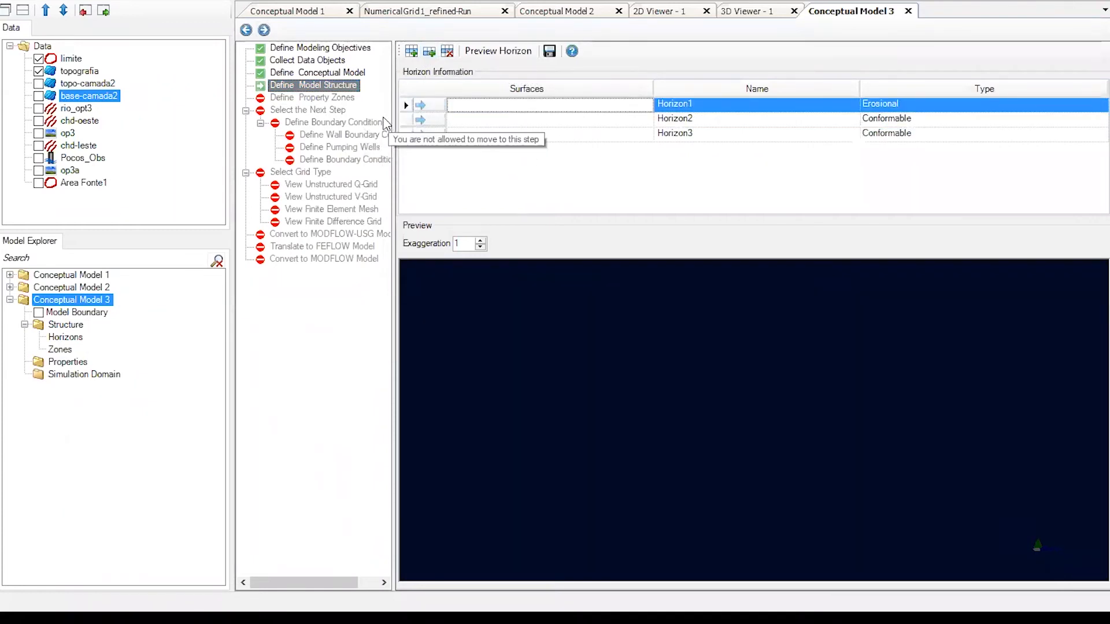
click(101, 72)
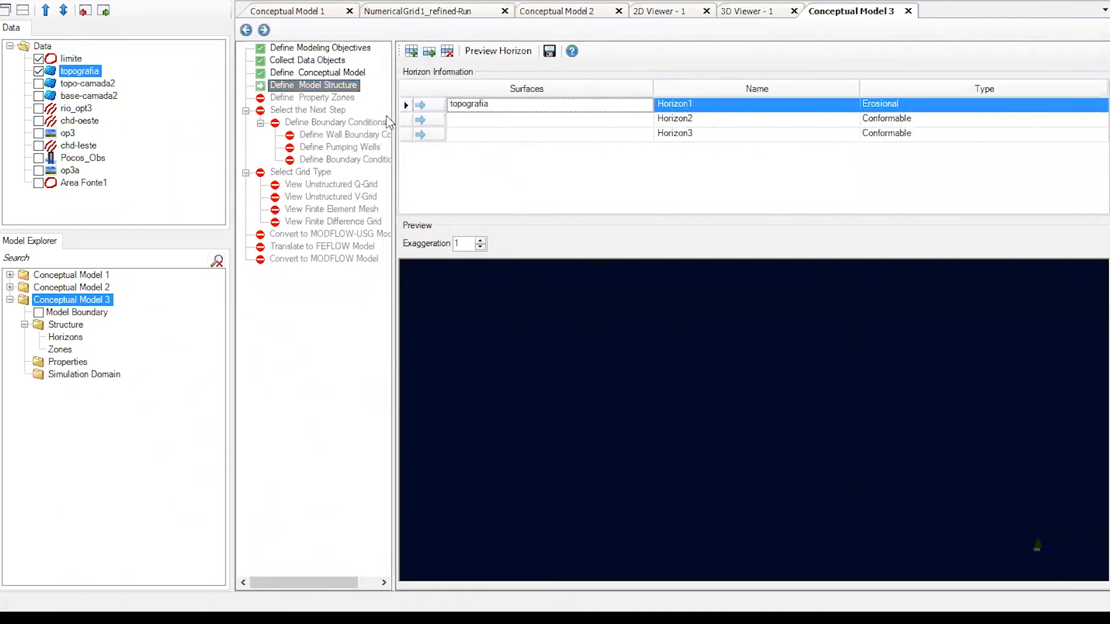
- Assign topo-camada2 to Horizon2 and base-camada2 to Horizon3 of Conceptual Model 3, and save the structure changes
click(39, 83)
click(420, 120)
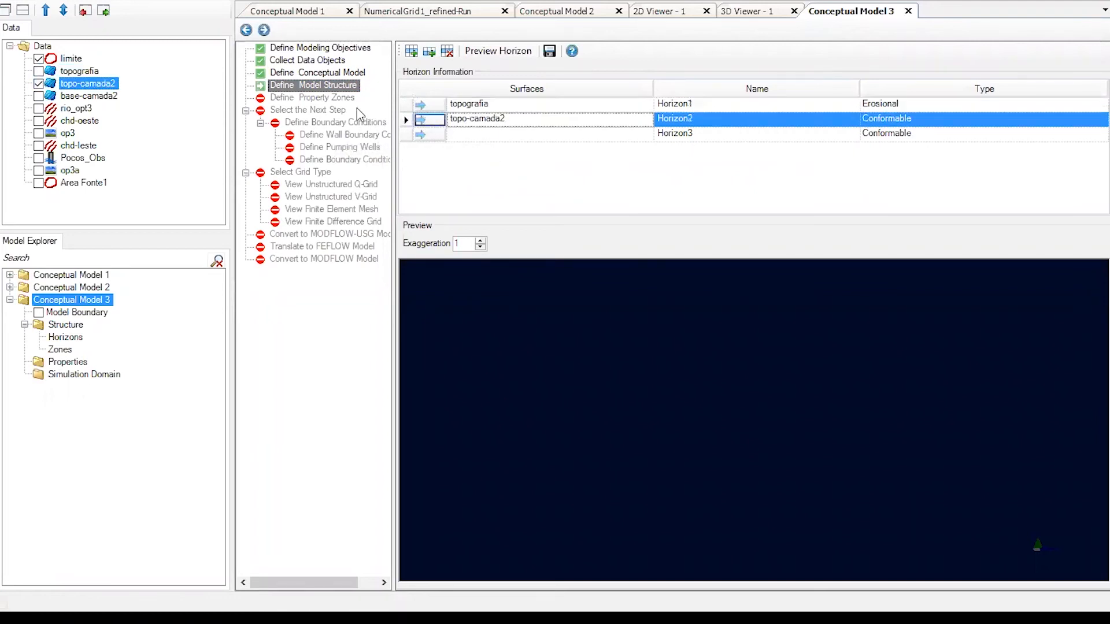
click(39, 95)
click(436, 135)
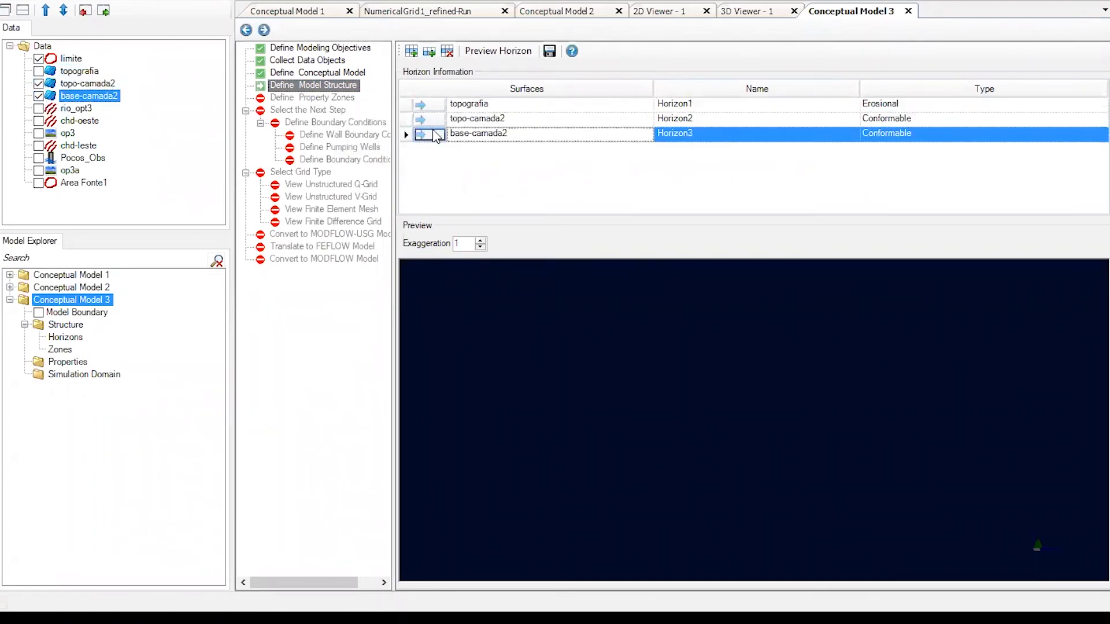
click(264, 30)
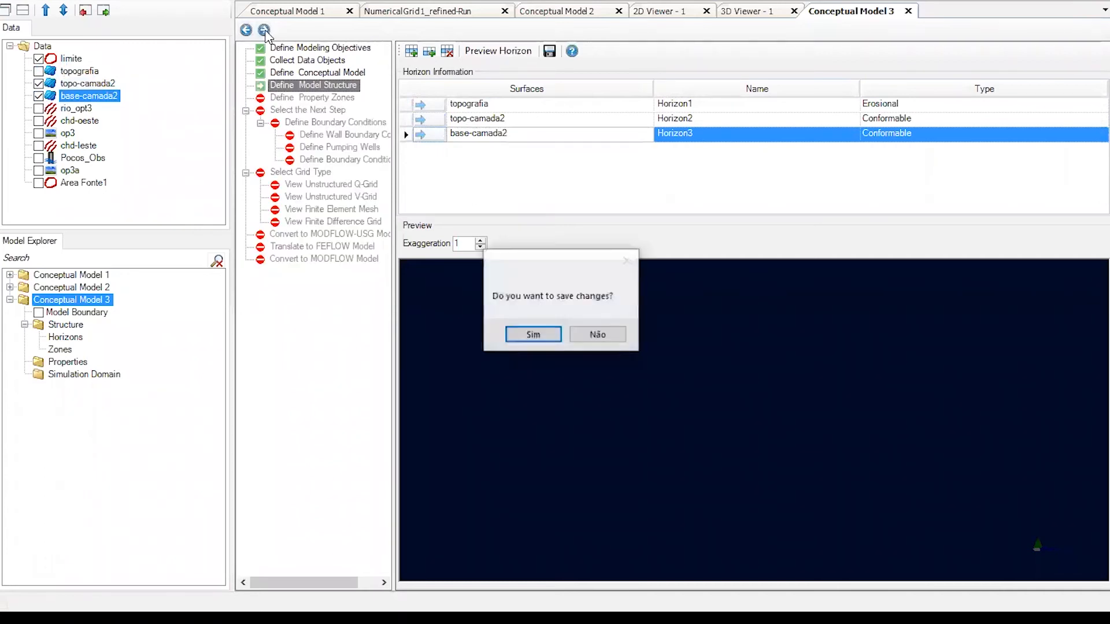
click(533, 334)
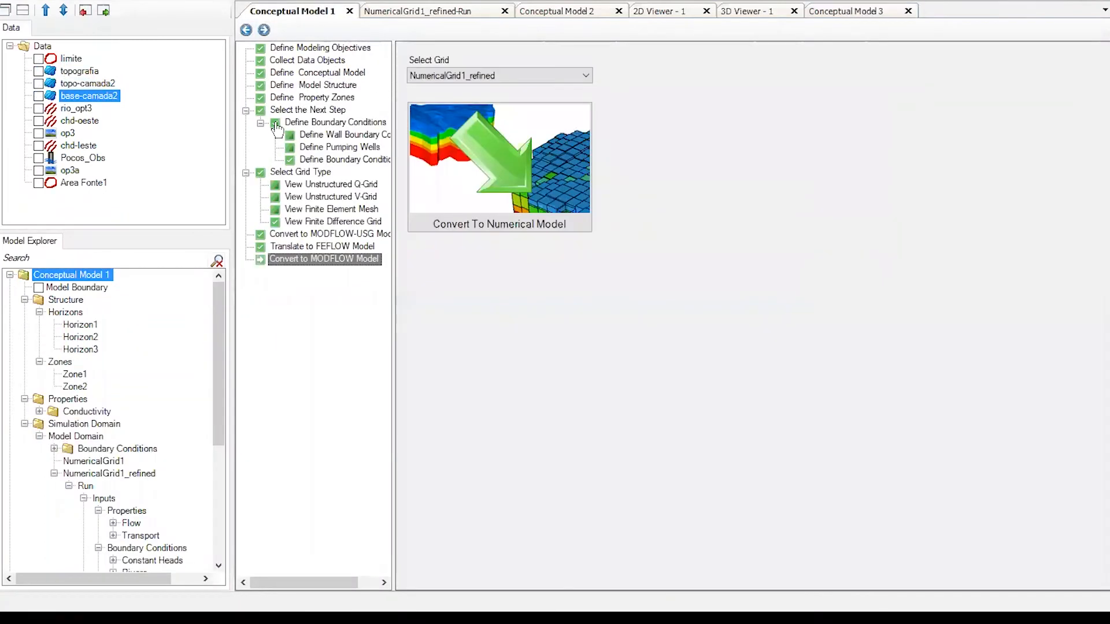
- Review the conceptual model definition and the model structure of Conceptual Model 1
click(303, 73)
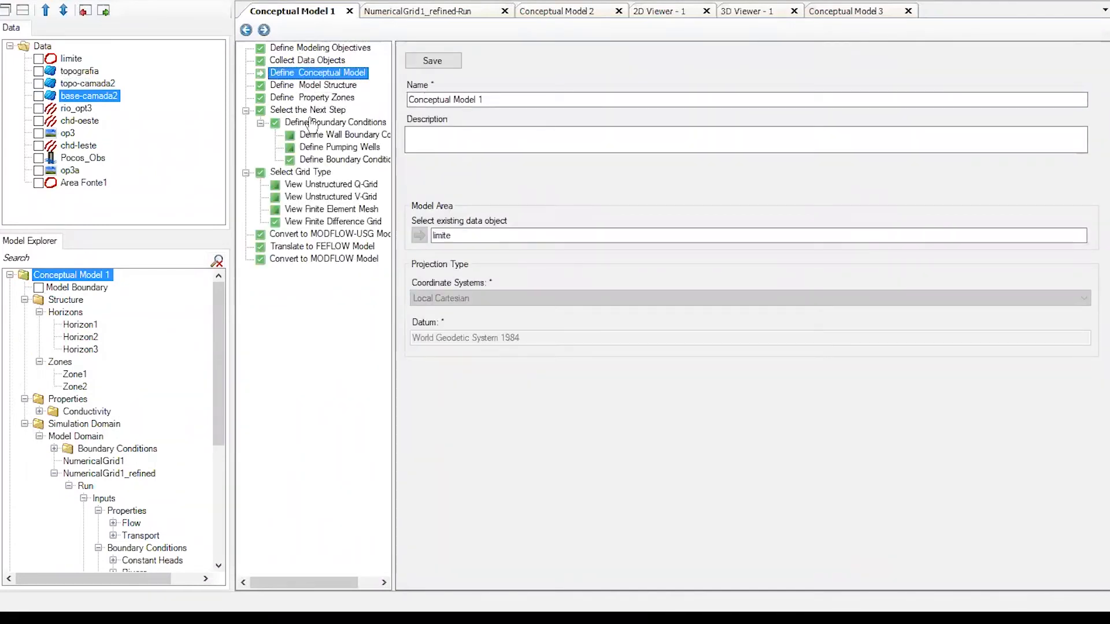
click(310, 86)
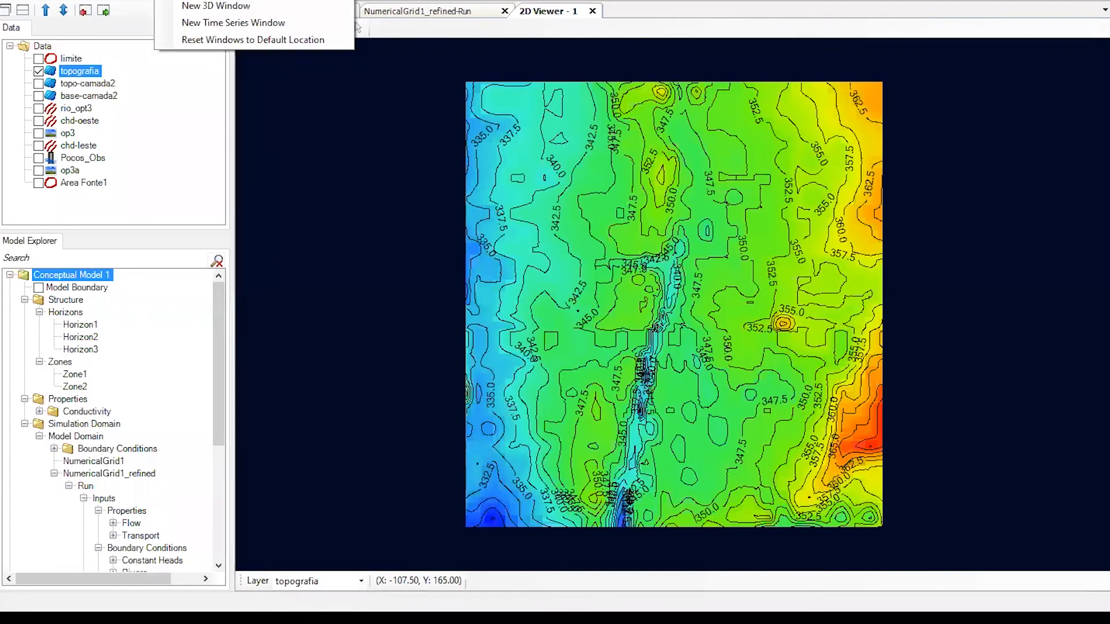
- Open a new 3D window and display Horizon1, Horizon2 and Horizon3 of Conceptual Model 1 in it
click(216, 6)
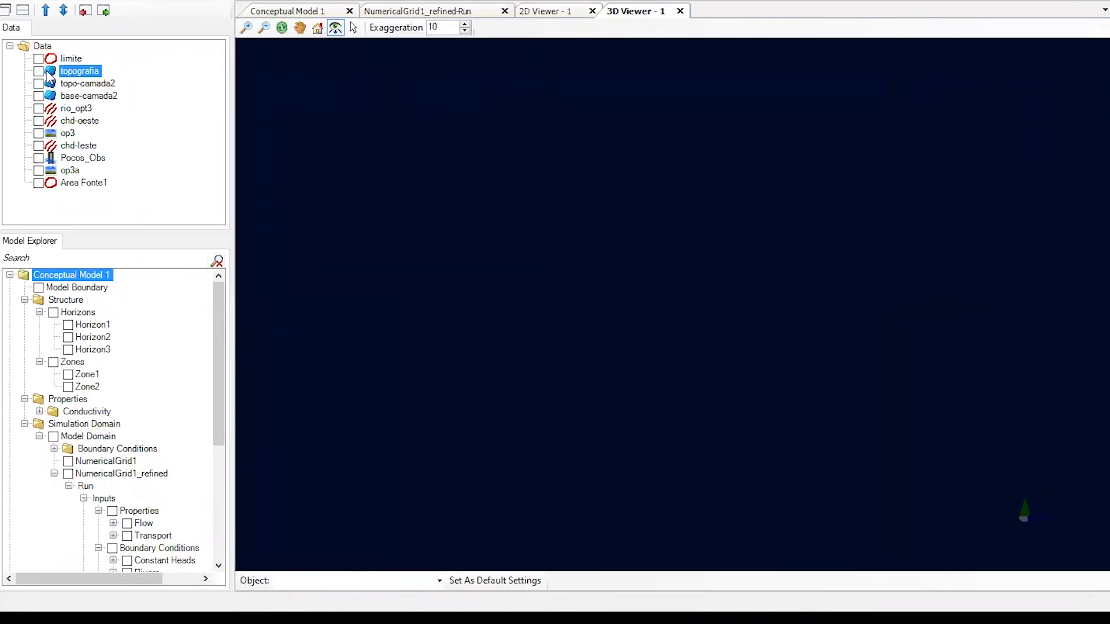
click(38, 72)
click(38, 83)
click(38, 96)
click(68, 325)
click(68, 337)
click(68, 350)
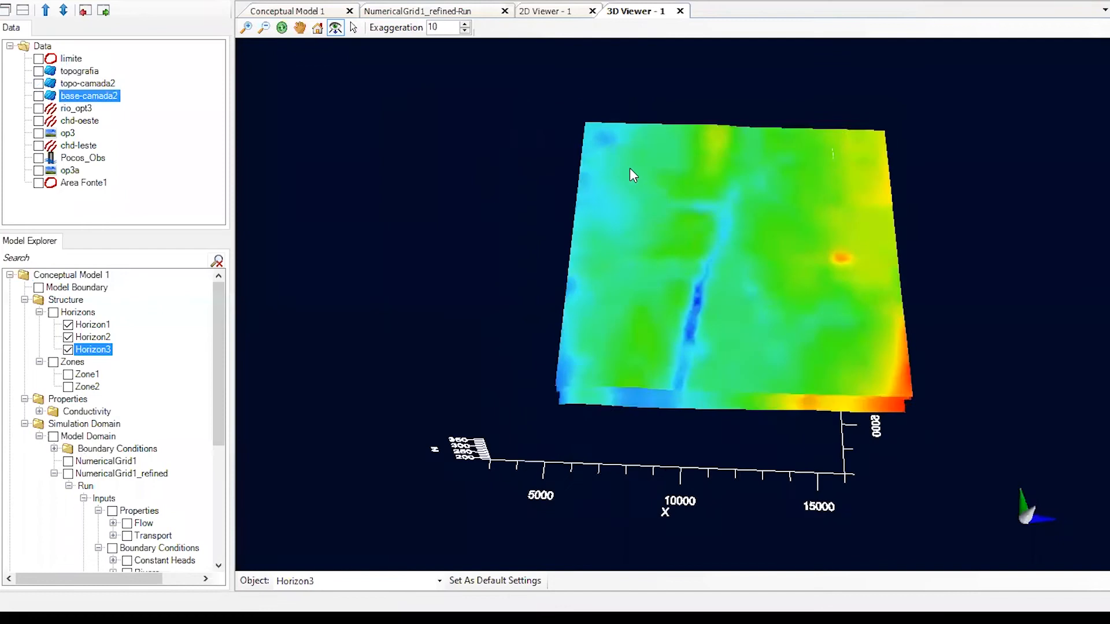
- Tilt the 3D view to see the horizons from the side and set the vertical exaggeration to 30
drag(630, 167, 527, 74)
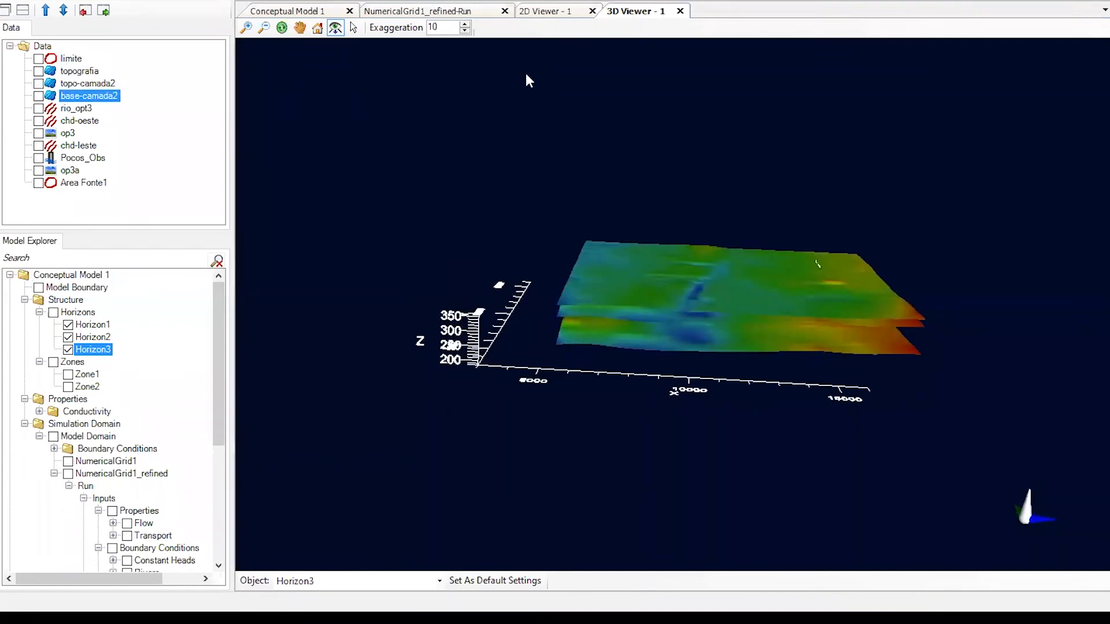
double_click(432, 27)
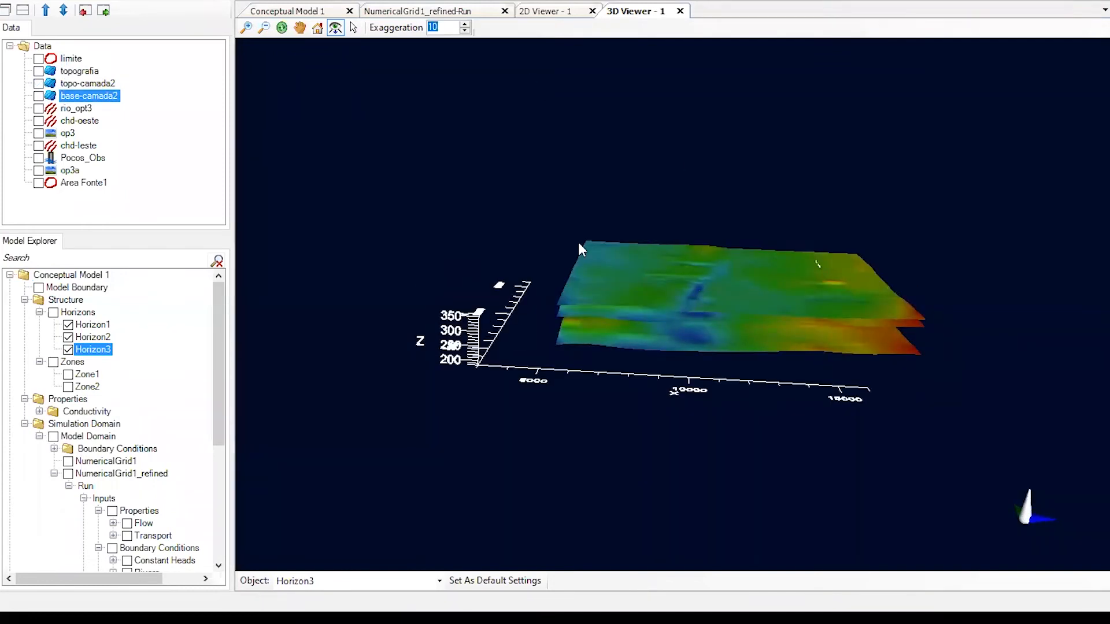
text(30)
key(Return)
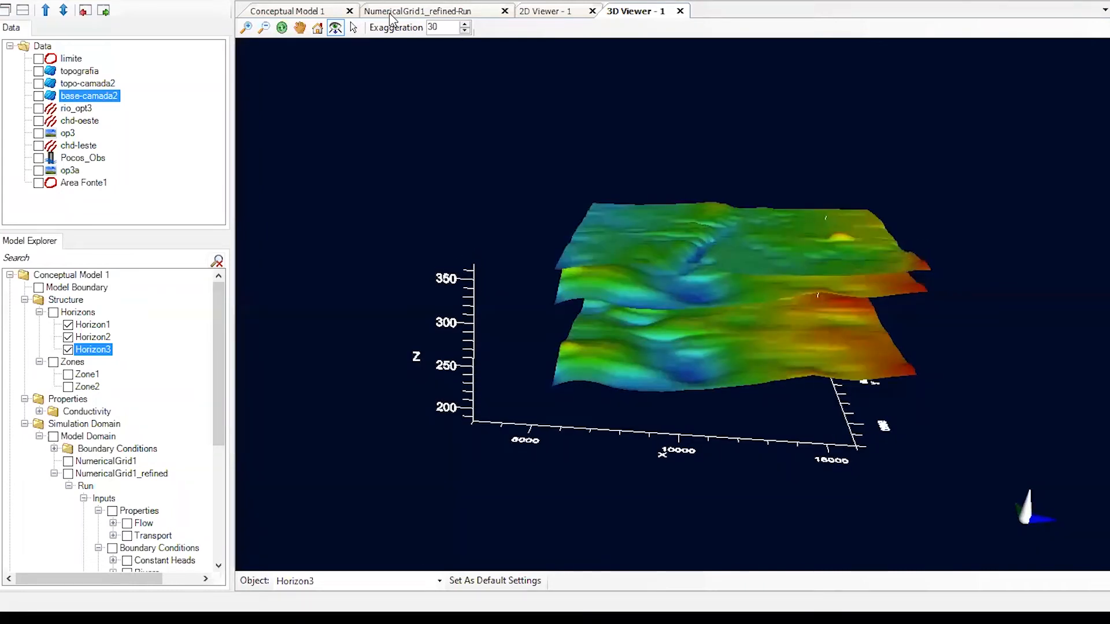
- Return to Conceptual Model 1 and advance to Define Property Zones, saving the structure changes
click(292, 11)
click(263, 30)
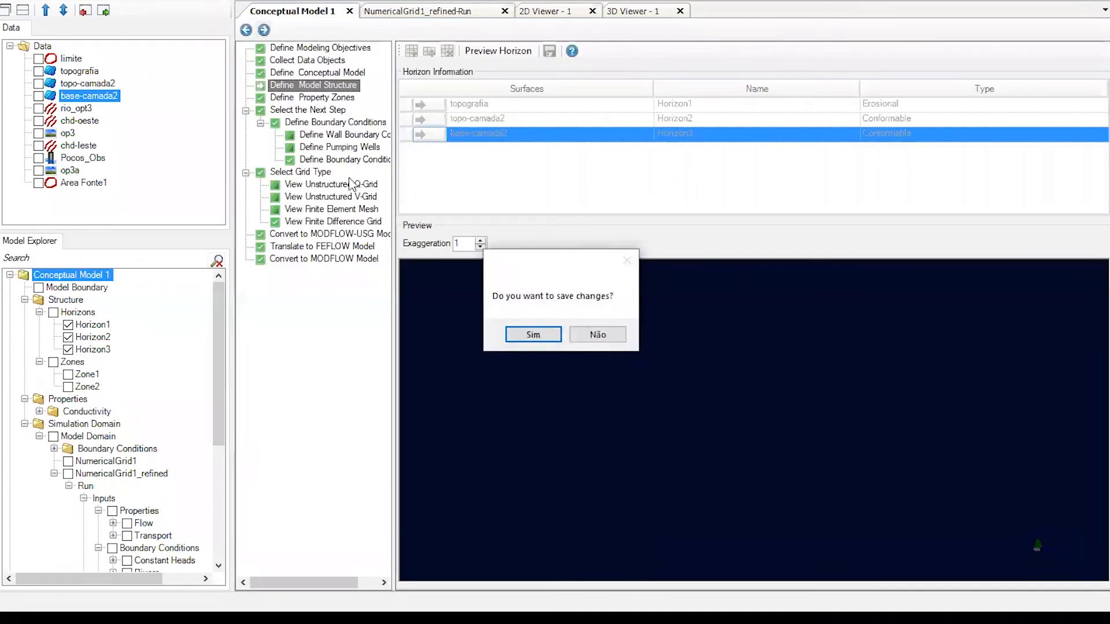
click(535, 337)
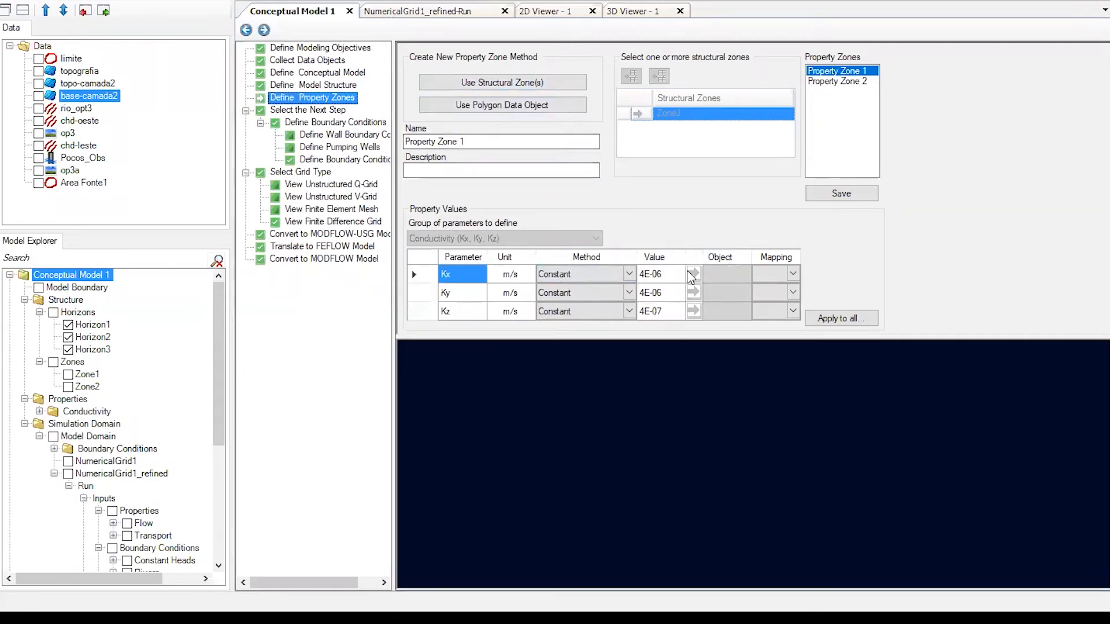
- Display Zone1 and Zone2 of Conceptual Model 1 in the 3D viewer and hide the three horizons
click(643, 12)
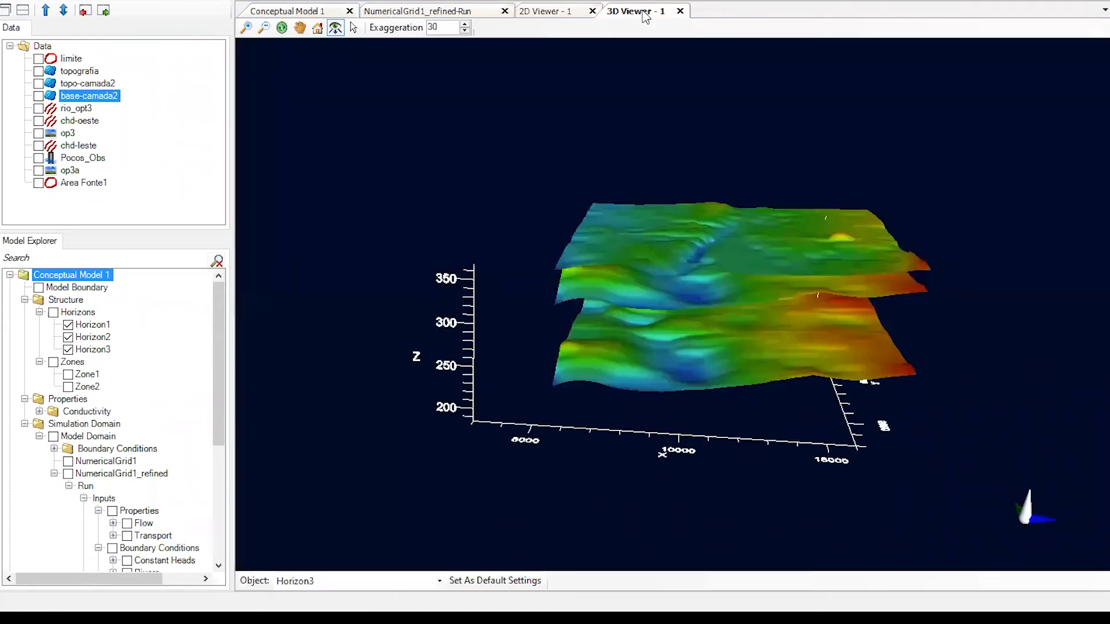
click(423, 13)
click(627, 11)
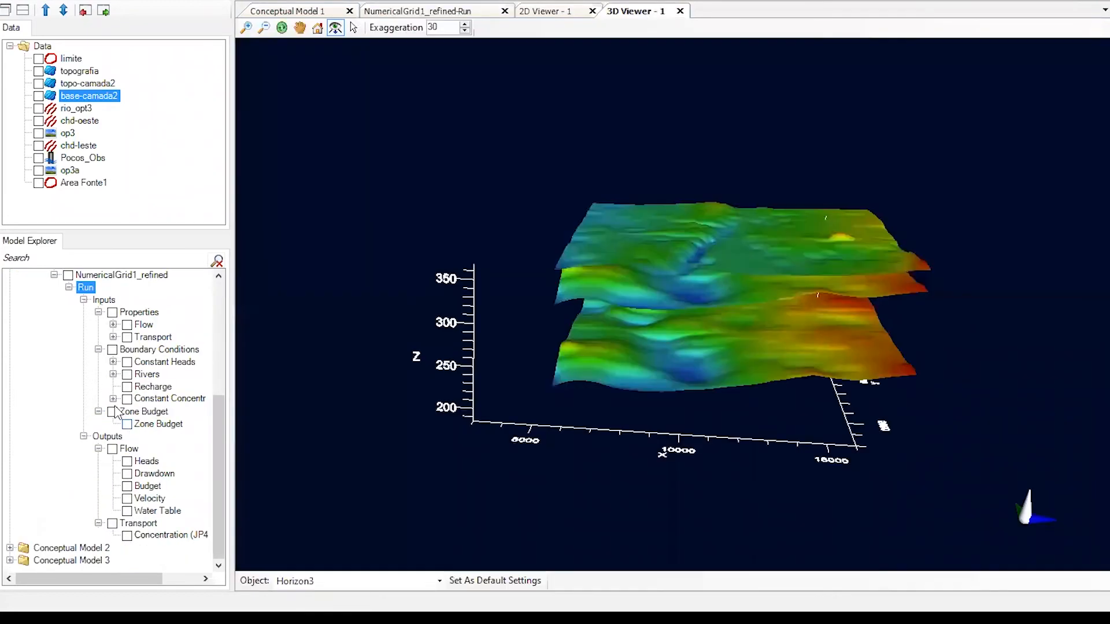
scroll(120, 361, up, 5)
click(69, 386)
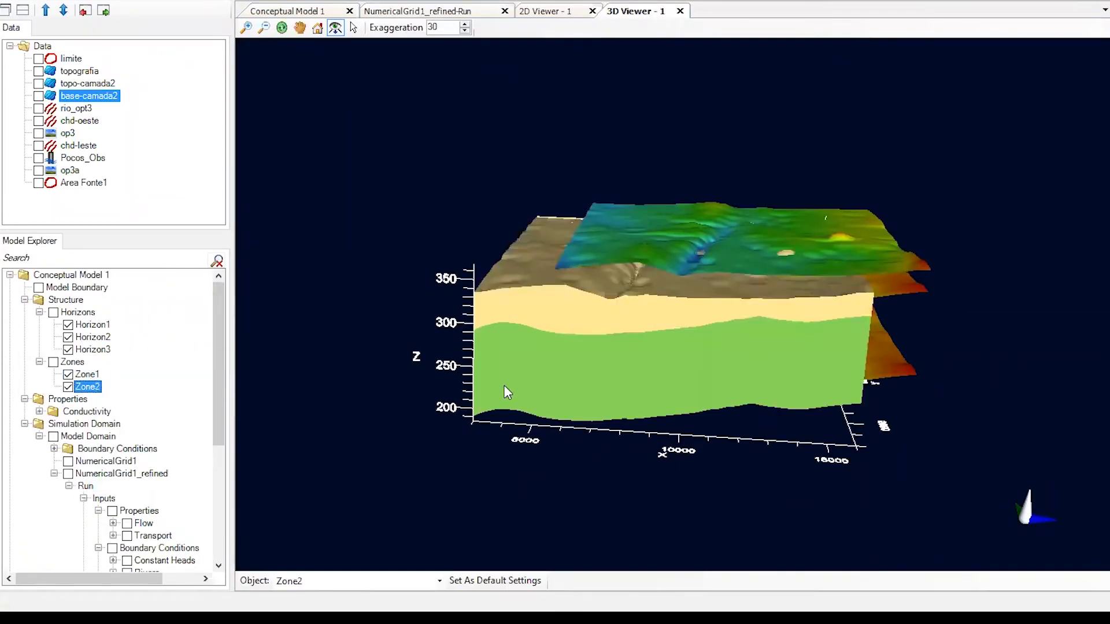
drag(522, 352, 585, 298)
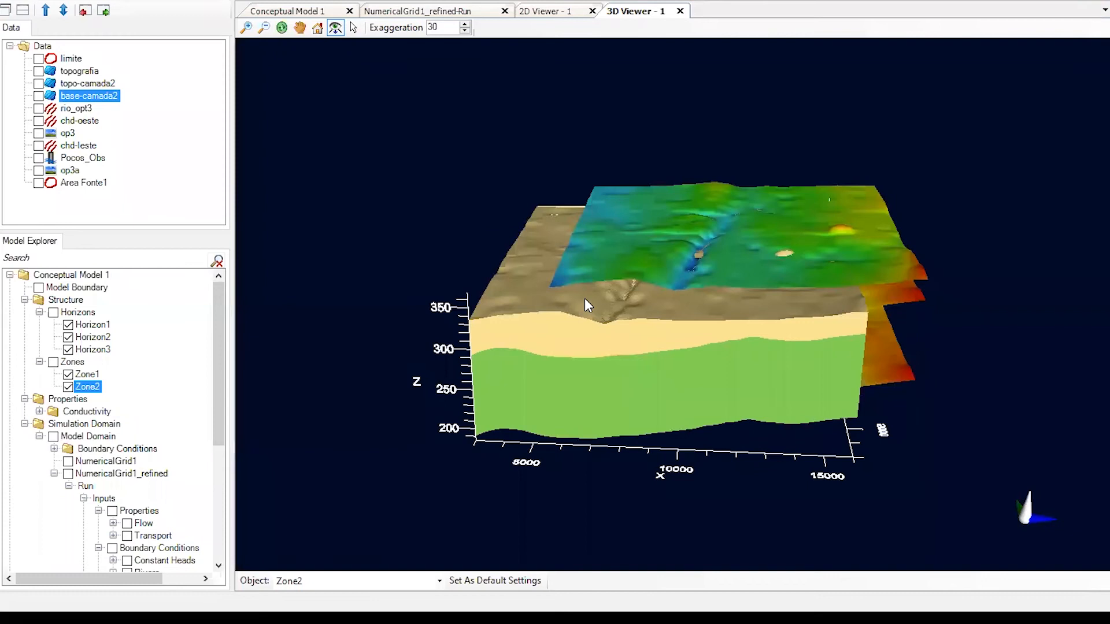
click(68, 324)
click(67, 337)
click(68, 349)
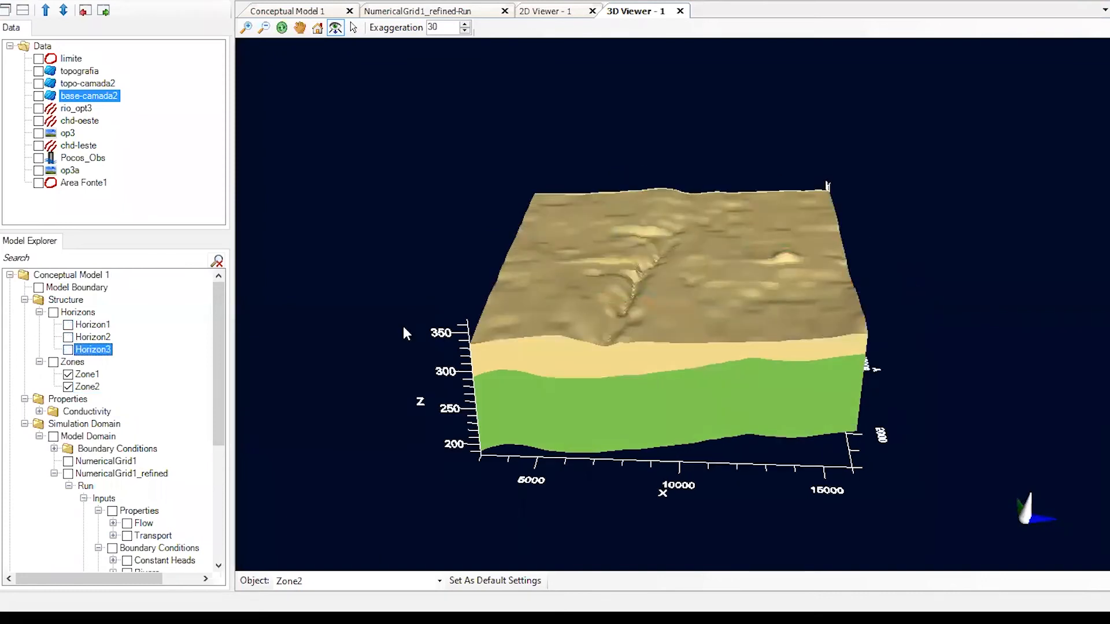
scroll(465, 222, up, 2)
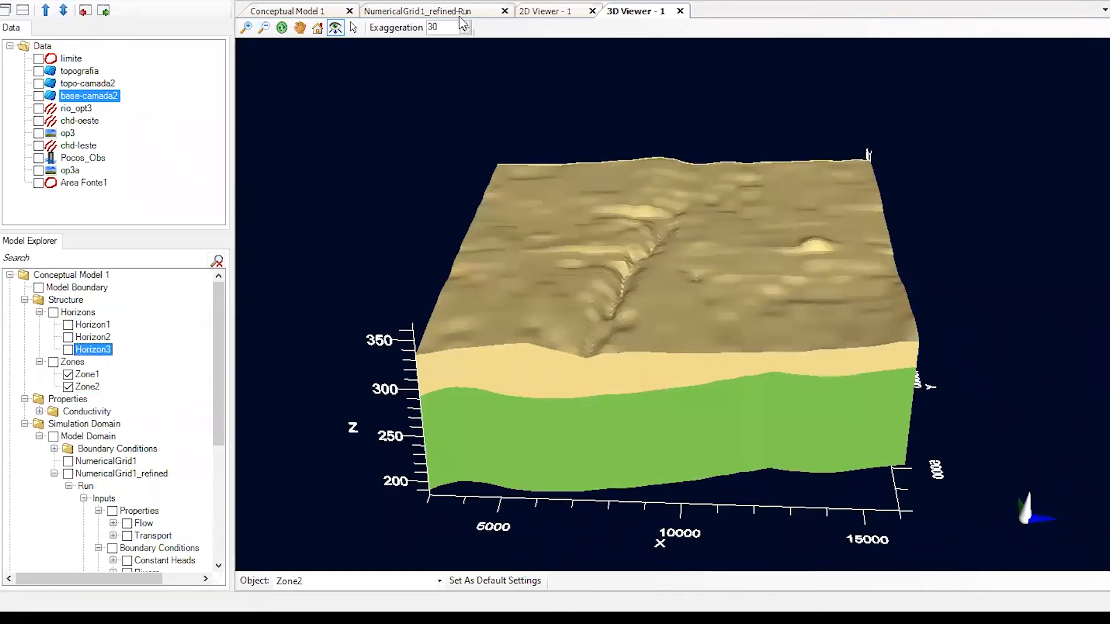
- Advance Conceptual Model 1 to the boundary conditions stage and start defining a new boundary condition
click(317, 13)
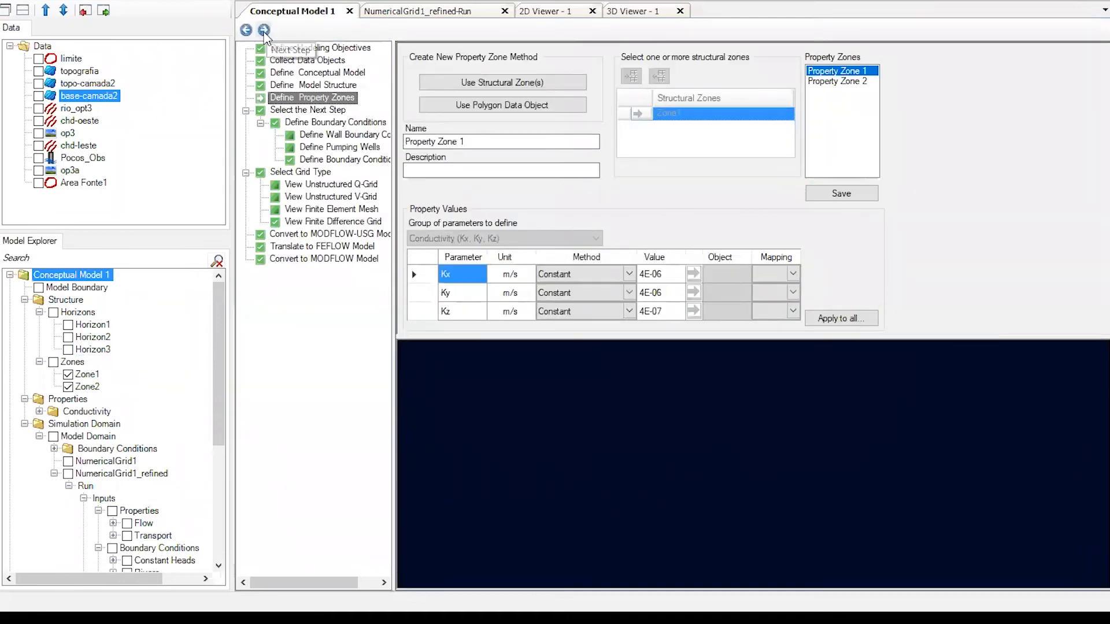
click(264, 31)
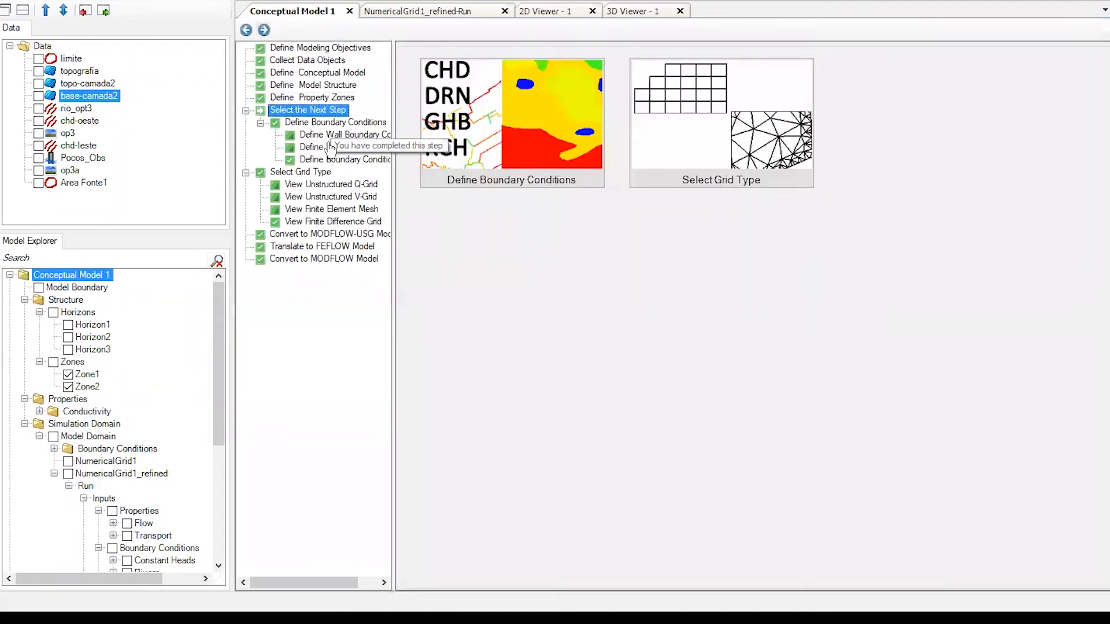
click(333, 122)
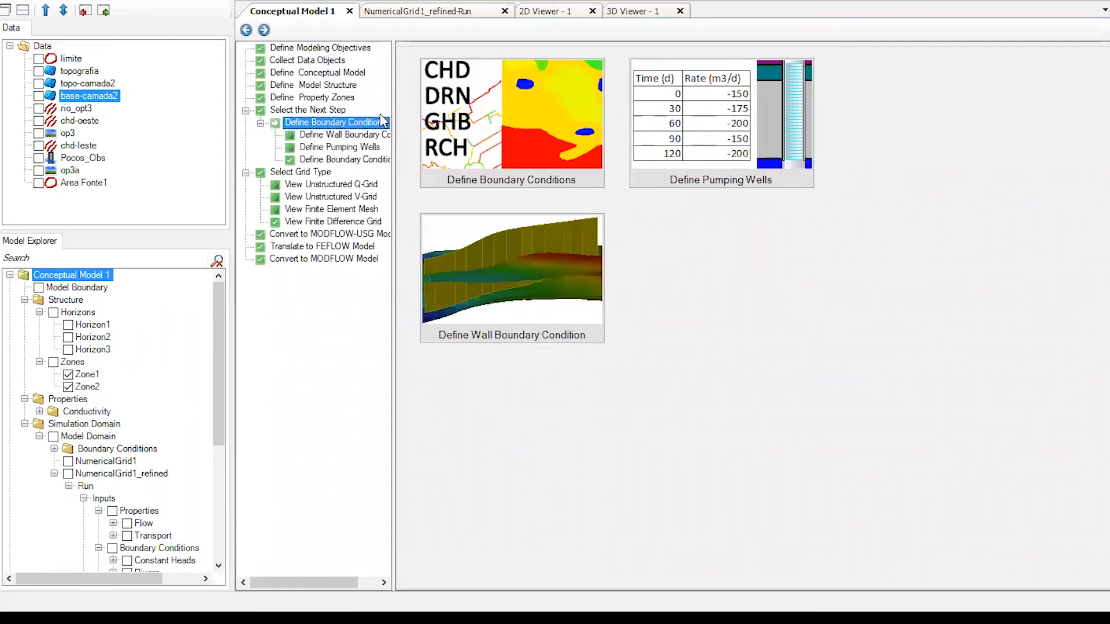
click(505, 117)
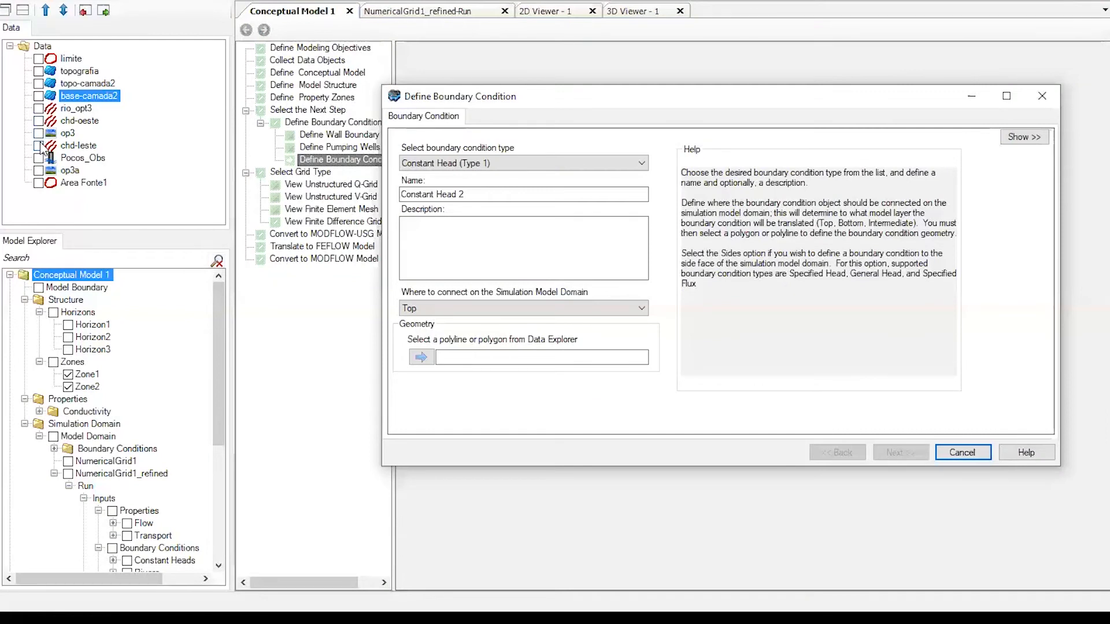
- Define a top-connected Constant Head boundary from the chd-oeste polyline with starting and ending heads of 340 m
click(38, 122)
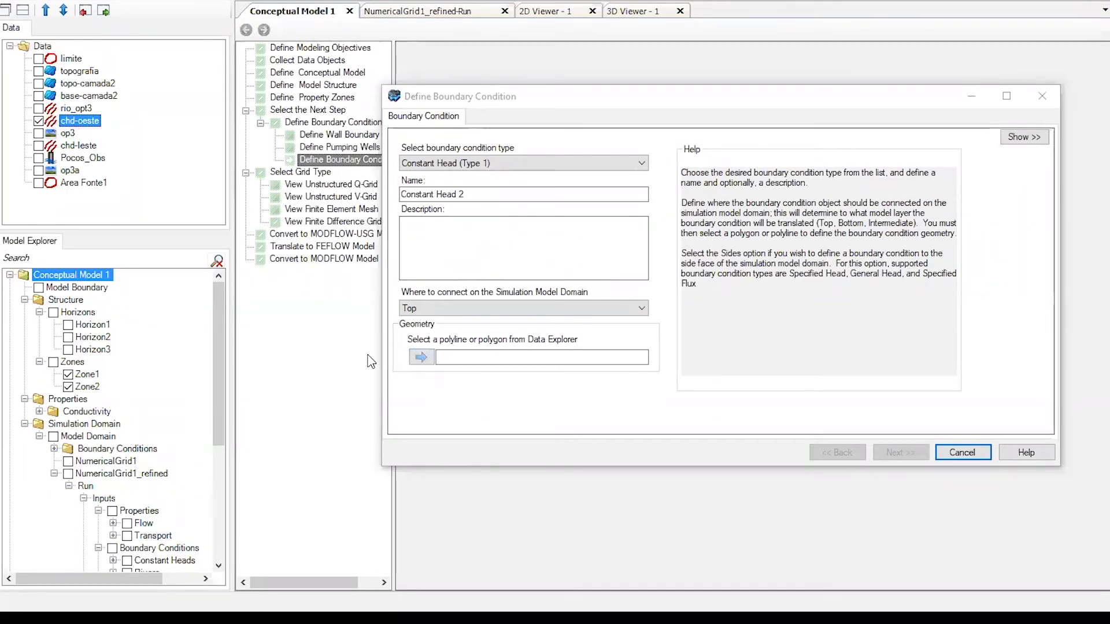
click(419, 360)
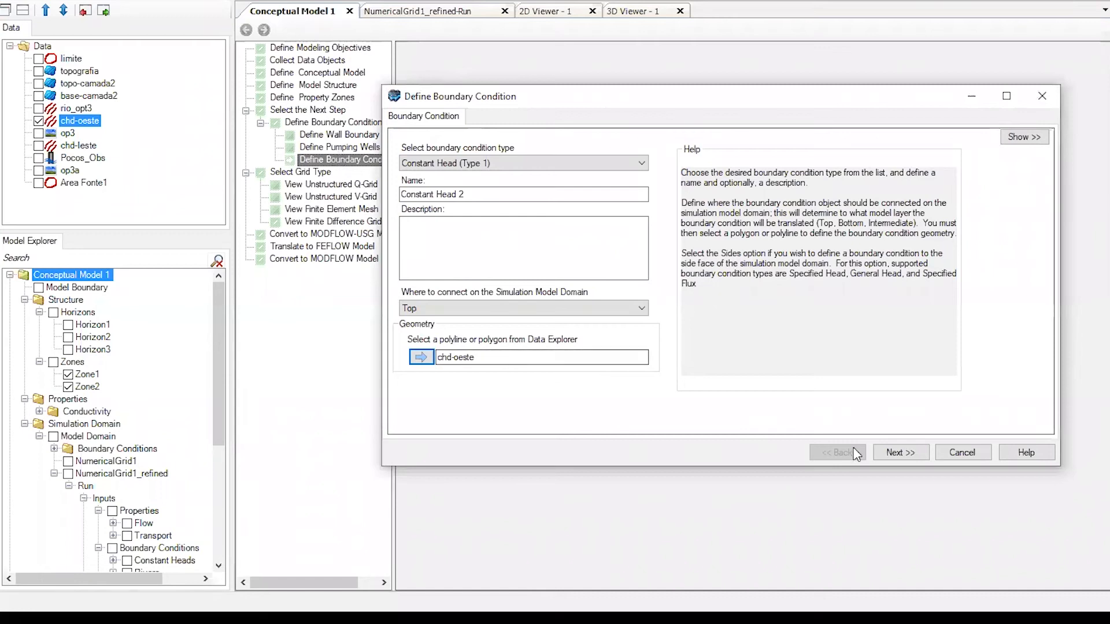
click(898, 453)
click(421, 329)
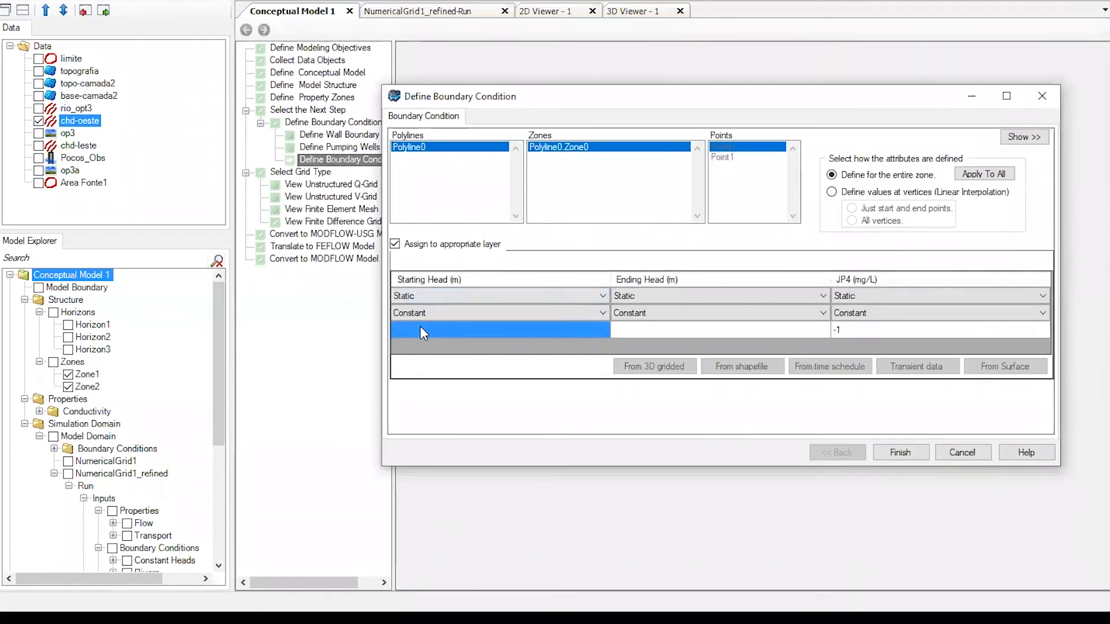
text(340)
key(Tab)
text(340)
click(920, 460)
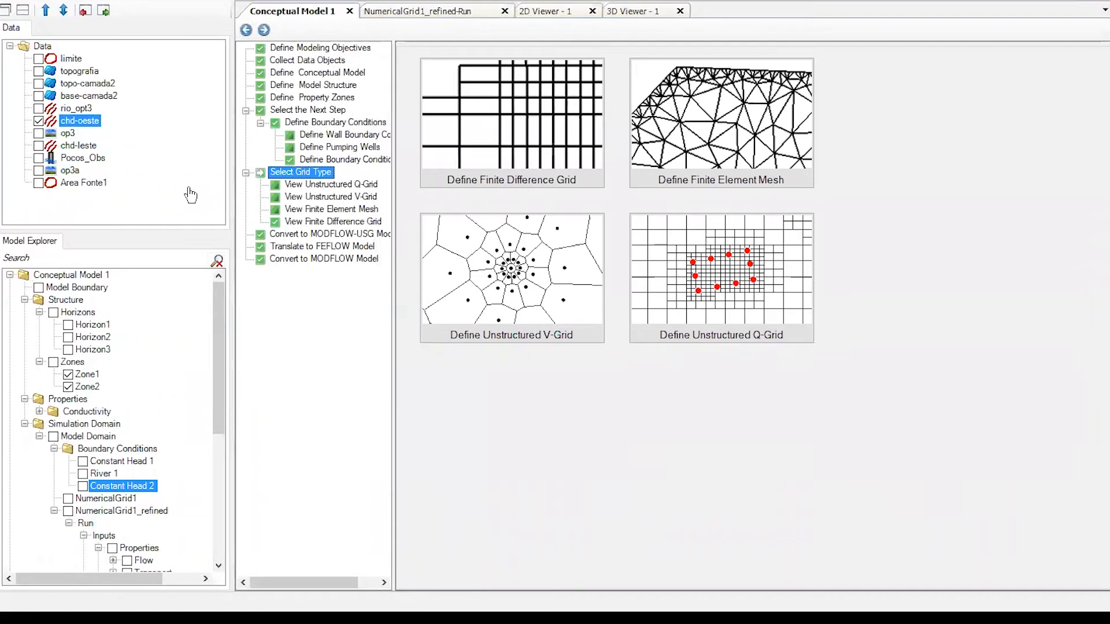
- Define a finite difference grid with 100 rows and 100 columns and proceed to its vertical grid settings
click(521, 134)
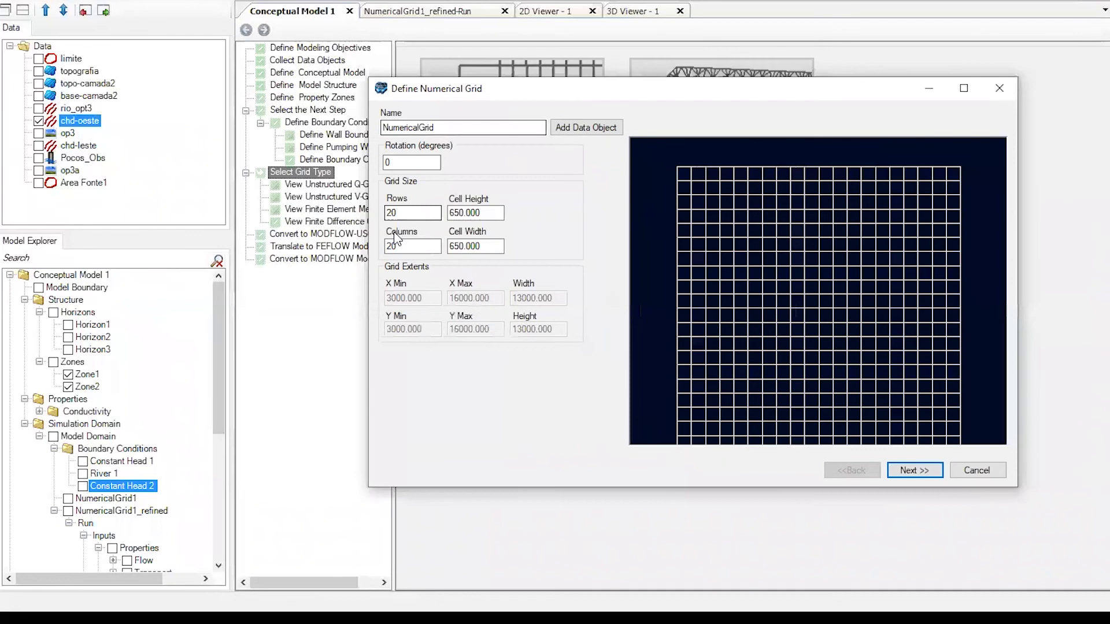
drag(408, 212, 363, 208)
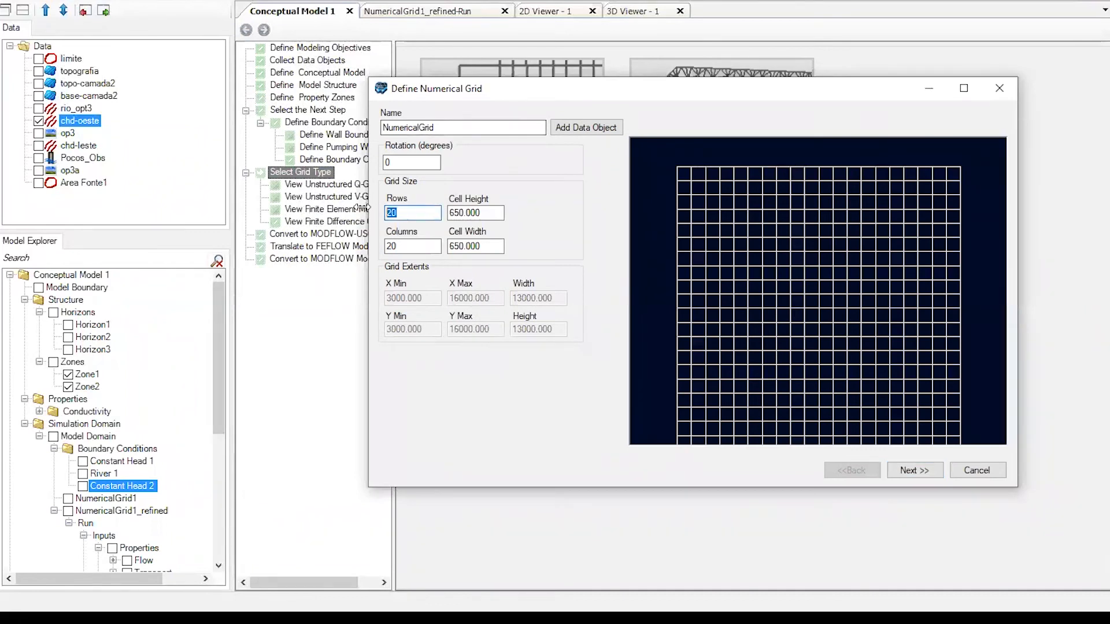
text(100)
drag(419, 246, 355, 243)
text(10)
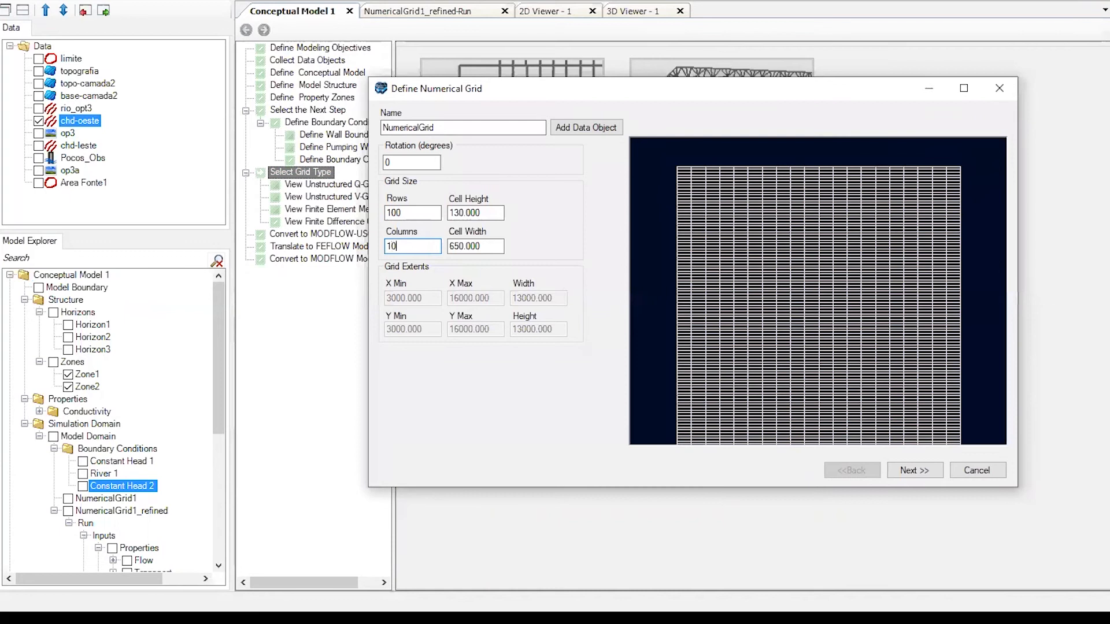
key(Tab)
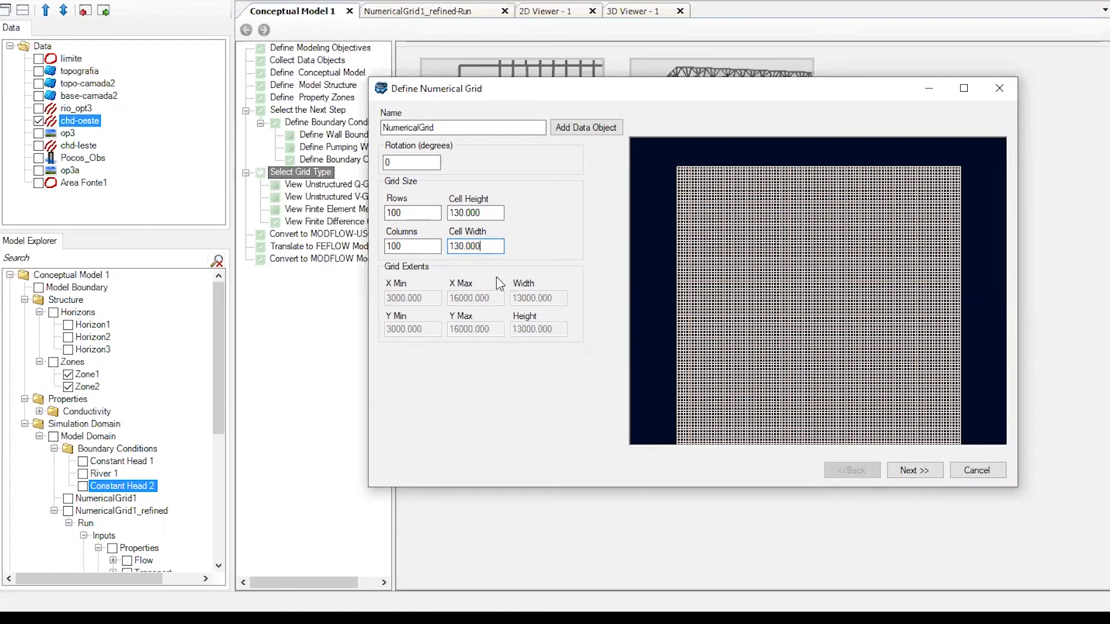
click(899, 471)
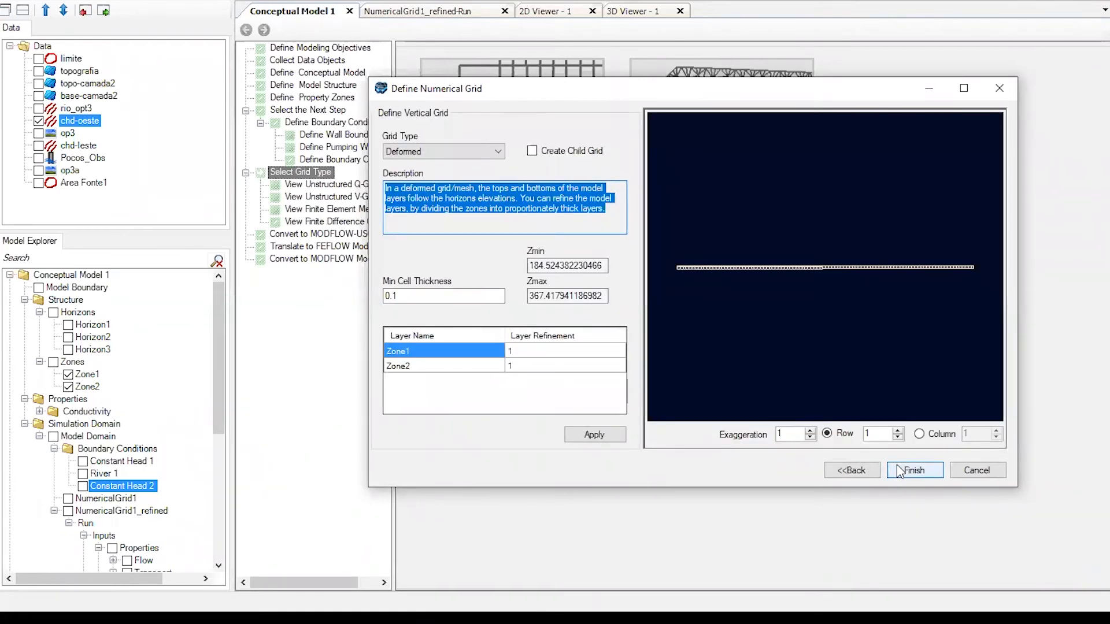
- Set the vertical grid preview exaggeration to 30 and finish creating the deformed grid
double_click(795, 435)
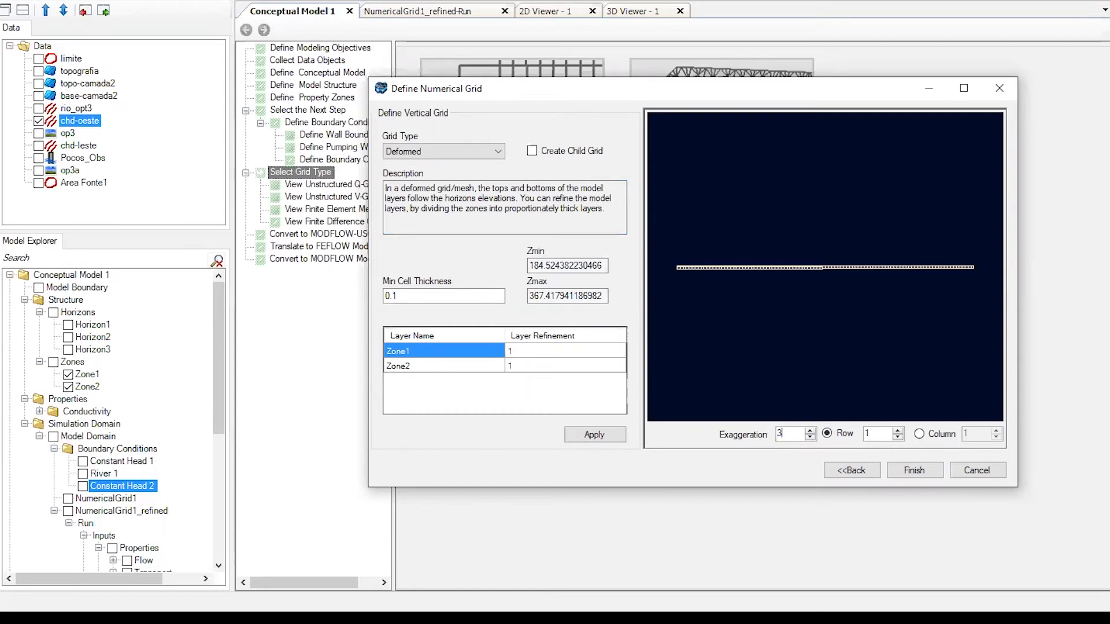
key(Return)
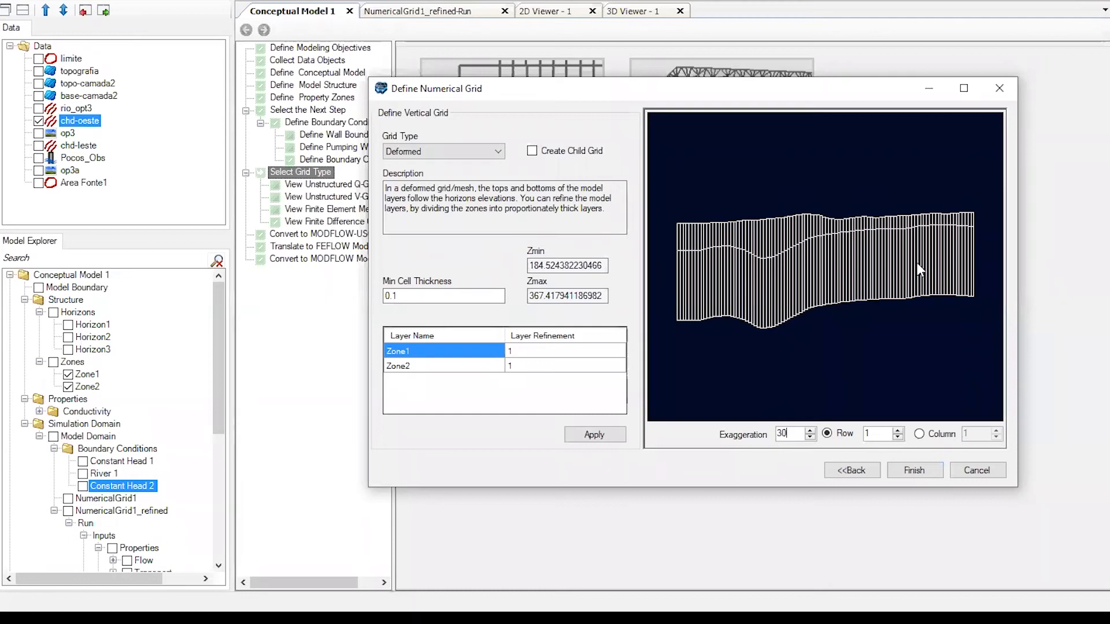
click(915, 470)
drag(215, 467, 223, 532)
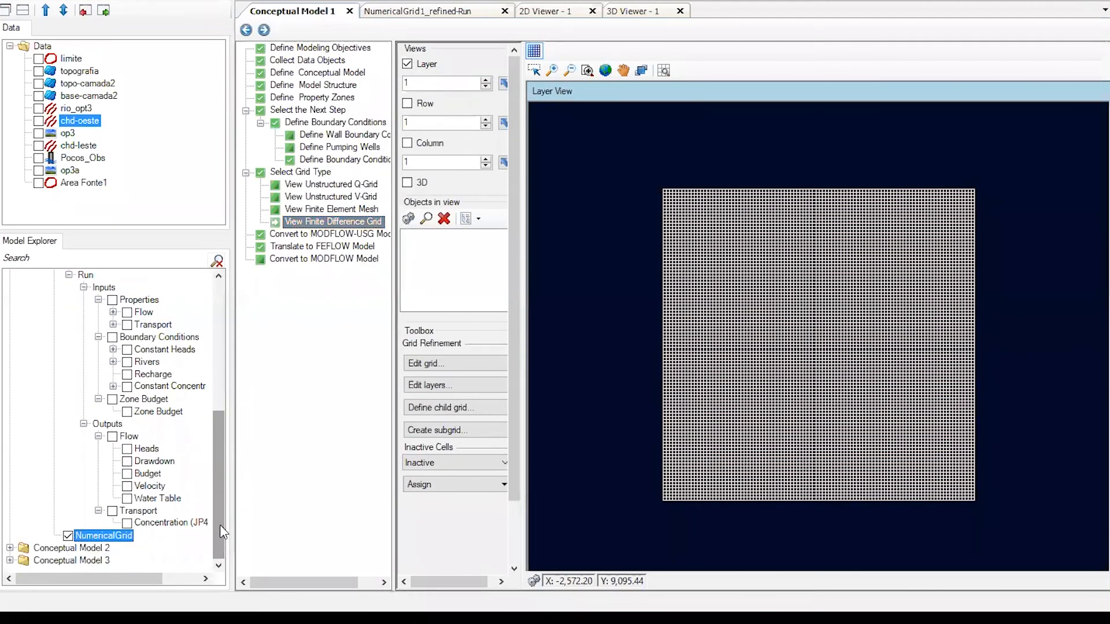
- Display NumericalGrid in the 3D viewer and hide Zone1 and Zone2
click(54, 327)
click(104, 522)
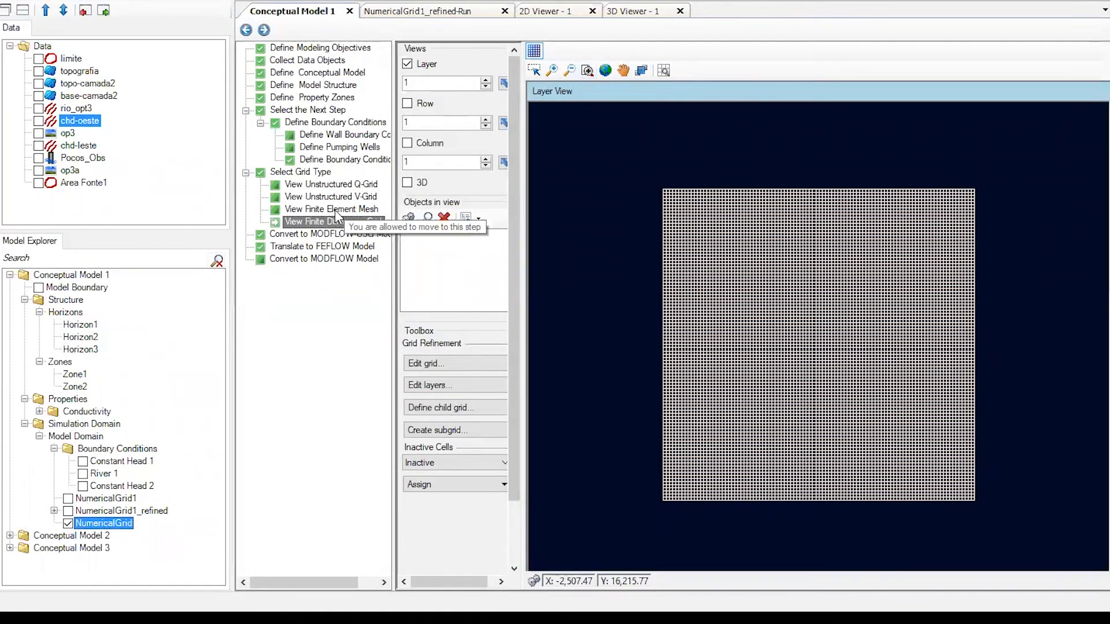
click(624, 12)
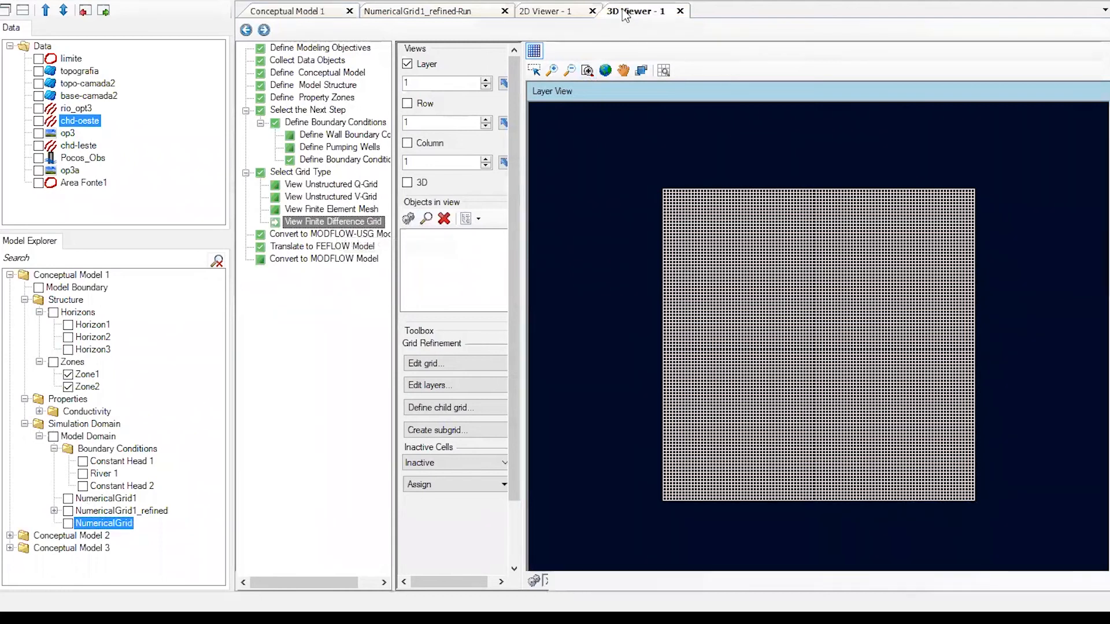
drag(642, 335, 590, 220)
click(68, 523)
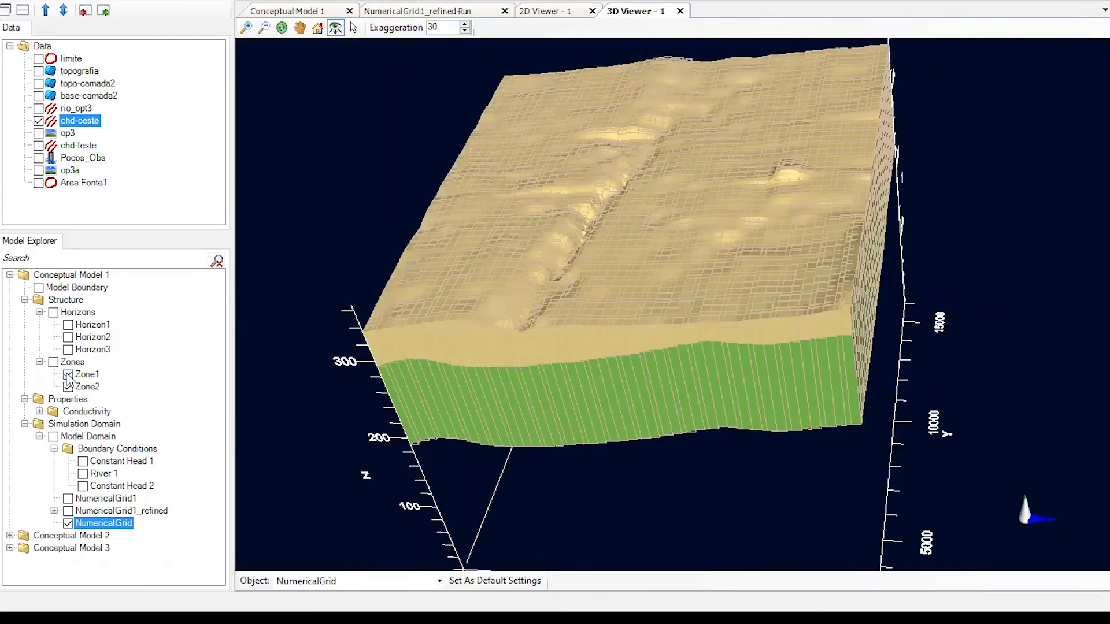
click(68, 376)
click(68, 386)
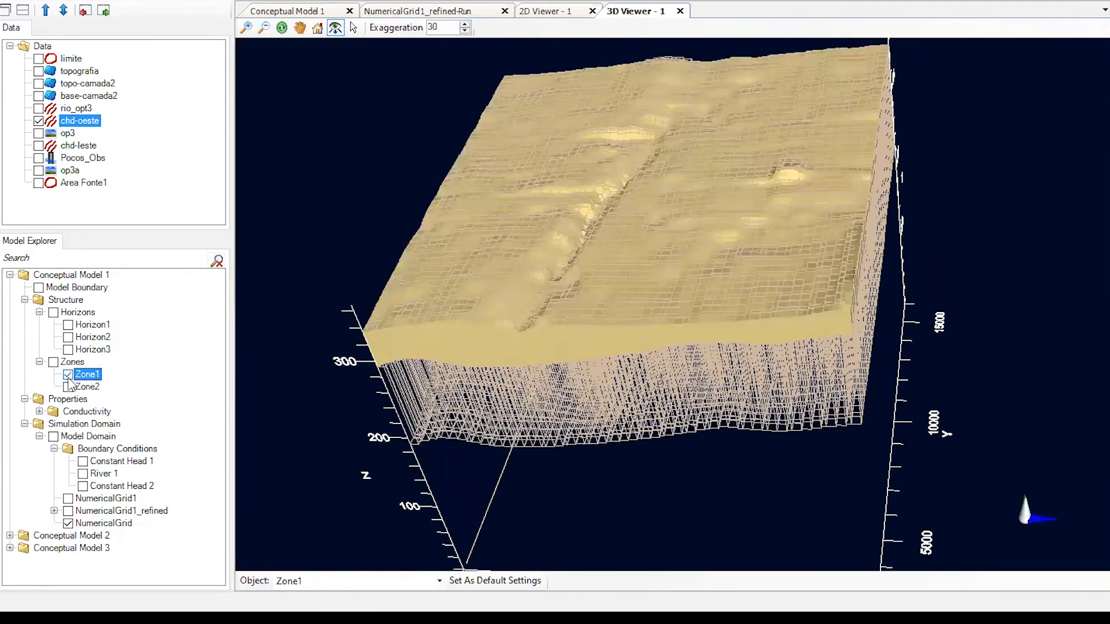
- Proceed in Conceptual Model 1 to the MODFLOW conversion stage and convert NumericalGrid to a numerical model
click(287, 11)
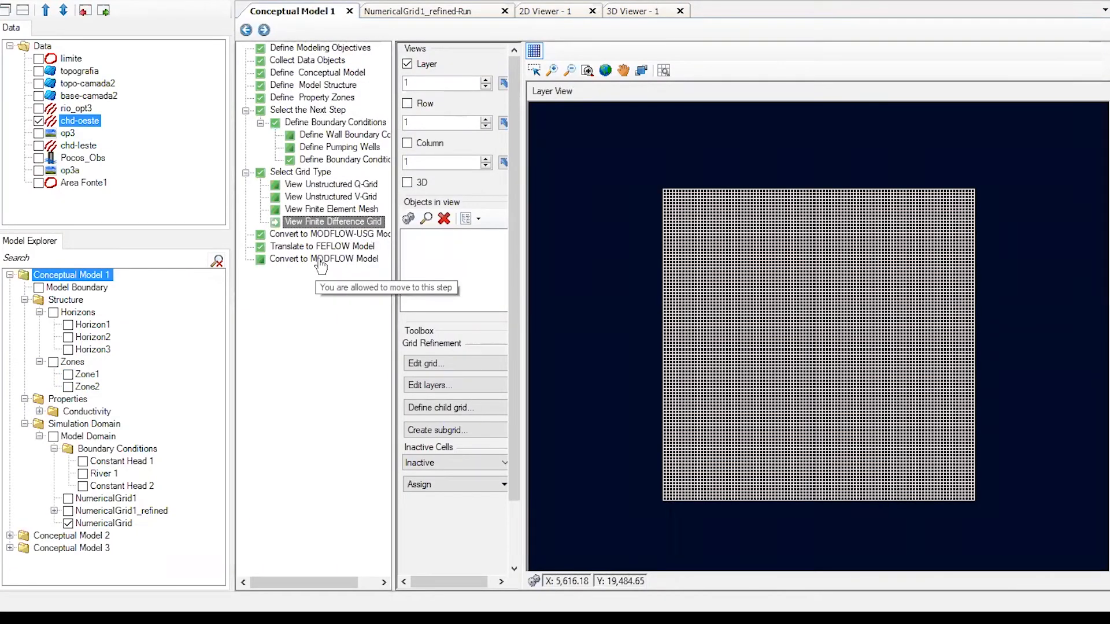
click(264, 30)
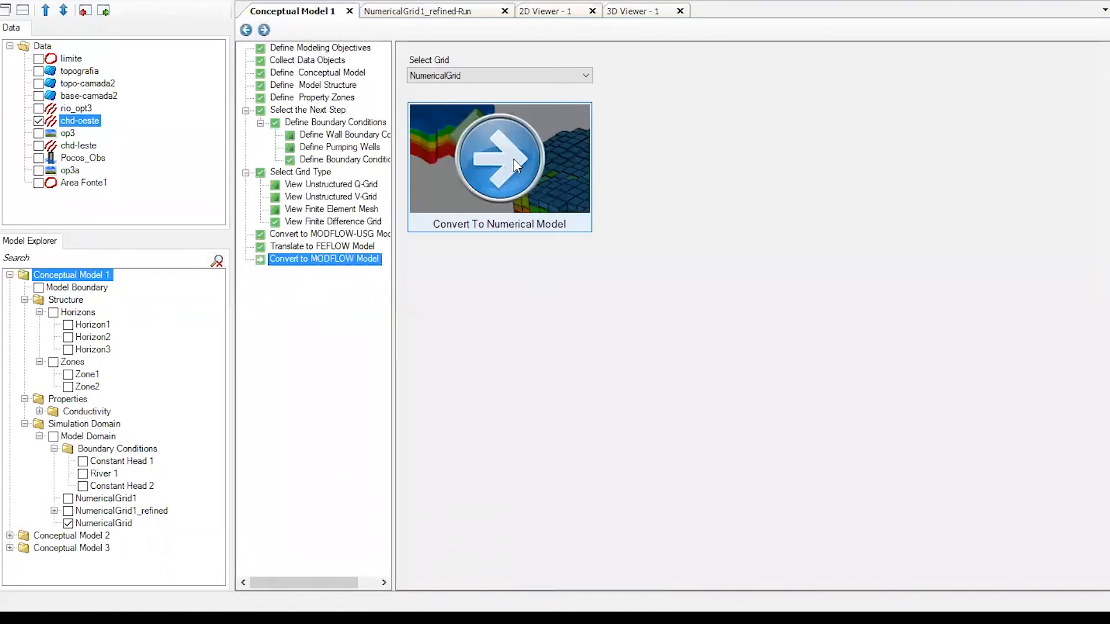
click(502, 161)
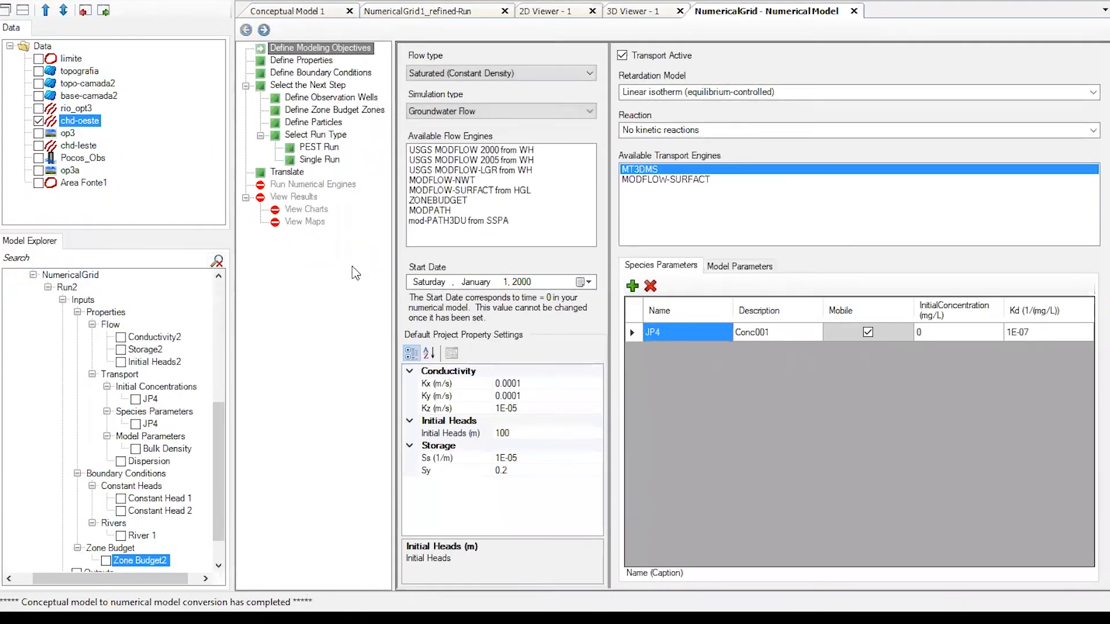
- Expand NumericalGrid1_refined in the model tree and display that grid in the 3D viewer
scroll(86, 330, up, 7)
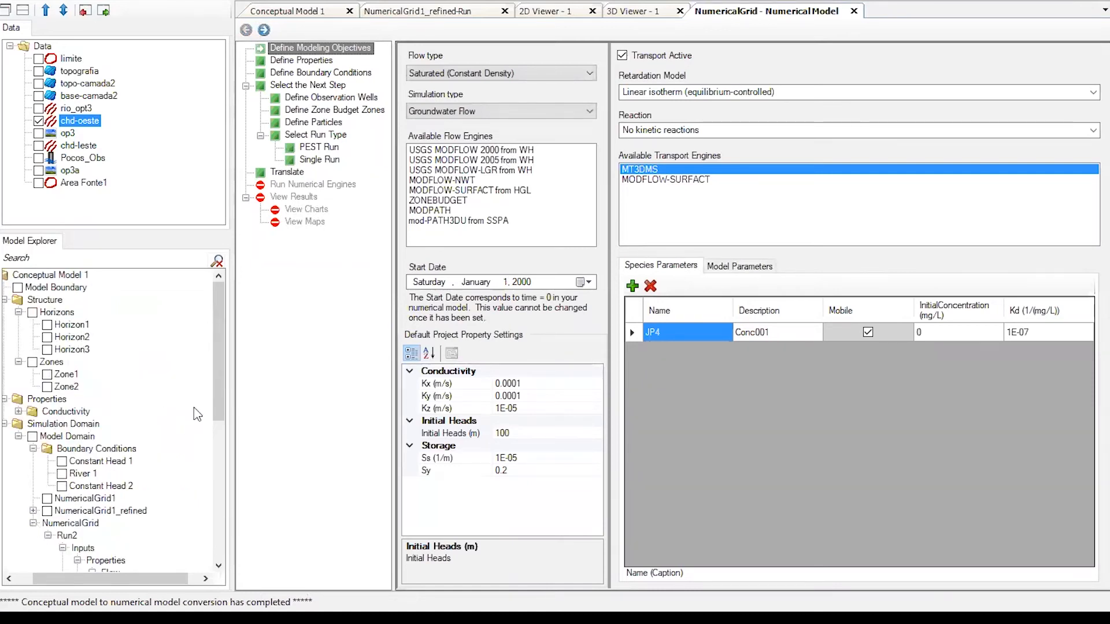
drag(217, 387, 209, 526)
scroll(209, 526, up, 5)
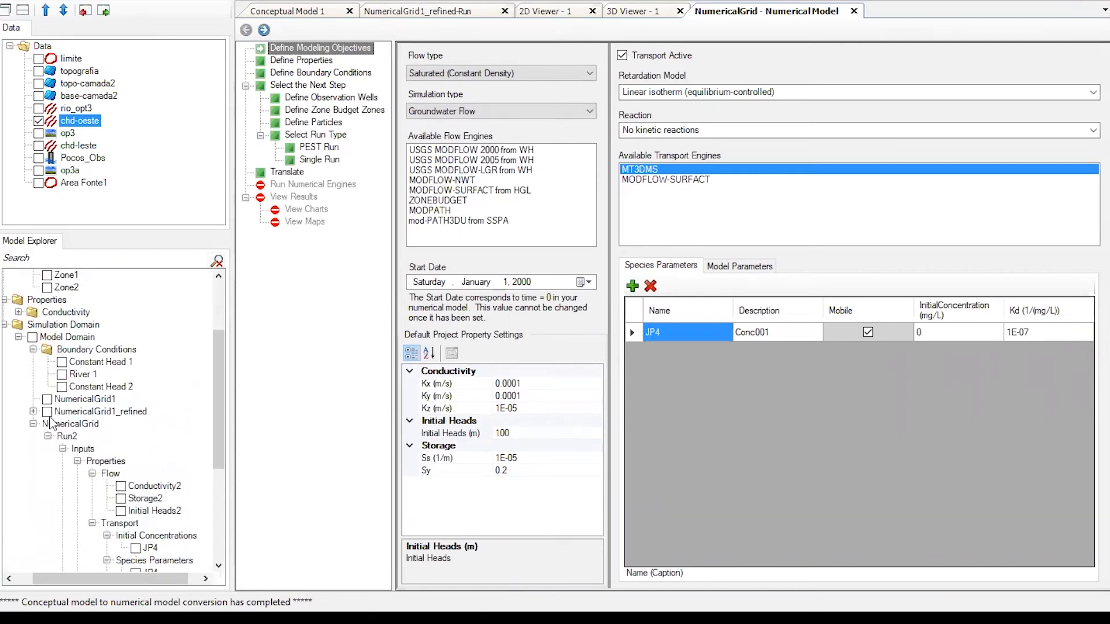
click(33, 411)
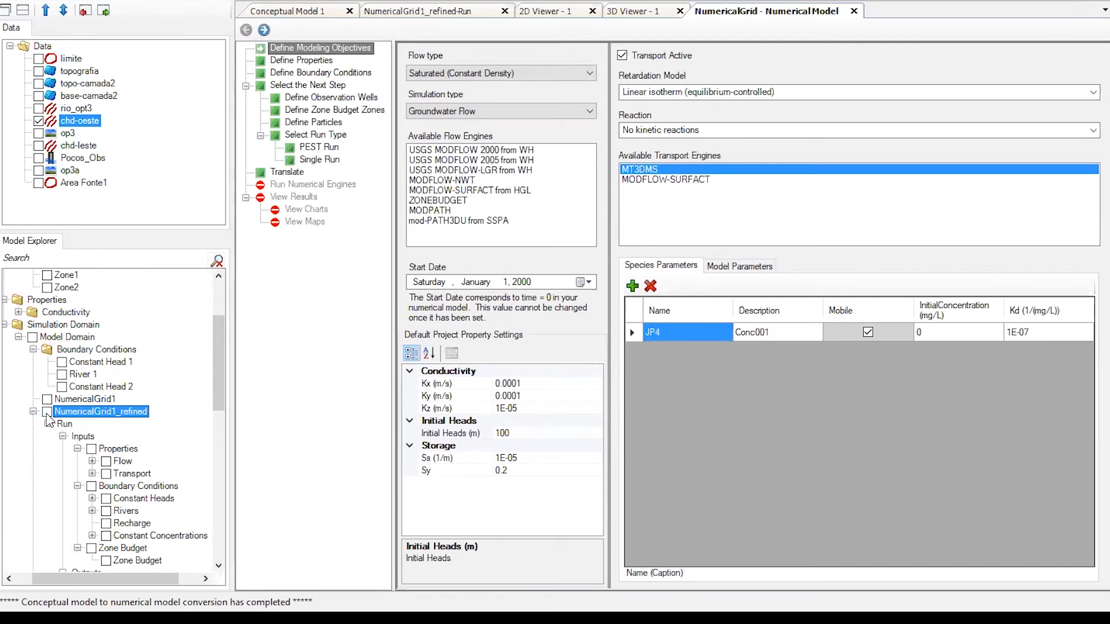
scroll(49, 419, down, 2)
click(47, 362)
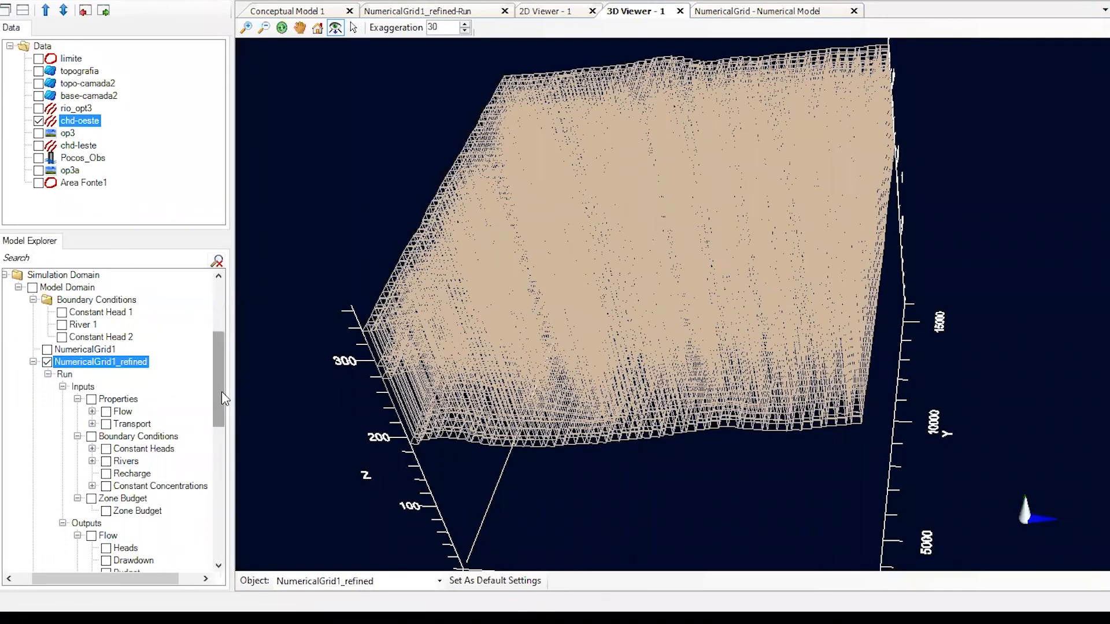
- Review the properties and boundary conditions in Run2 of NumericalGrid and its species parameters
drag(221, 390, 238, 546)
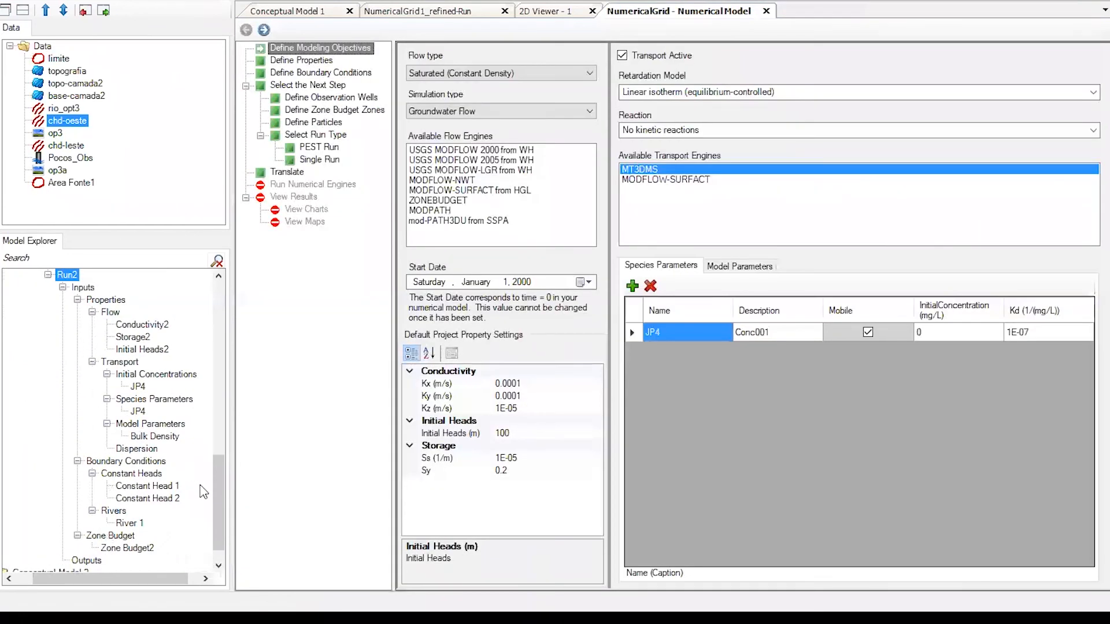
drag(218, 499, 219, 490)
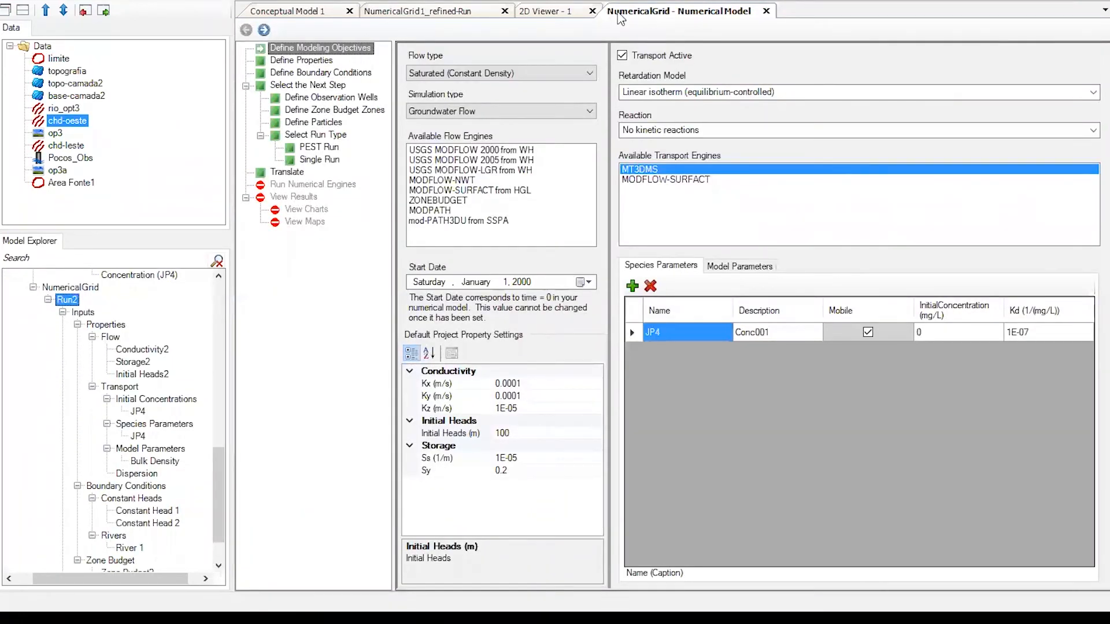
scroll(372, 252, down, 1)
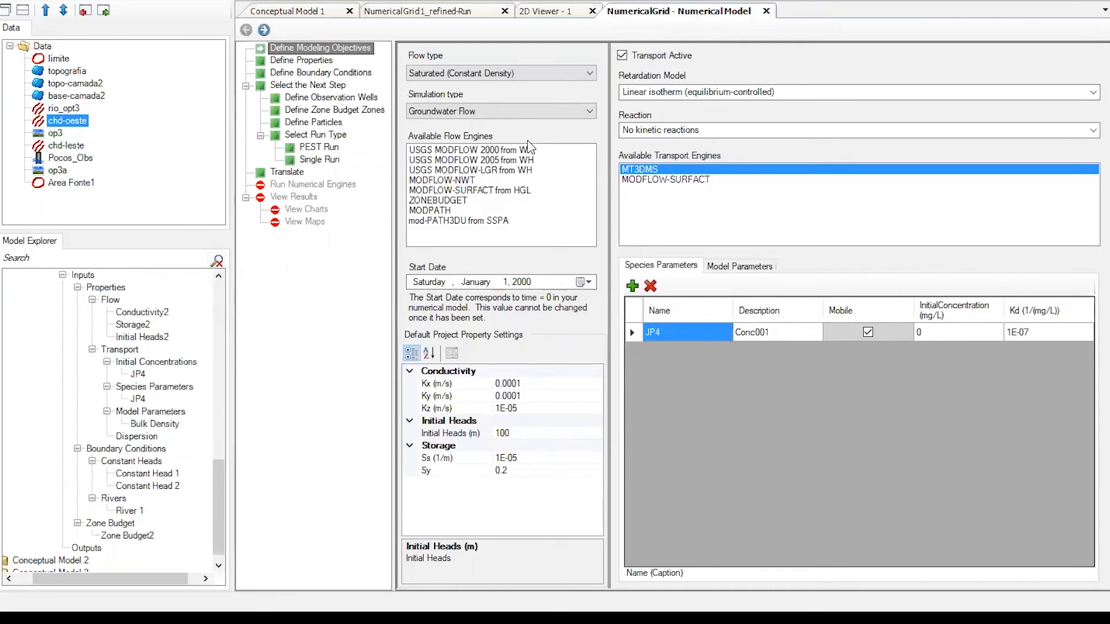
click(702, 333)
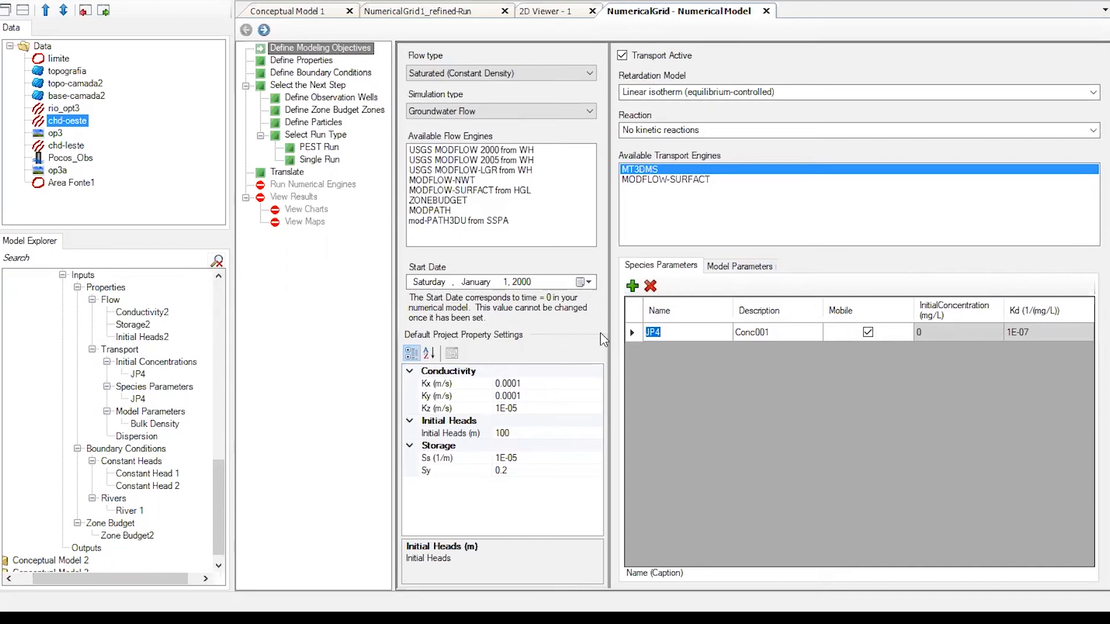
- Convert NumericalGrid to a numerical model again and name its transport species SQI1 before proceeding to the properties stage
drag(216, 514, 226, 382)
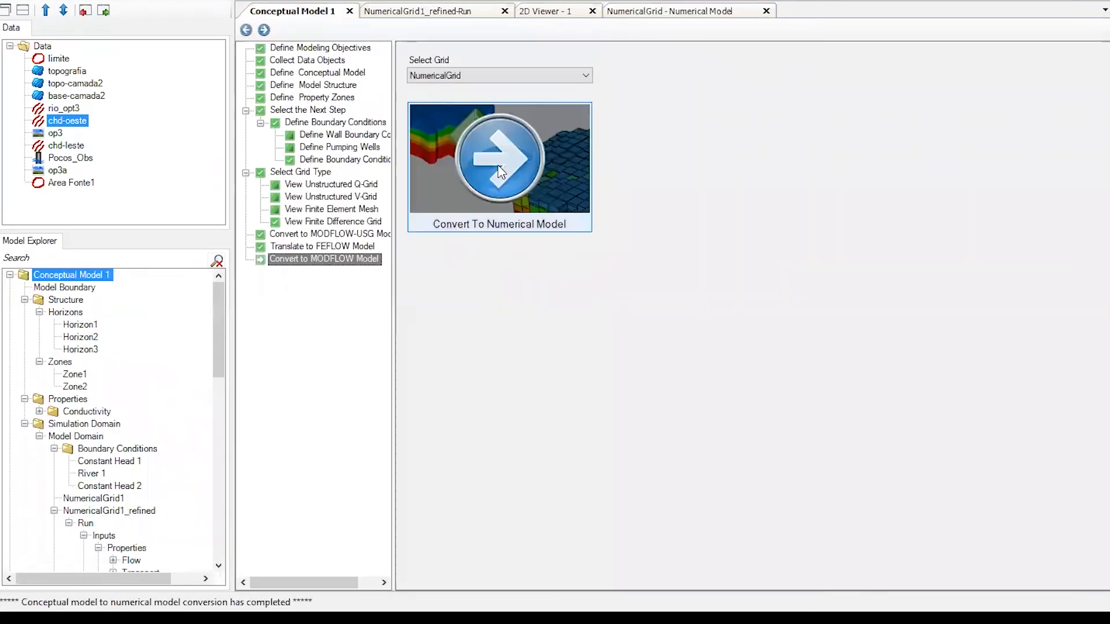
click(500, 172)
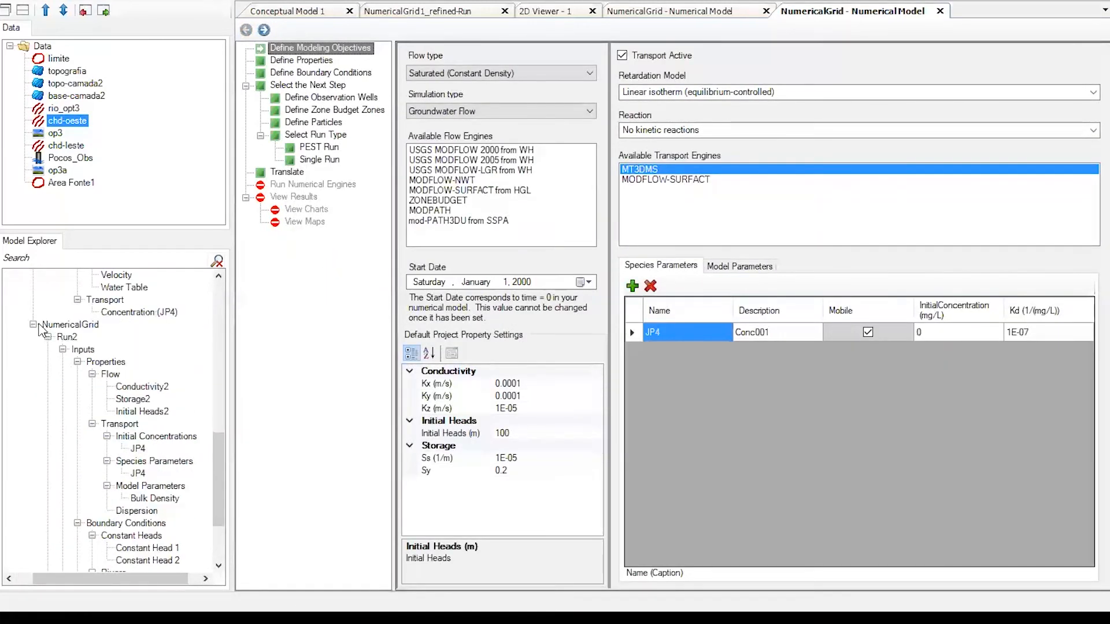
click(30, 324)
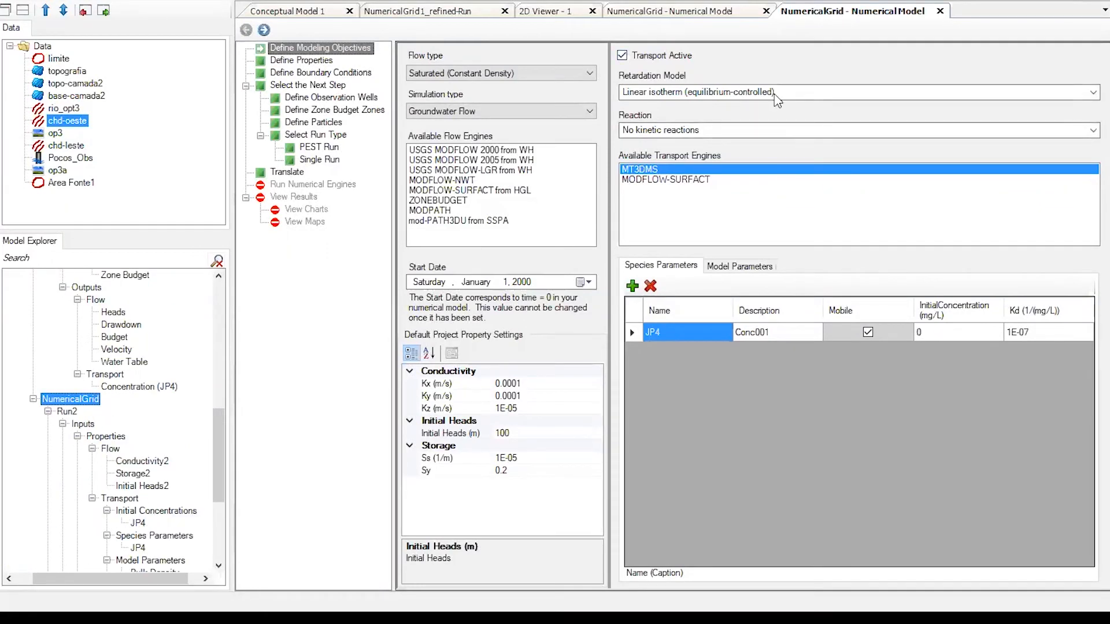
text(SQI1)
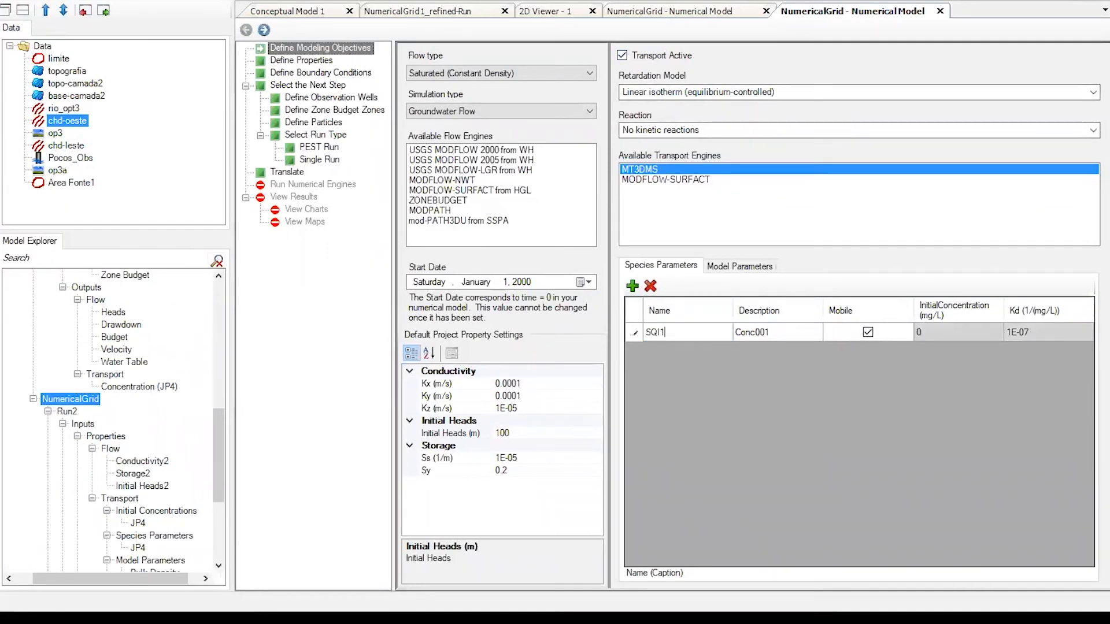
click(264, 30)
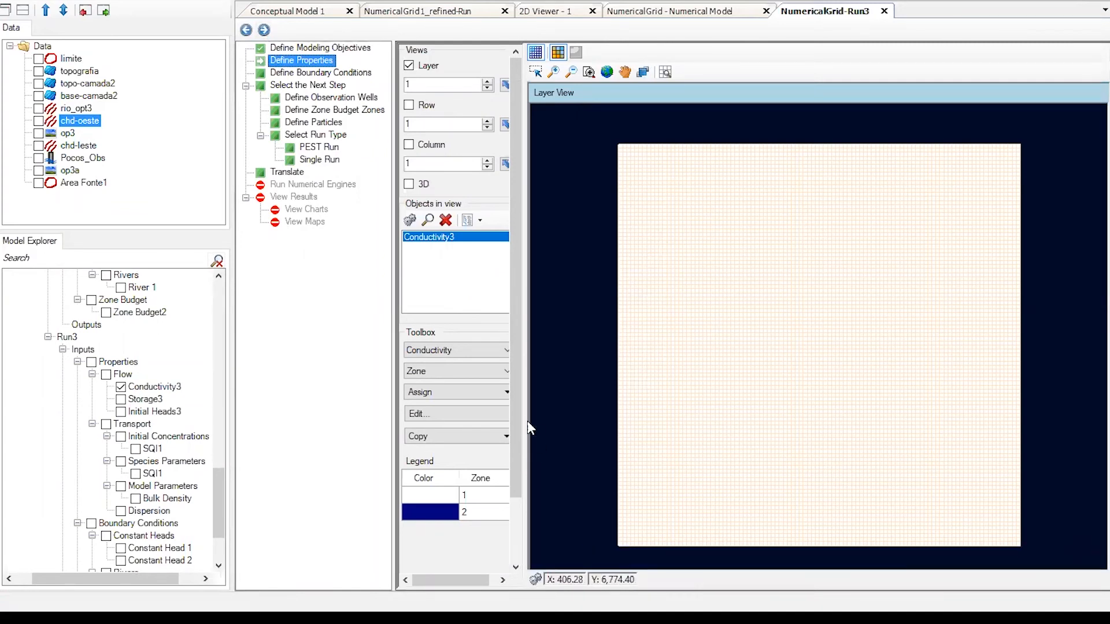
- Examine the cell conductivity values of zones 1 and 2 in the property editor
click(464, 416)
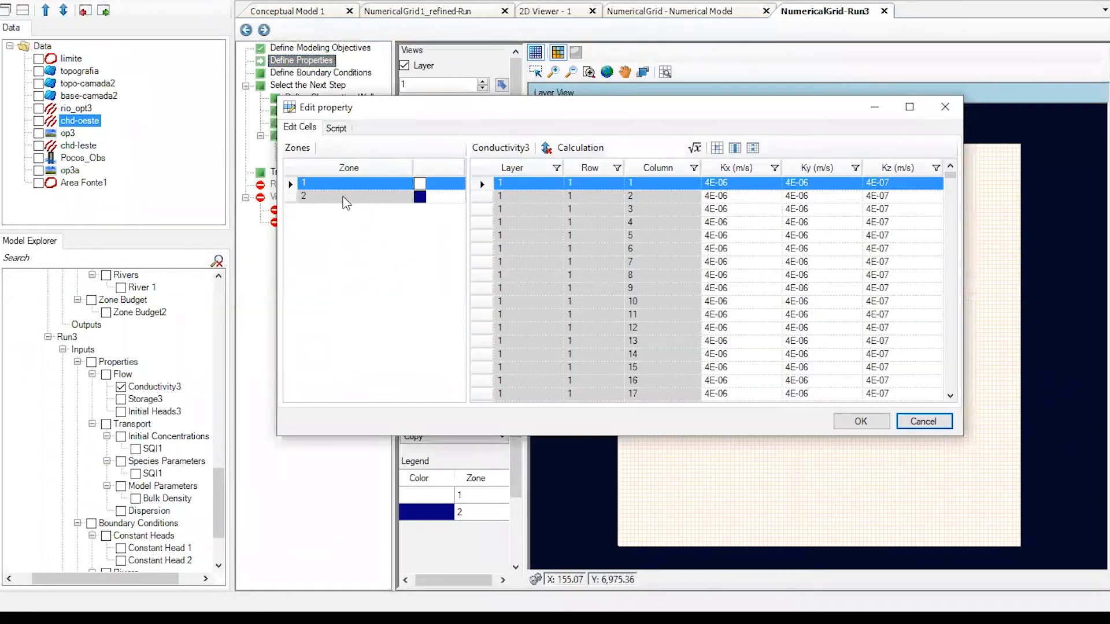
click(323, 198)
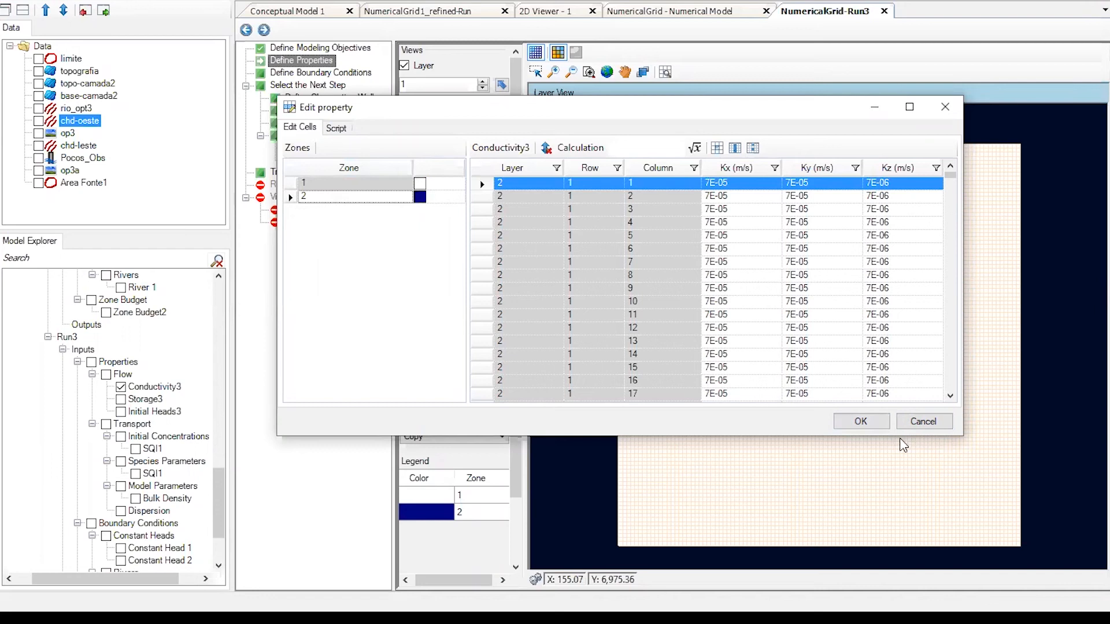
click(856, 422)
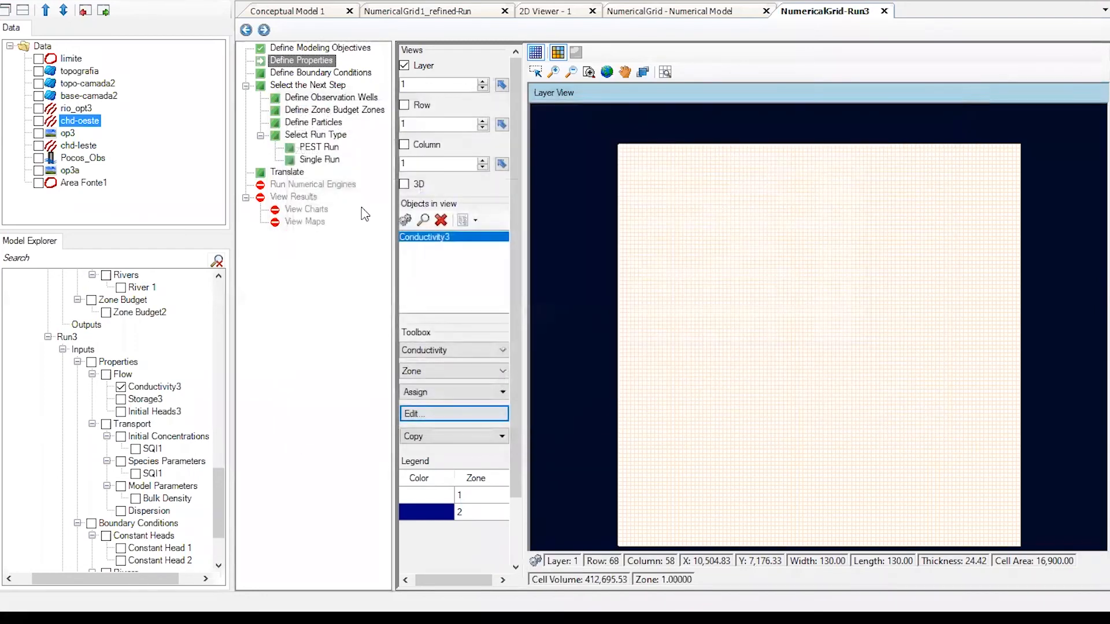
- Review Run3's boundary conditions, choosing the River type and River 1, and proceed to the next-step selection
click(329, 72)
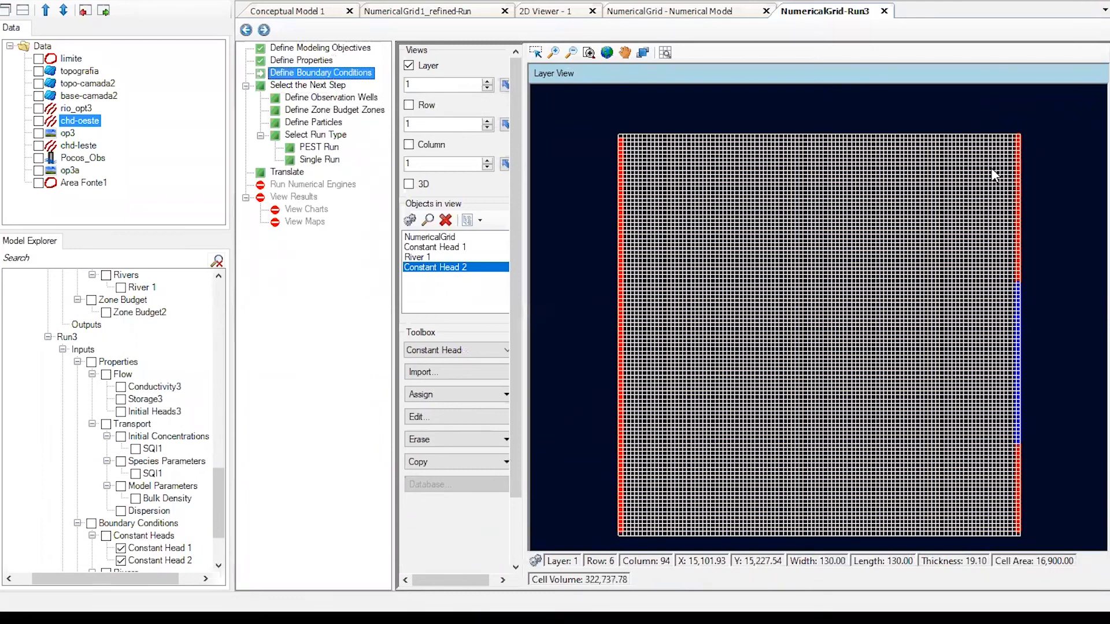
click(458, 354)
click(441, 373)
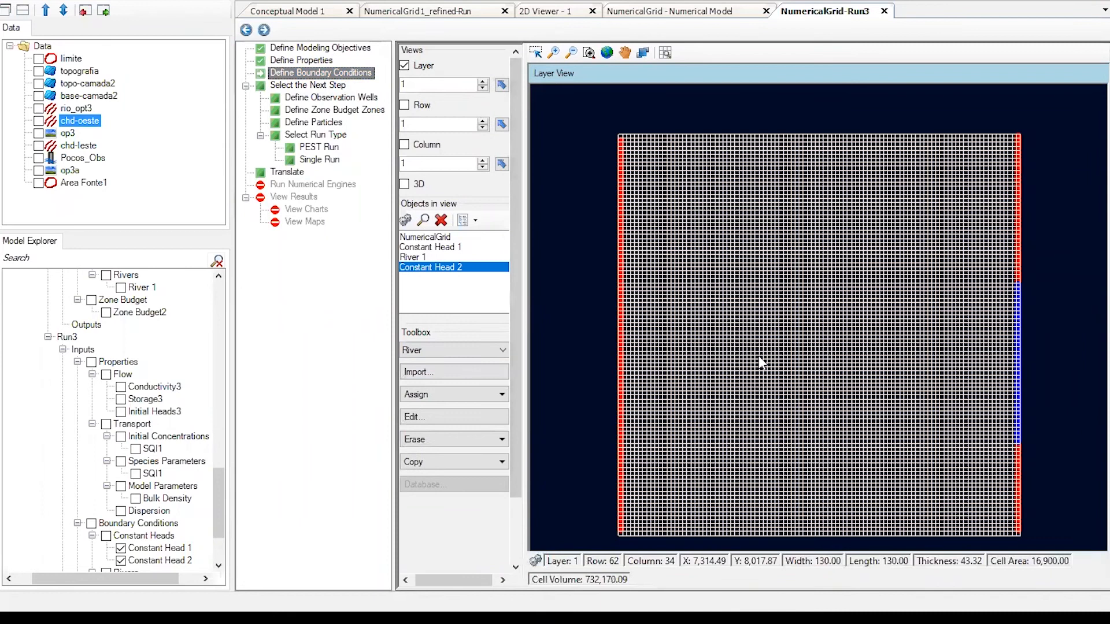
click(424, 257)
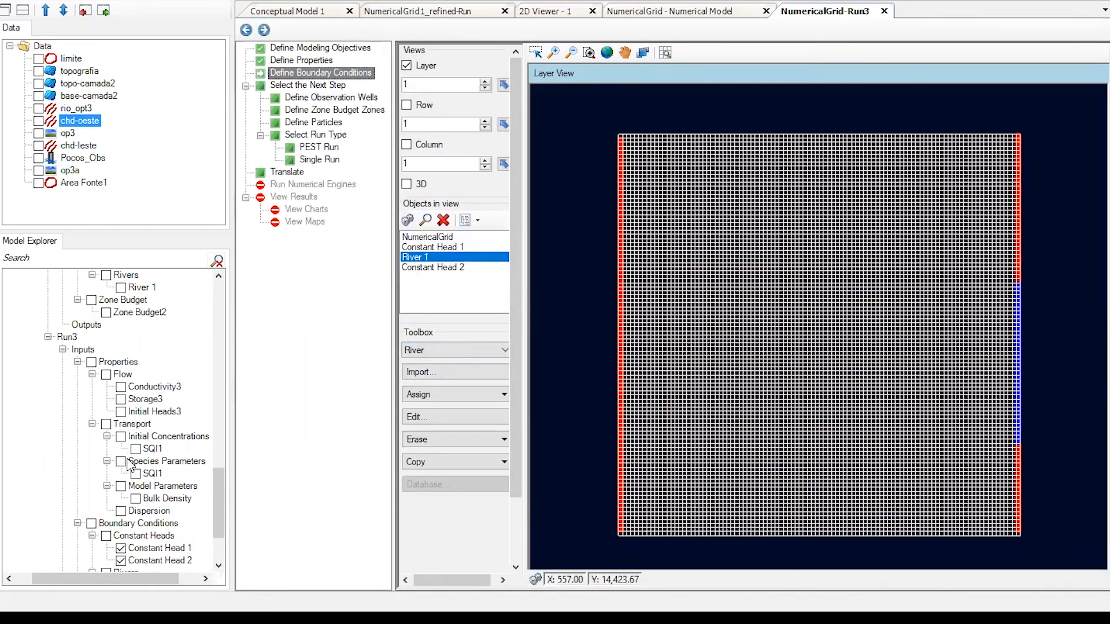
click(263, 30)
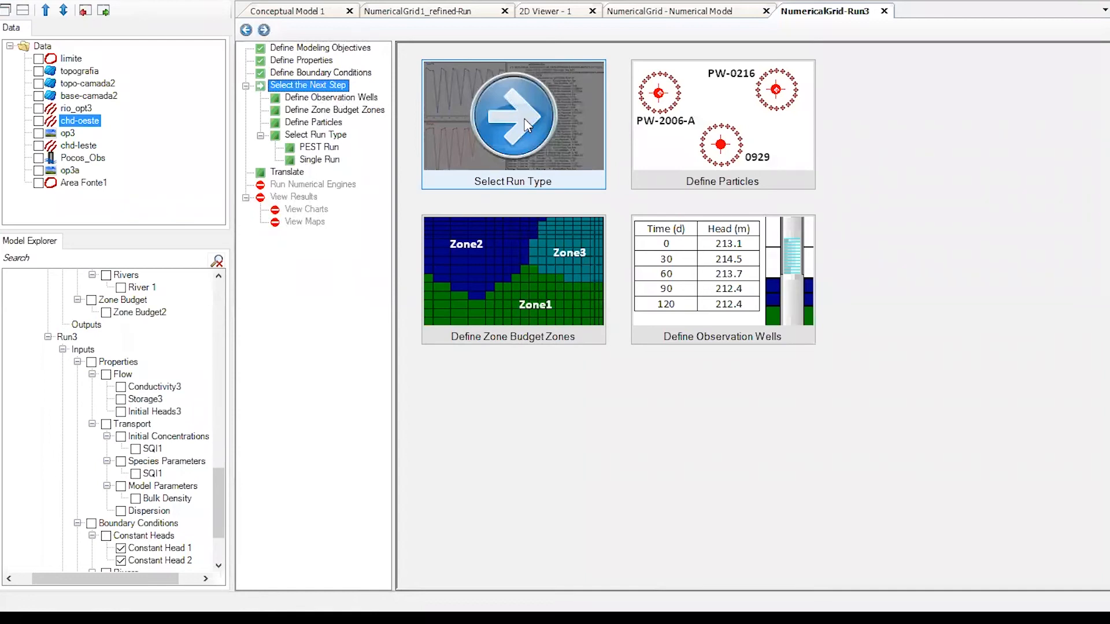
- Collapse the NumericalGrid runs in the model tree, return Run3 to its properties stage and expand NumericalGrid1_refined
click(77, 523)
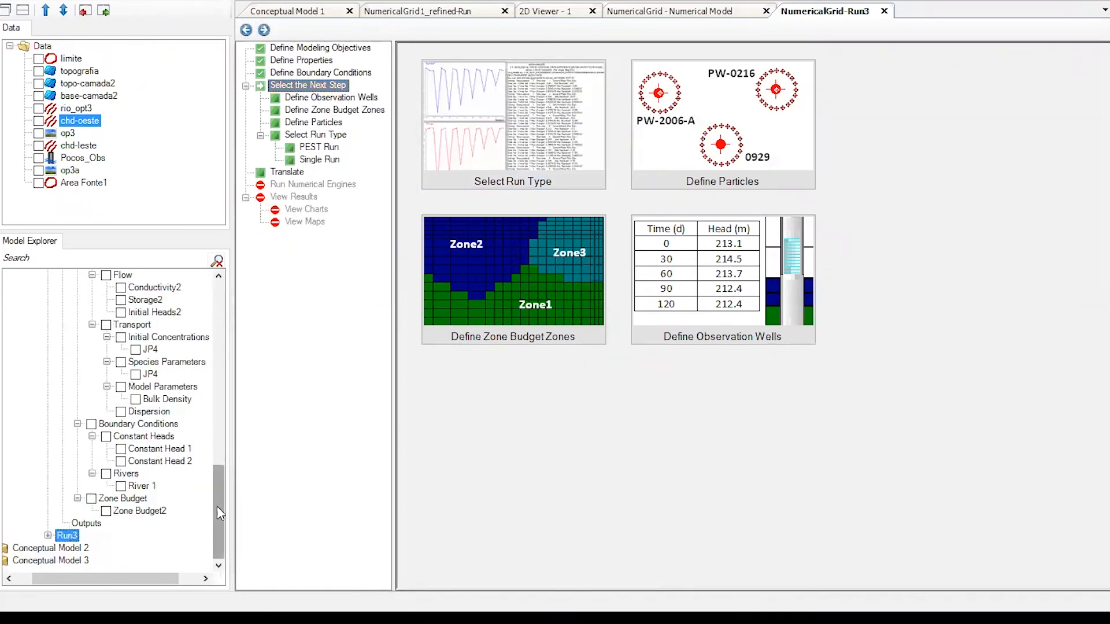
drag(219, 512, 232, 356)
drag(229, 350, 231, 299)
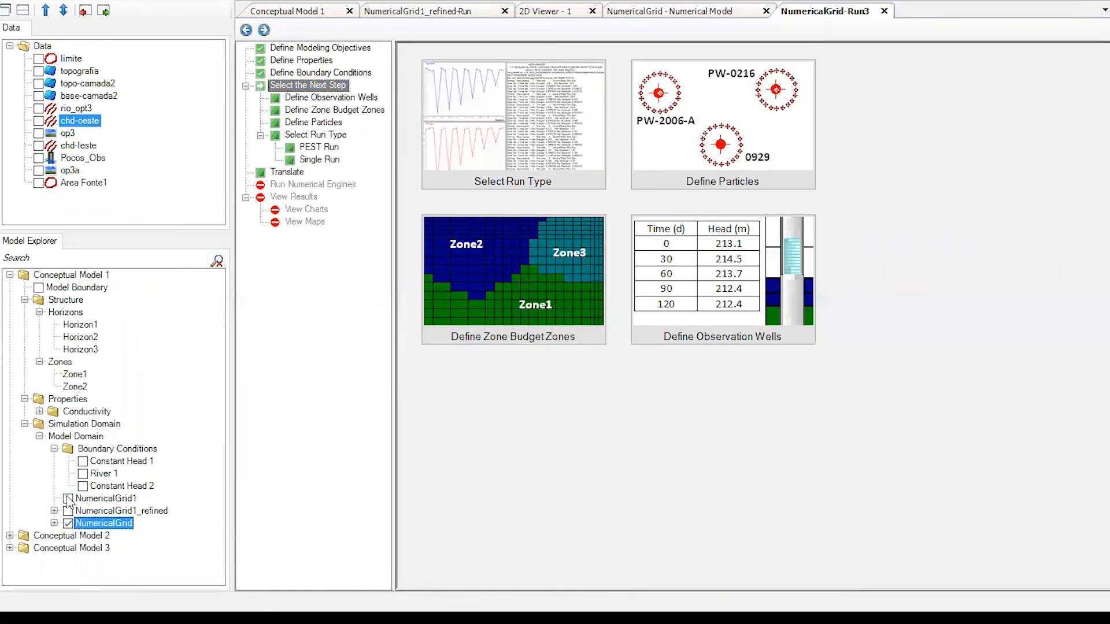
click(68, 498)
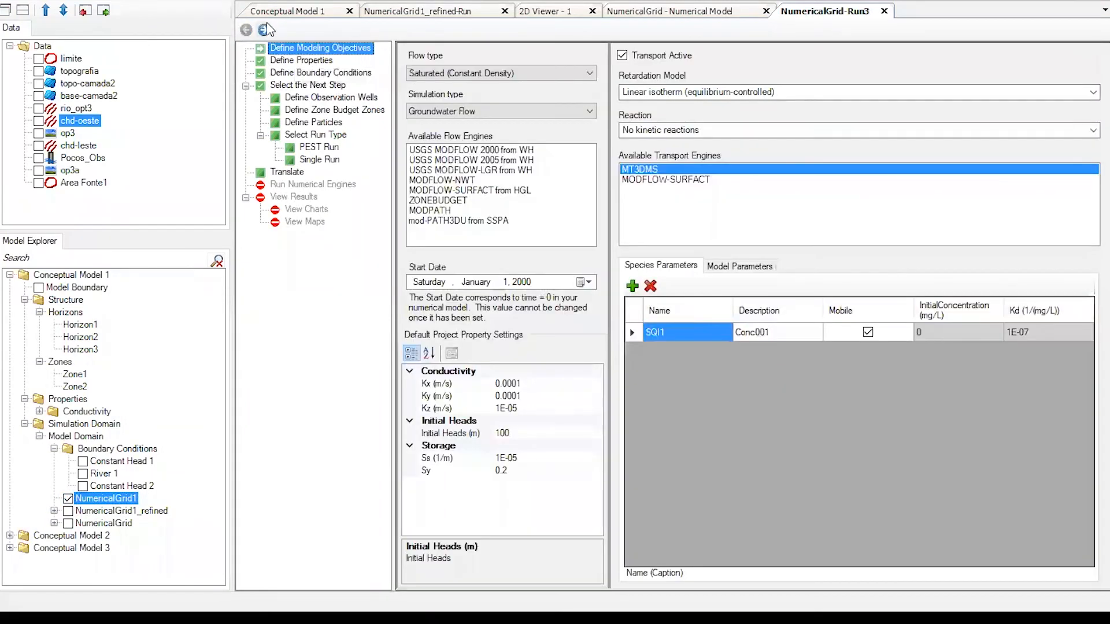
click(267, 62)
click(53, 511)
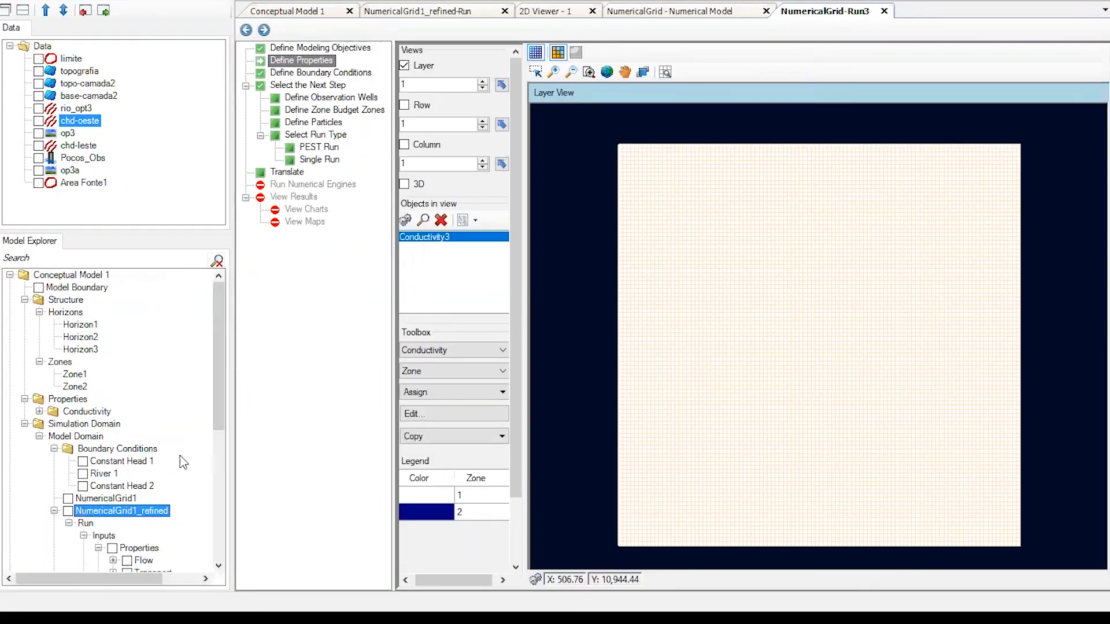
- Open the run of NumericalGrid1_refined and go to its Single Run engine settings
scroll(65, 370, down, 4)
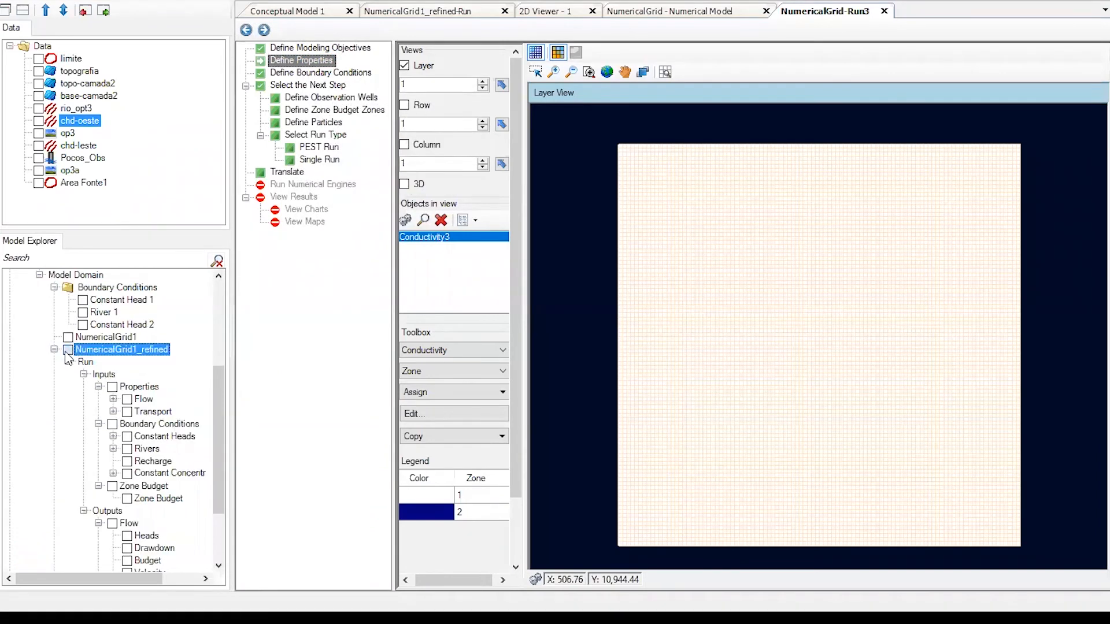
click(67, 349)
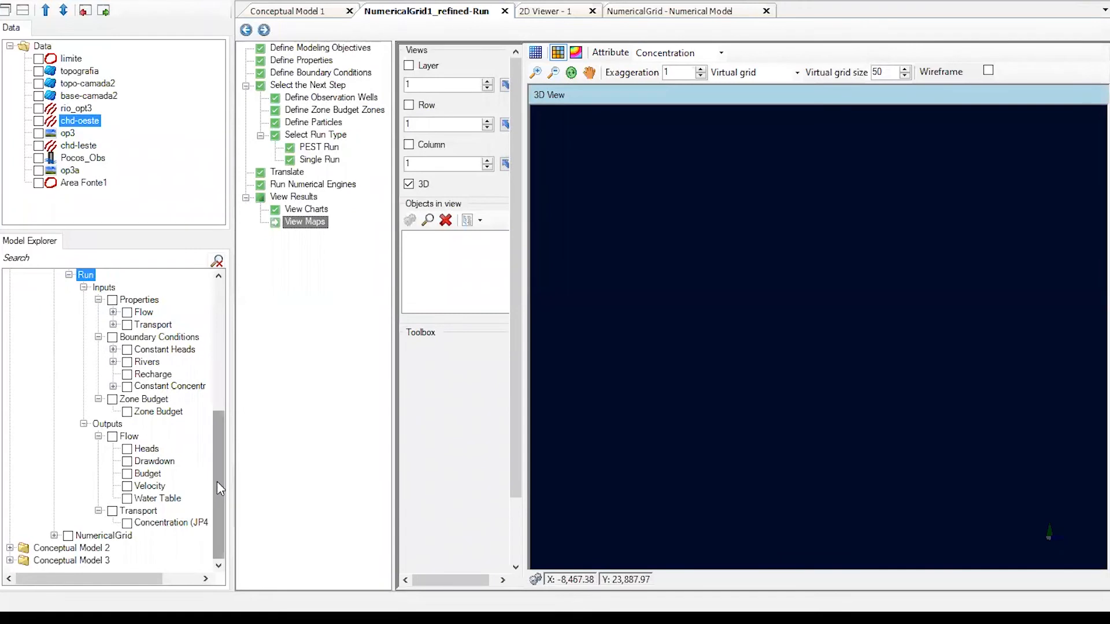
scroll(216, 481, up, 3)
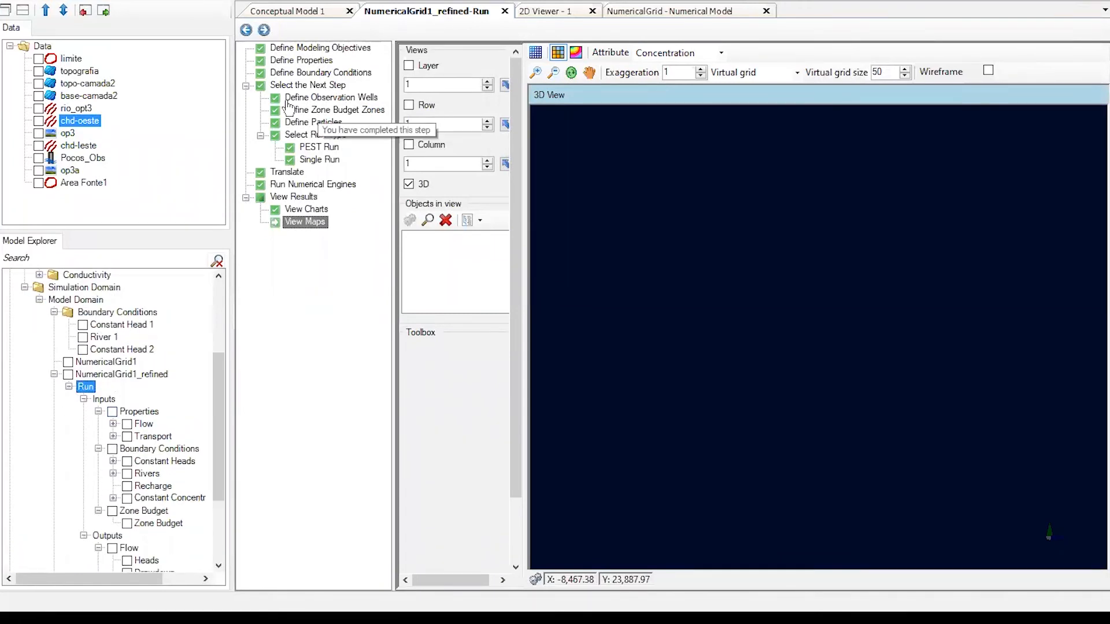
click(314, 160)
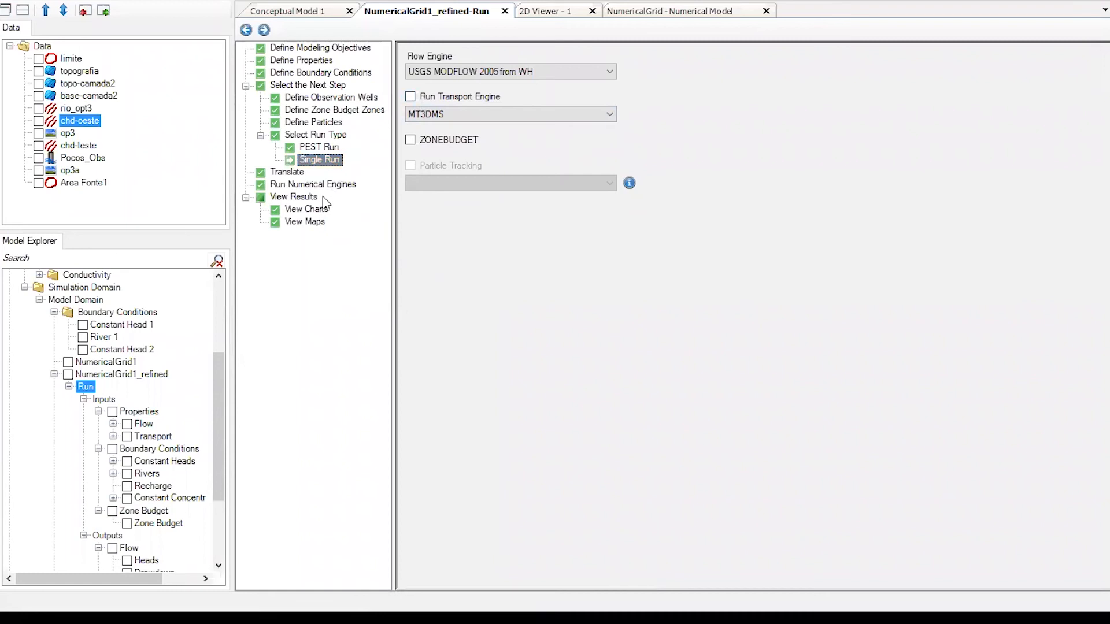
- Translate the refined grid's run into MODFLOW-2005 input files and run the numerical engine
click(263, 30)
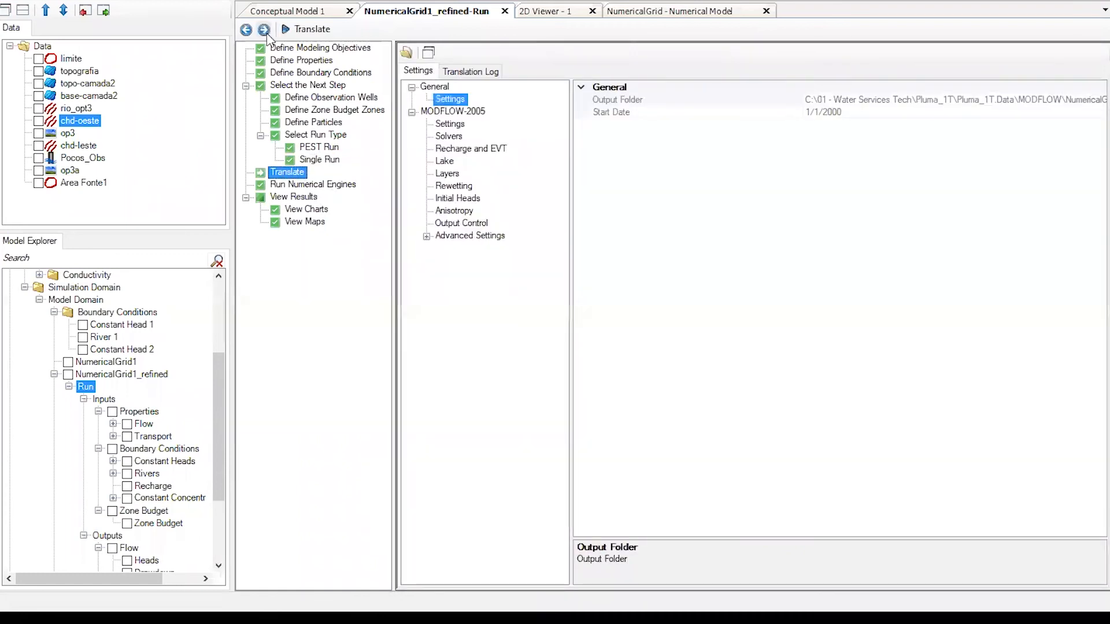
click(315, 32)
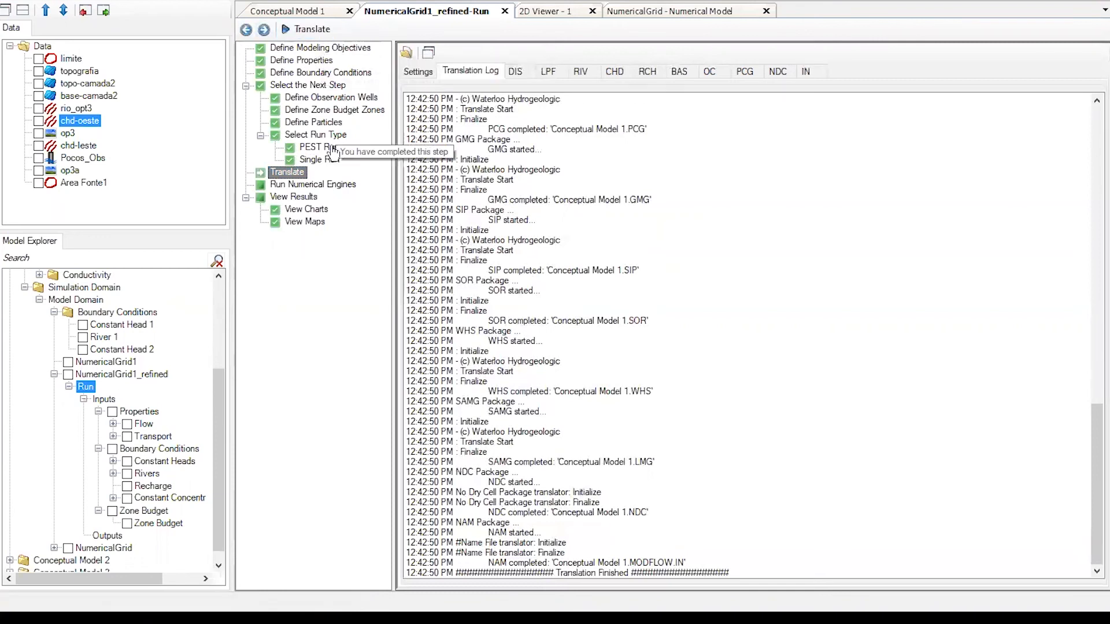
click(263, 29)
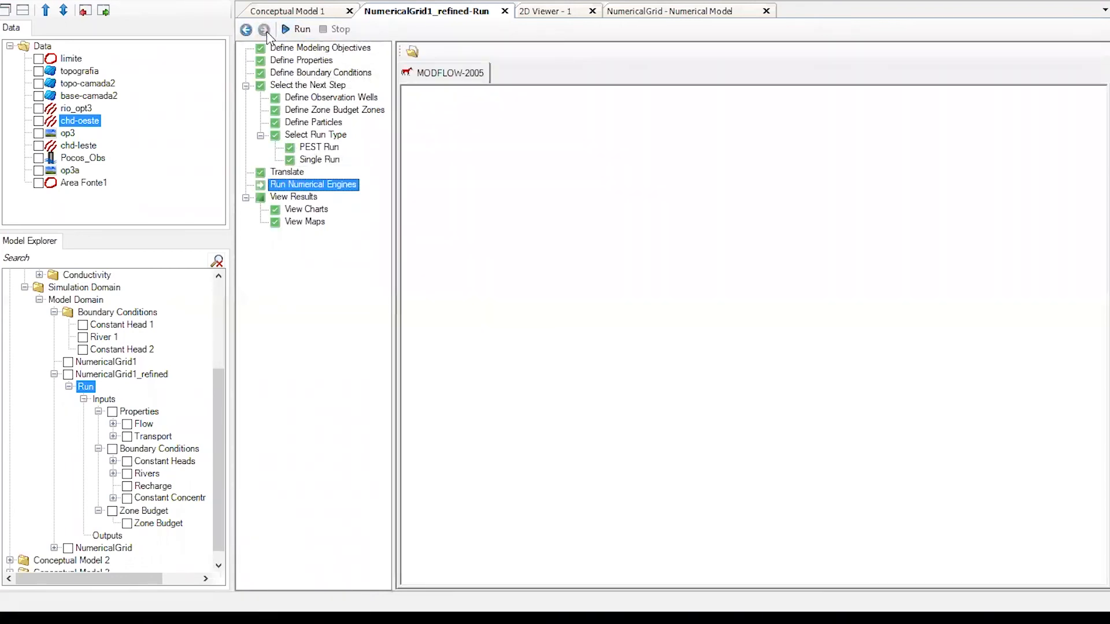
click(301, 31)
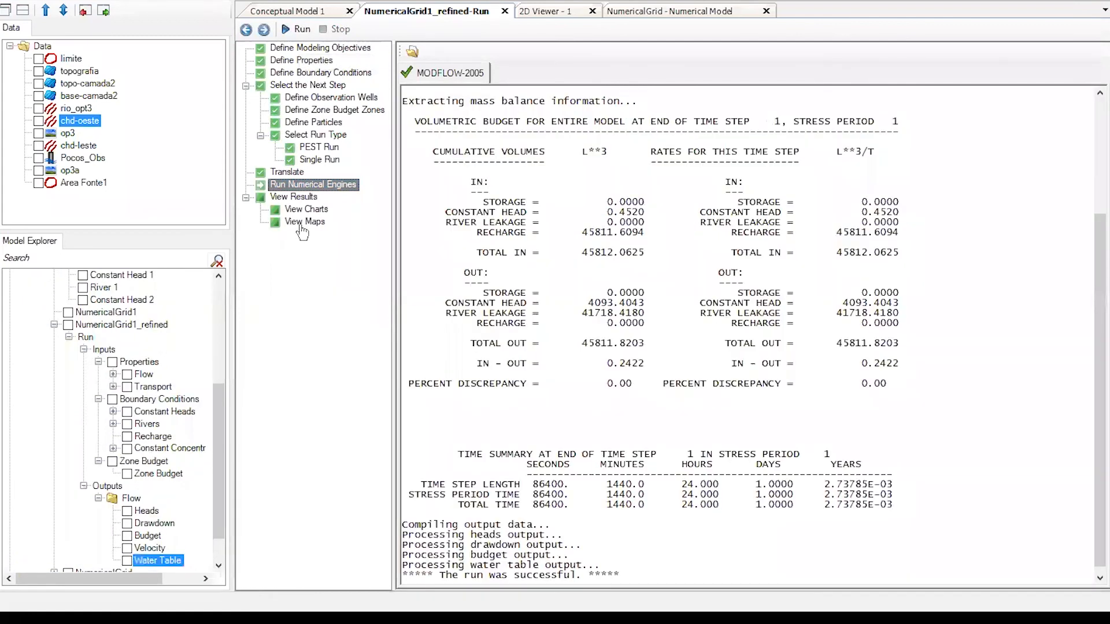
- Display the Heads map, set its color map slice type to Layer without the virtual grid, and apply its style settings
click(302, 223)
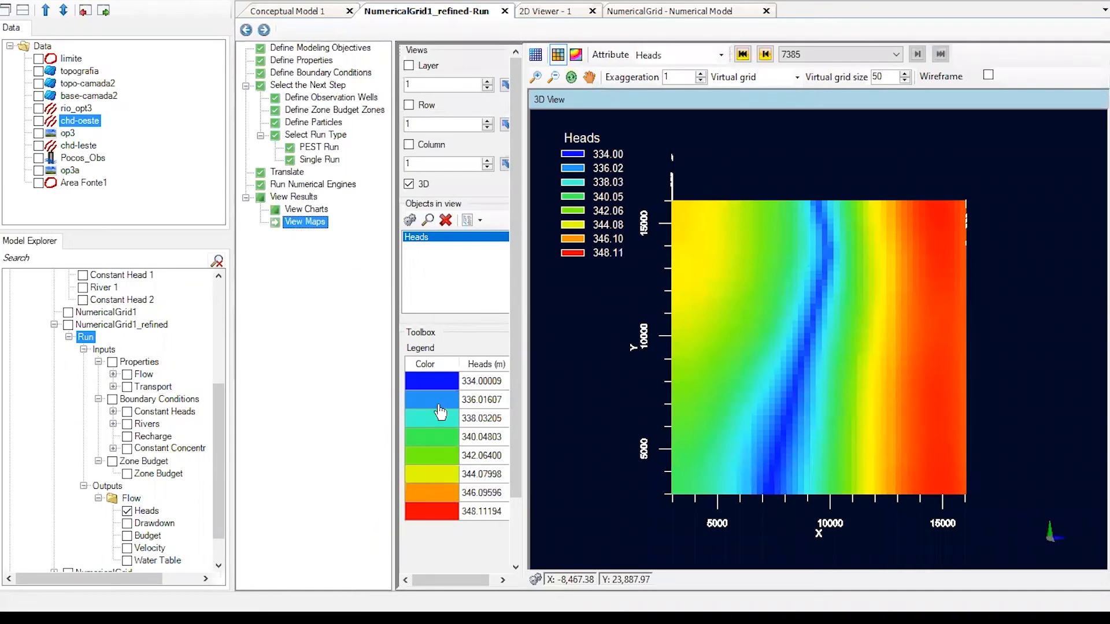
scroll(220, 472, down, 1)
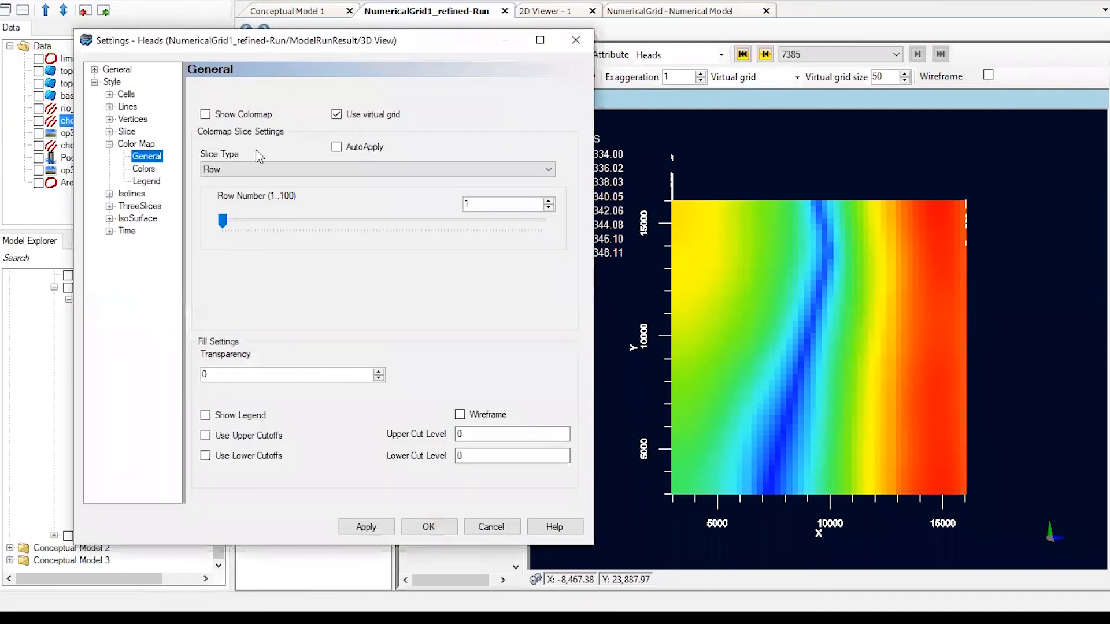
click(336, 114)
click(370, 169)
click(311, 188)
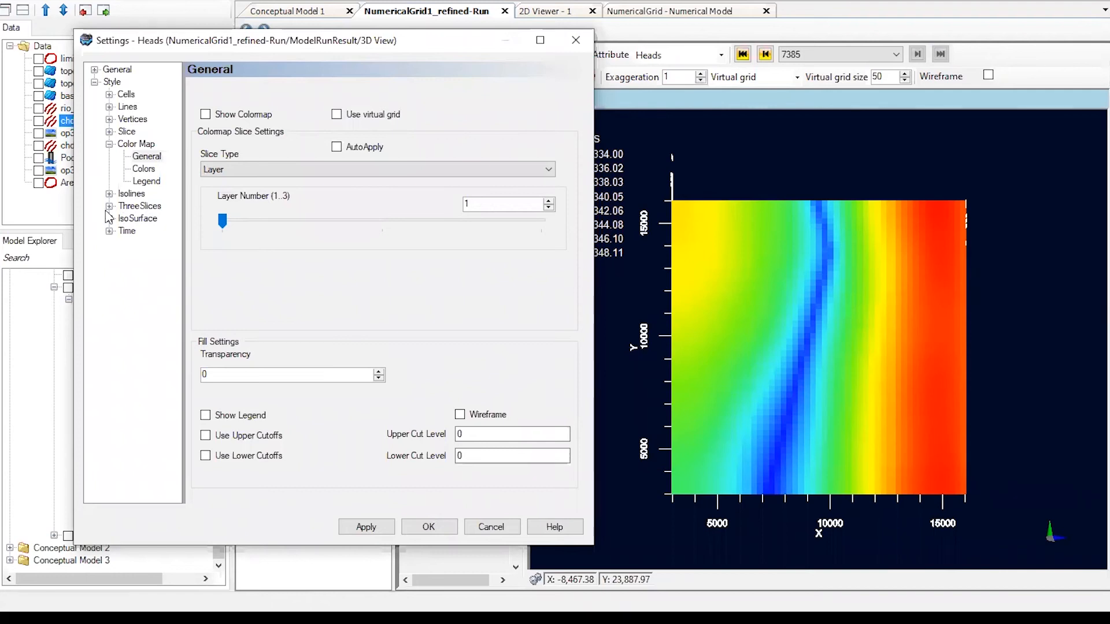
click(109, 193)
click(144, 181)
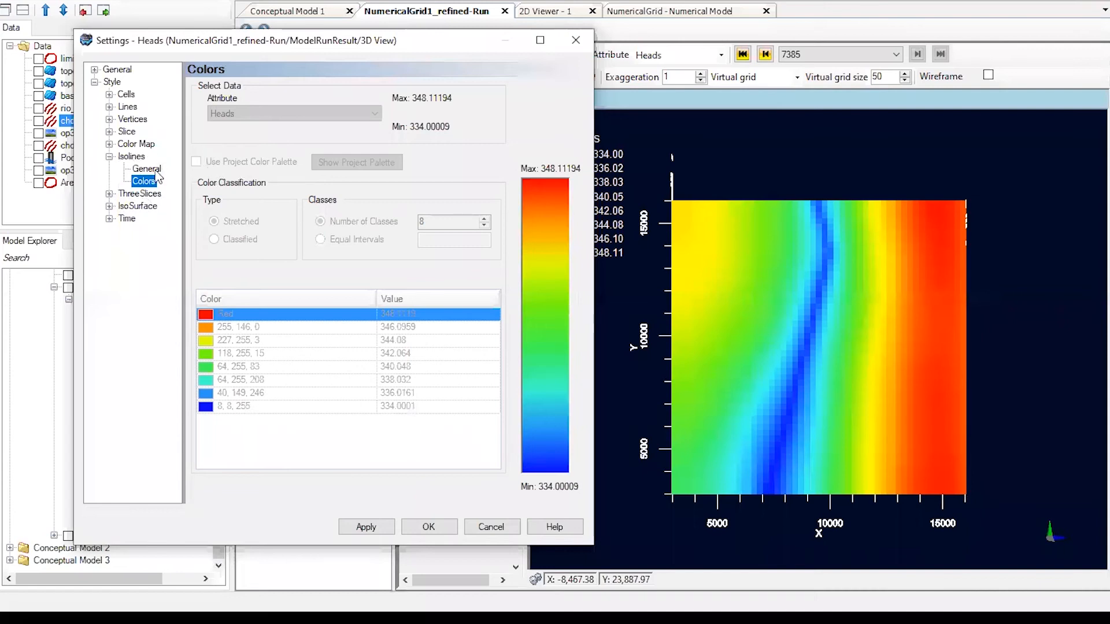
click(369, 527)
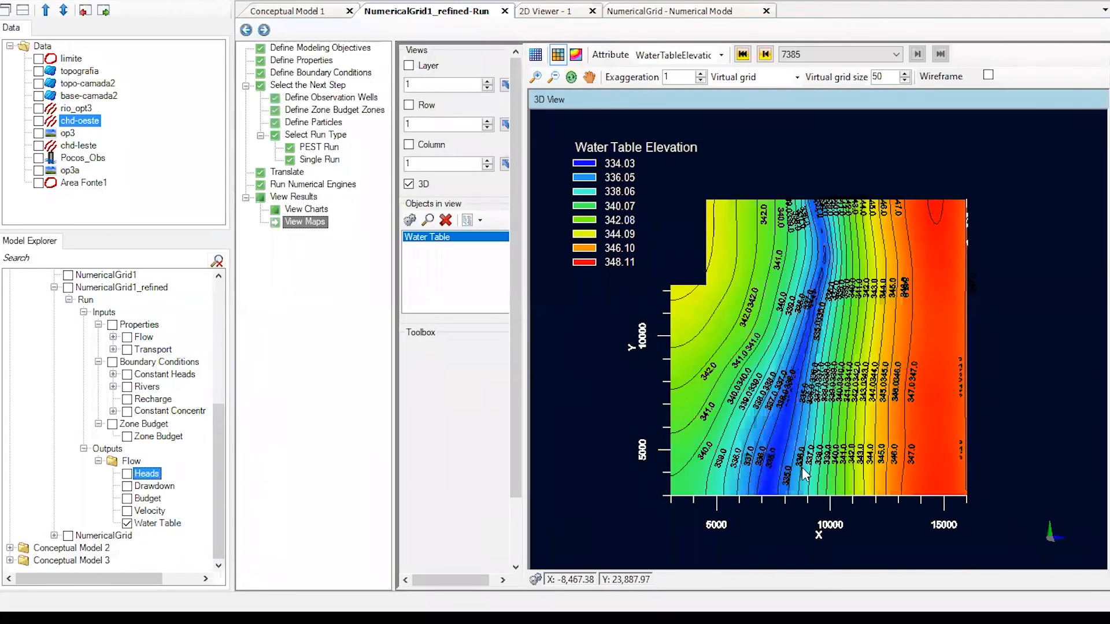
- Hide the Water Table output and enable the MT3DMS transport engine in the Single Run settings
drag(804, 469, 764, 456)
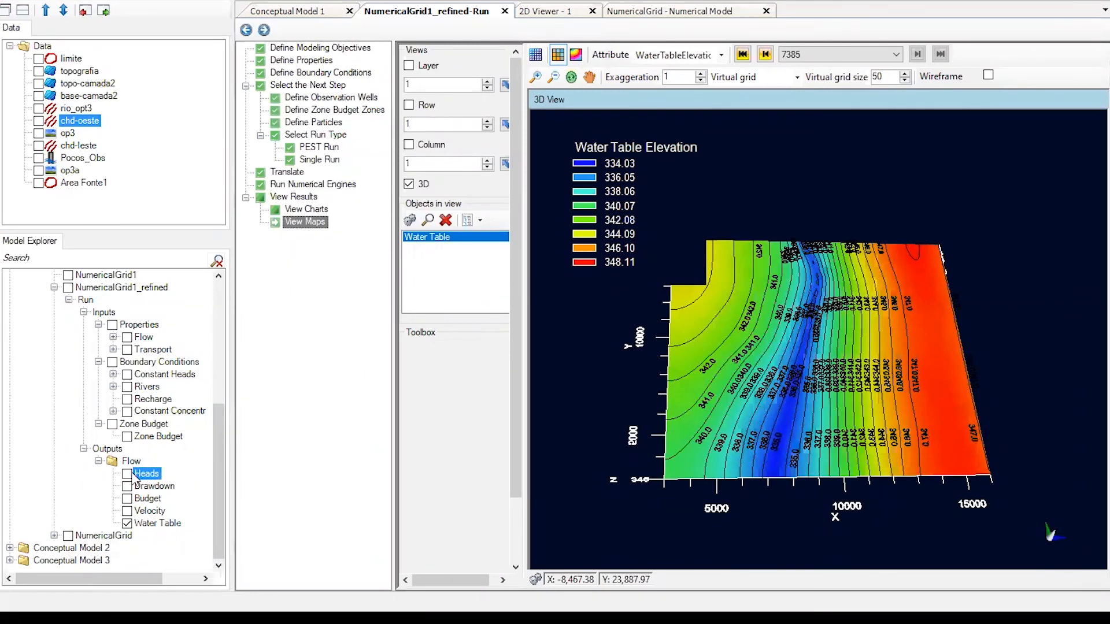
click(127, 523)
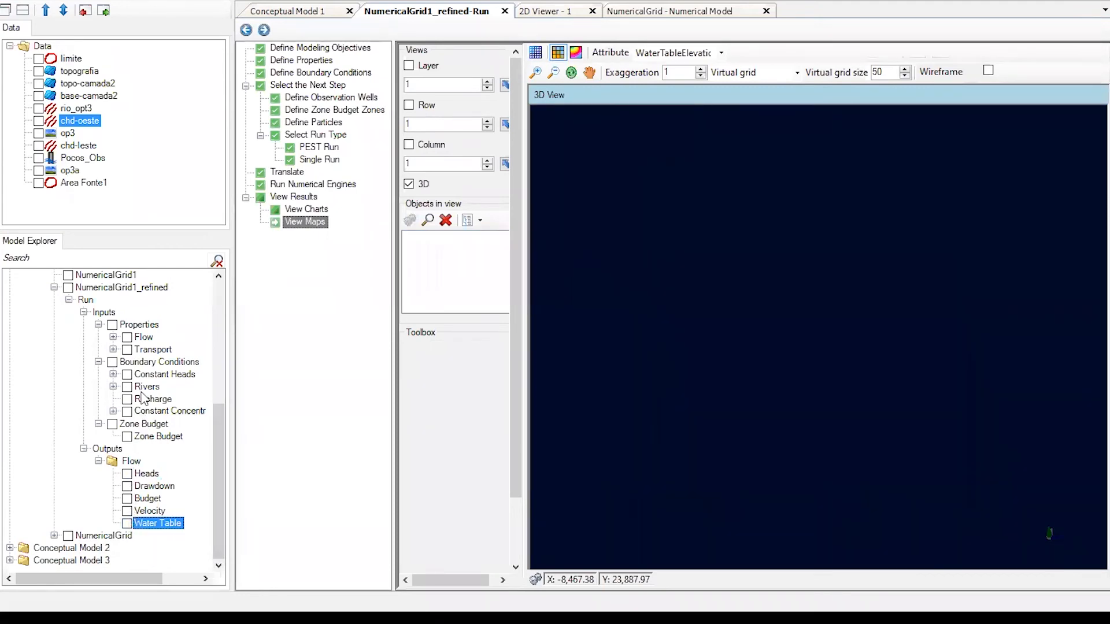
click(296, 185)
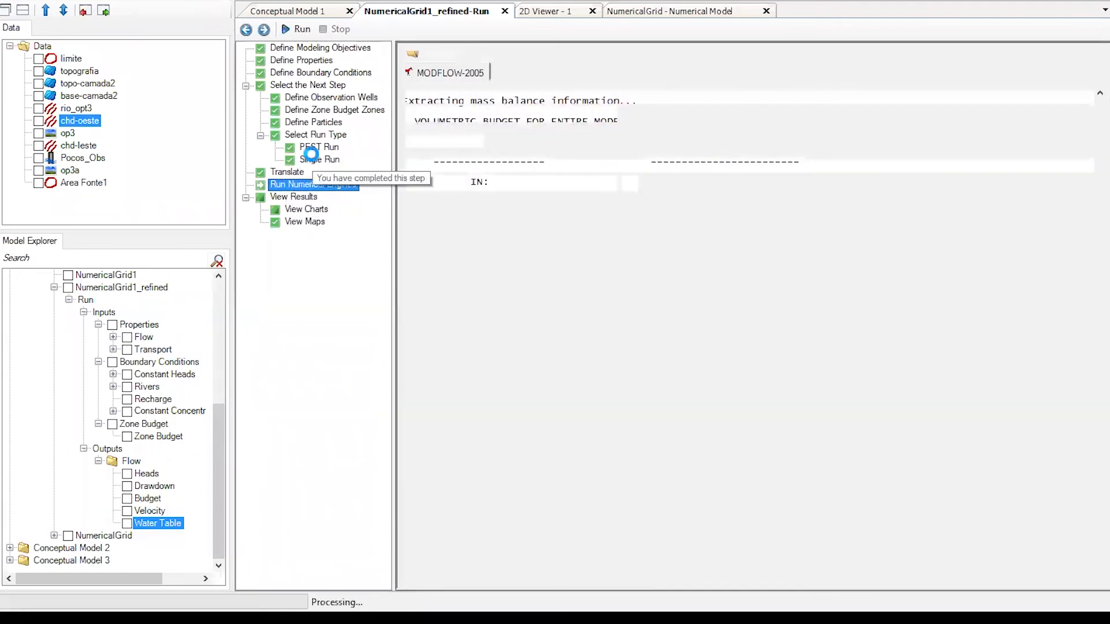
click(315, 158)
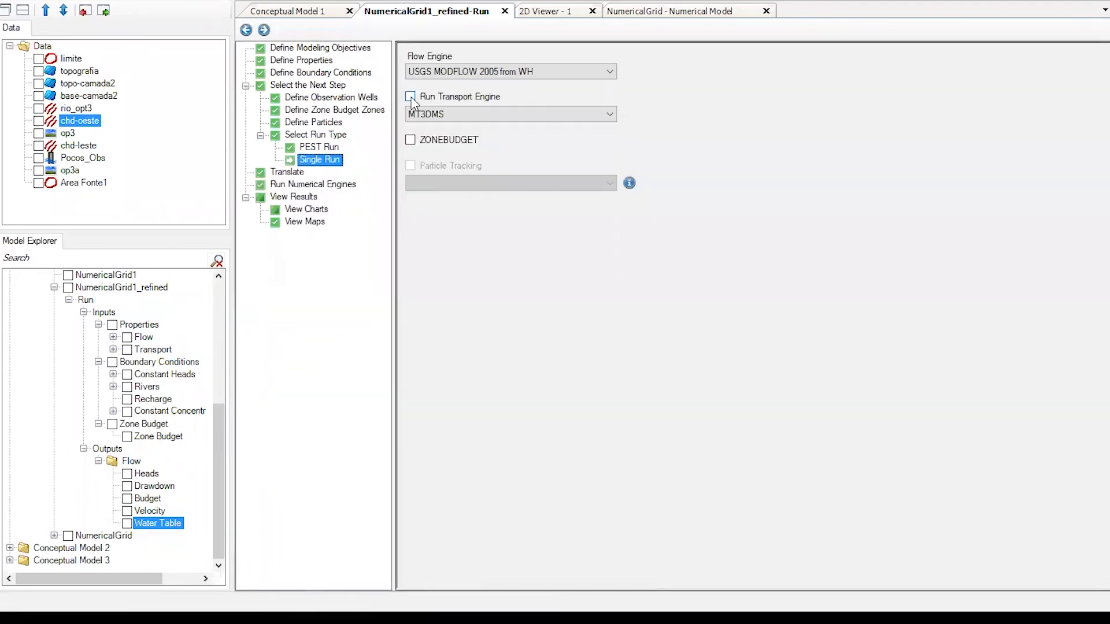
click(334, 191)
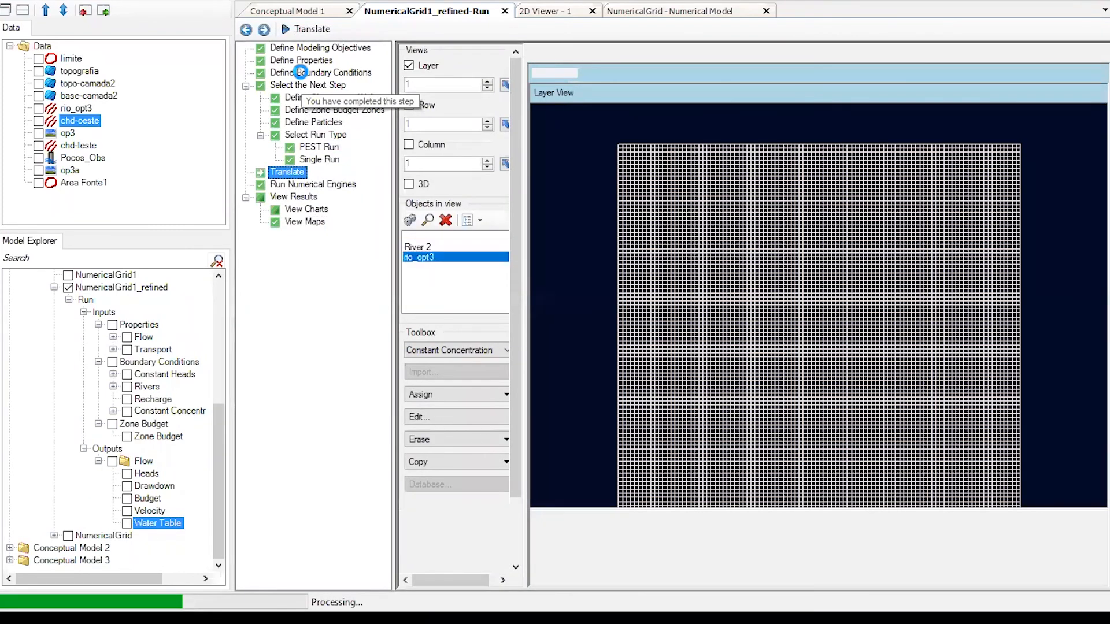
- Examine the Constant Concentration 1 source area over the refined grid among the run's boundary conditions
click(300, 72)
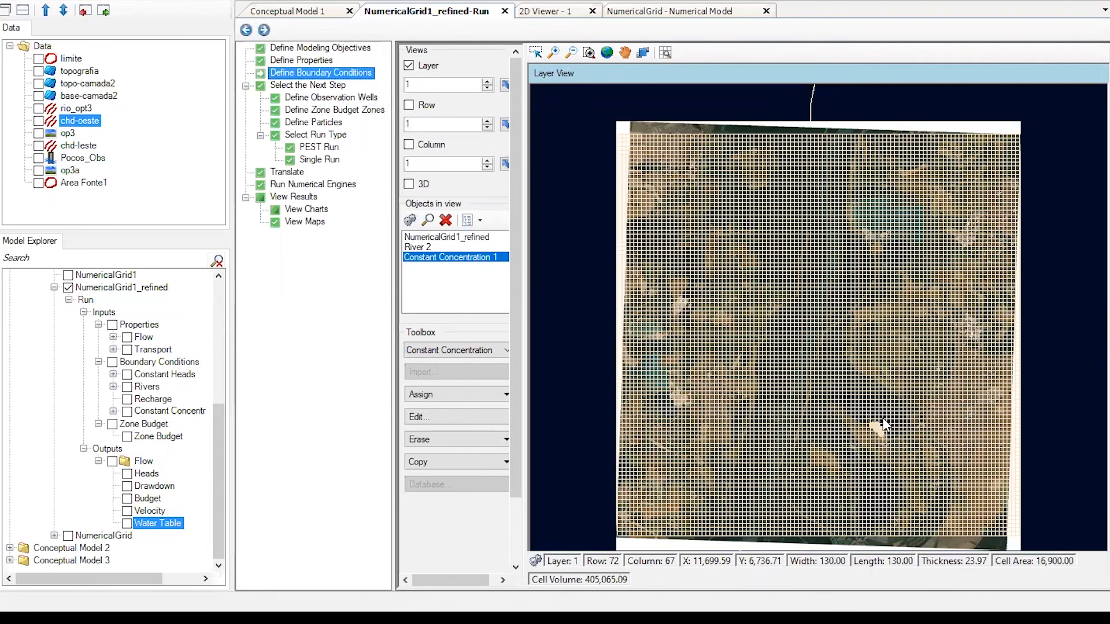
click(457, 418)
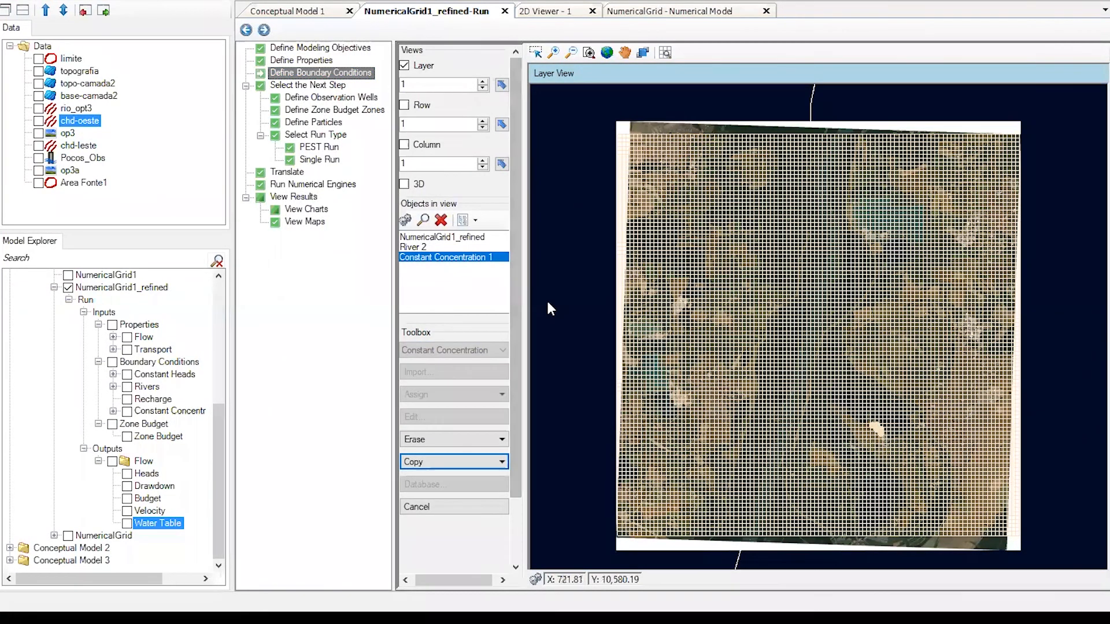
scroll(880, 441, up, 4)
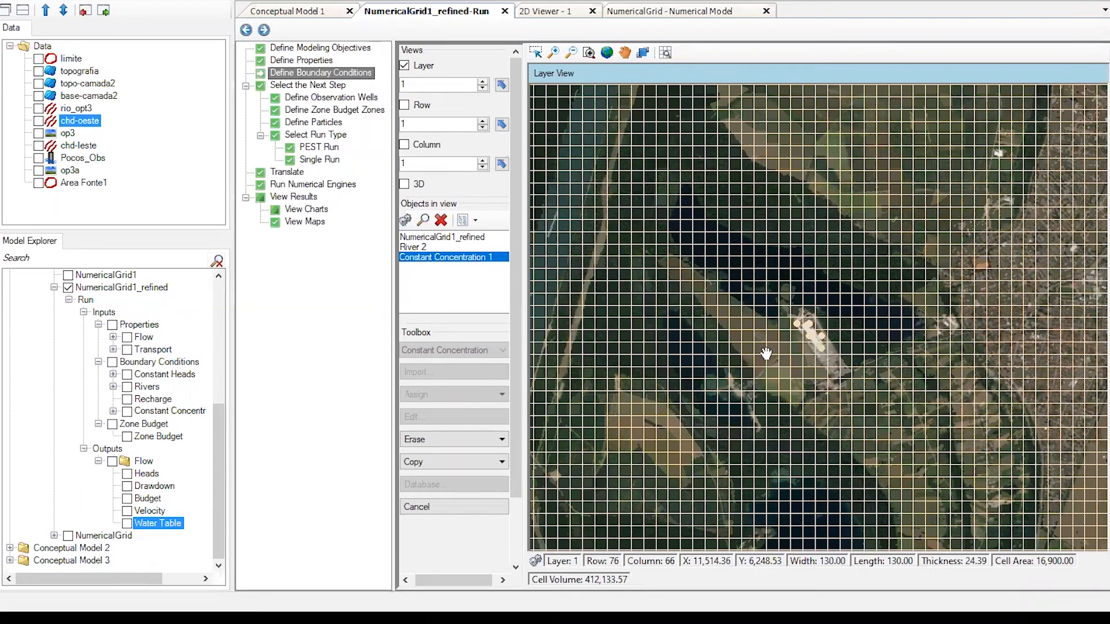
scroll(658, 191, down, 4)
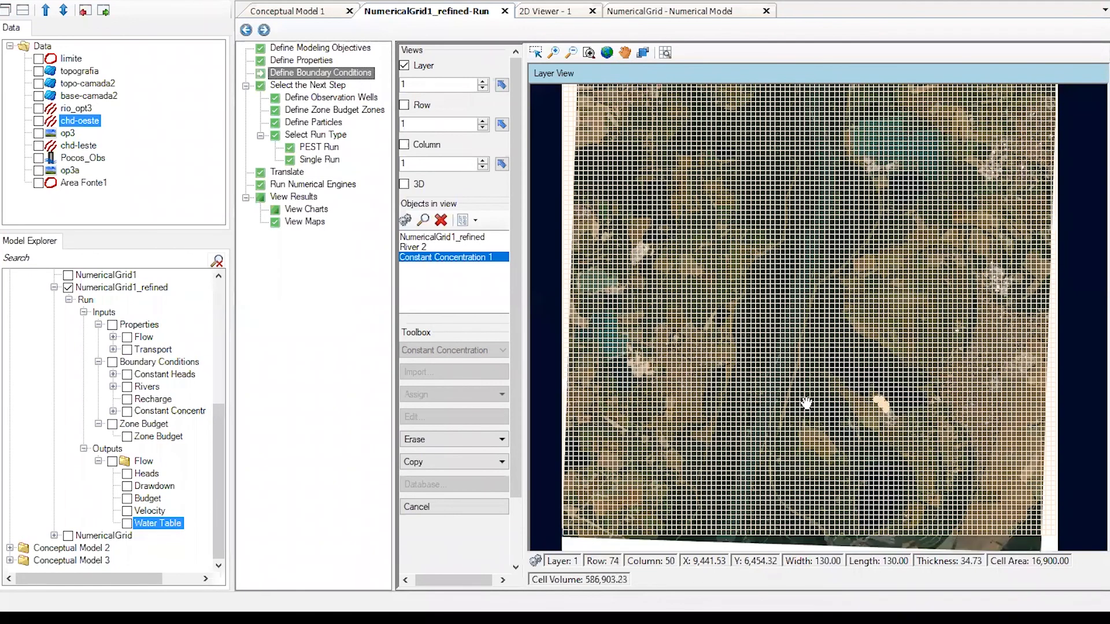
- Return to the Single Run settings with transport enabled and translate the model into engine input files
click(312, 157)
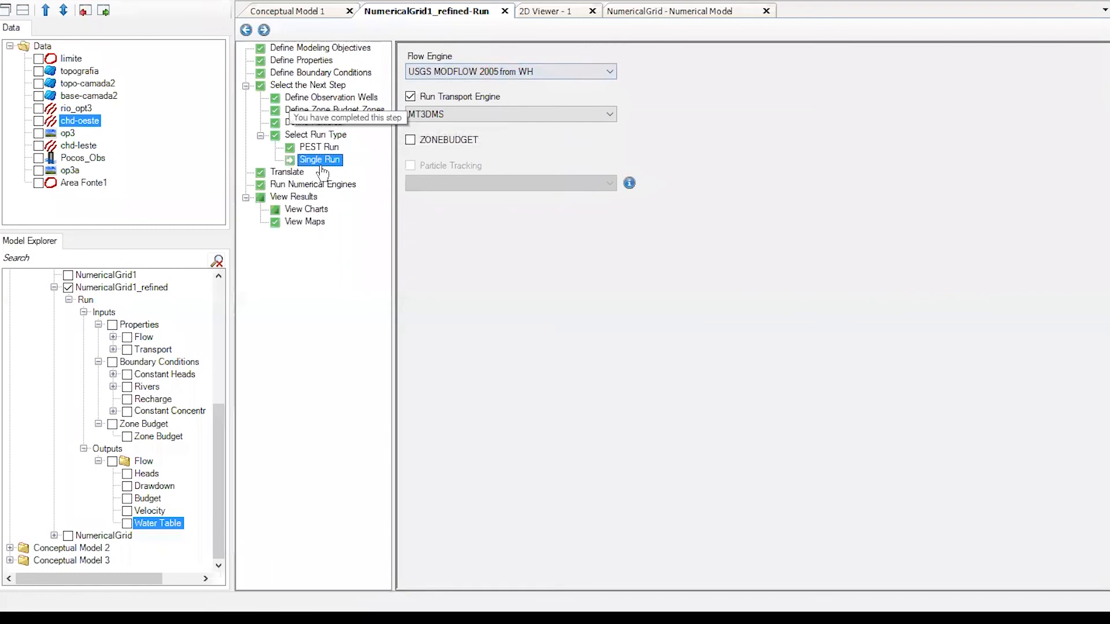
click(264, 30)
click(304, 29)
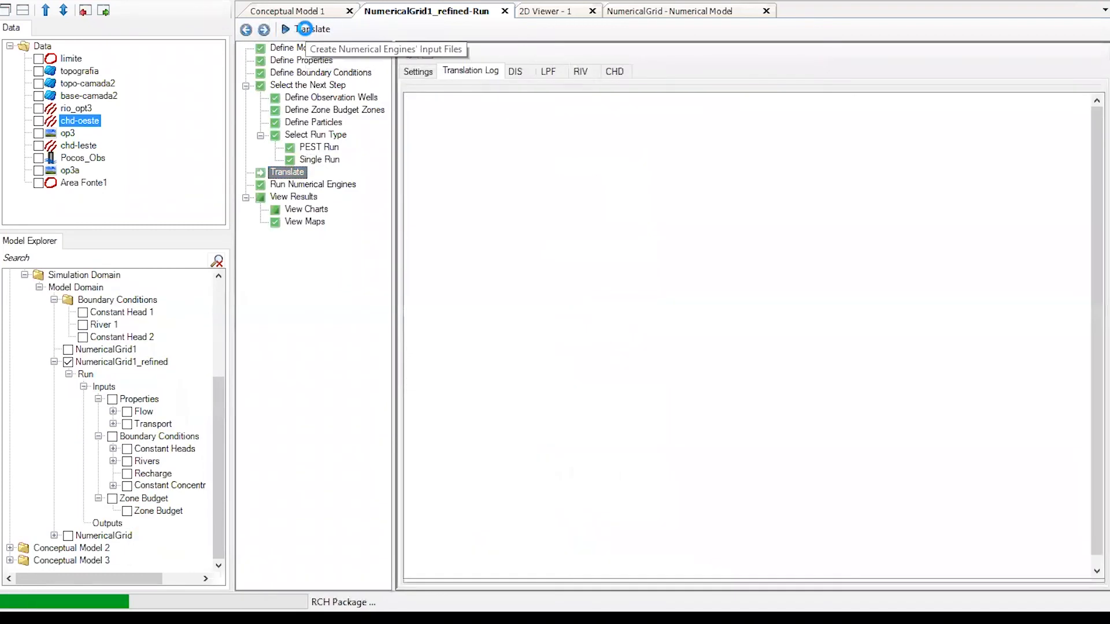
- Review the MT3DMS General, Solution Method and Output Control translation settings
click(449, 261)
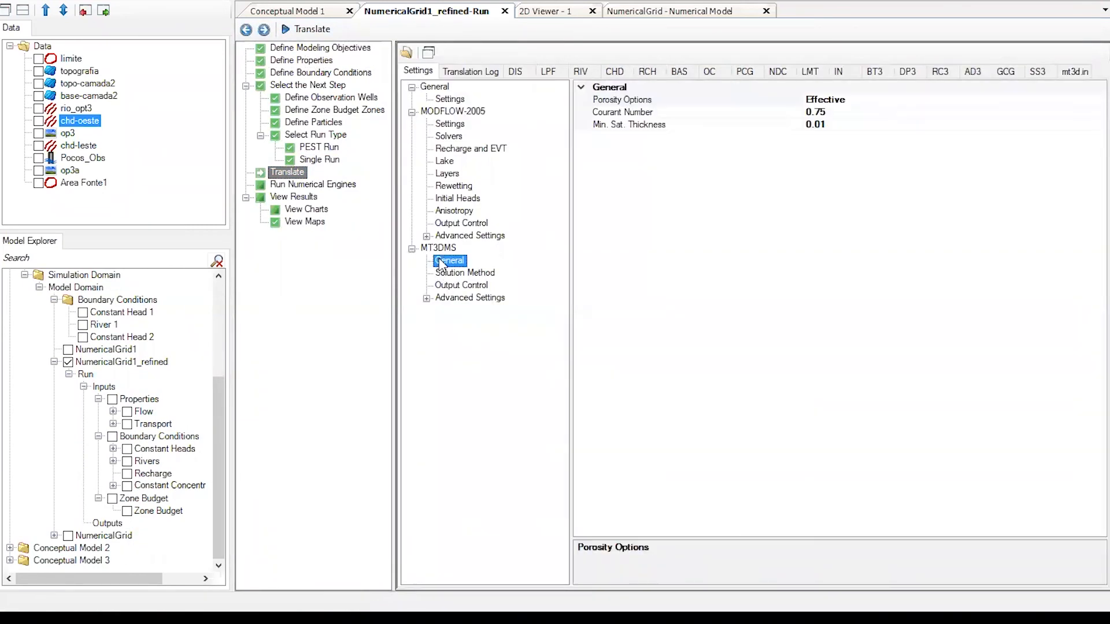
click(465, 273)
click(460, 285)
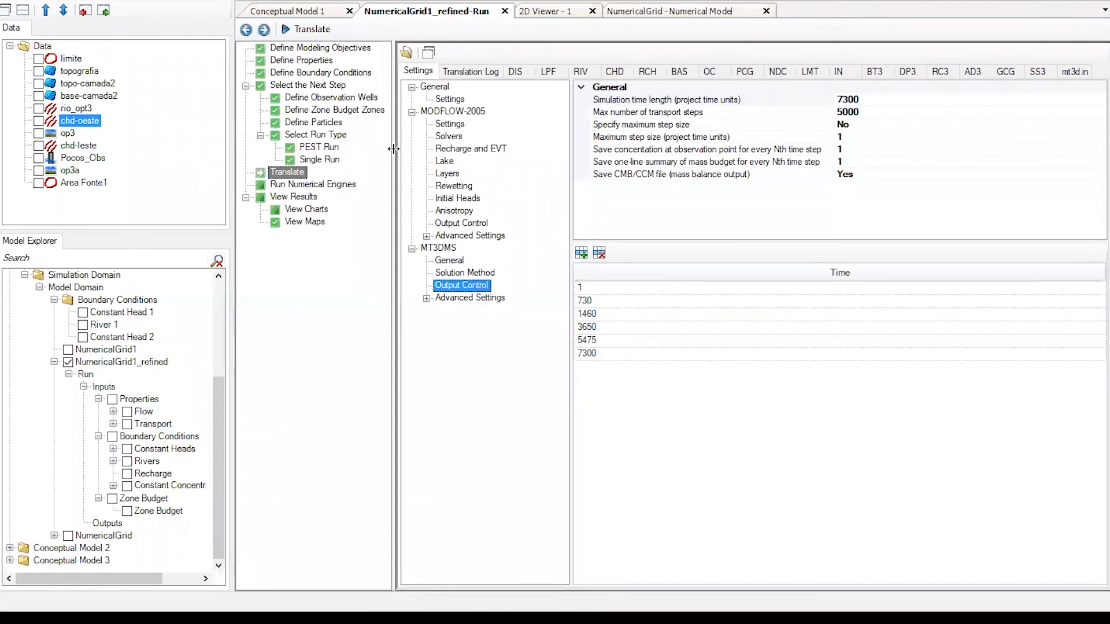
- Run the MODFLOW-2005 and MT3DMS engines and open the result maps
click(264, 30)
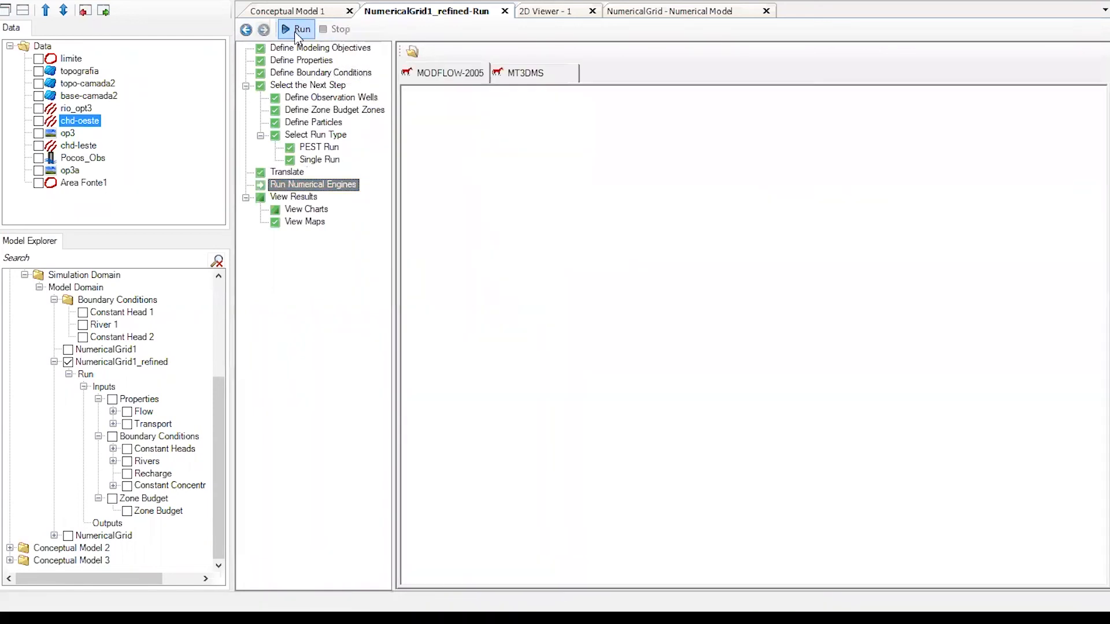
click(298, 31)
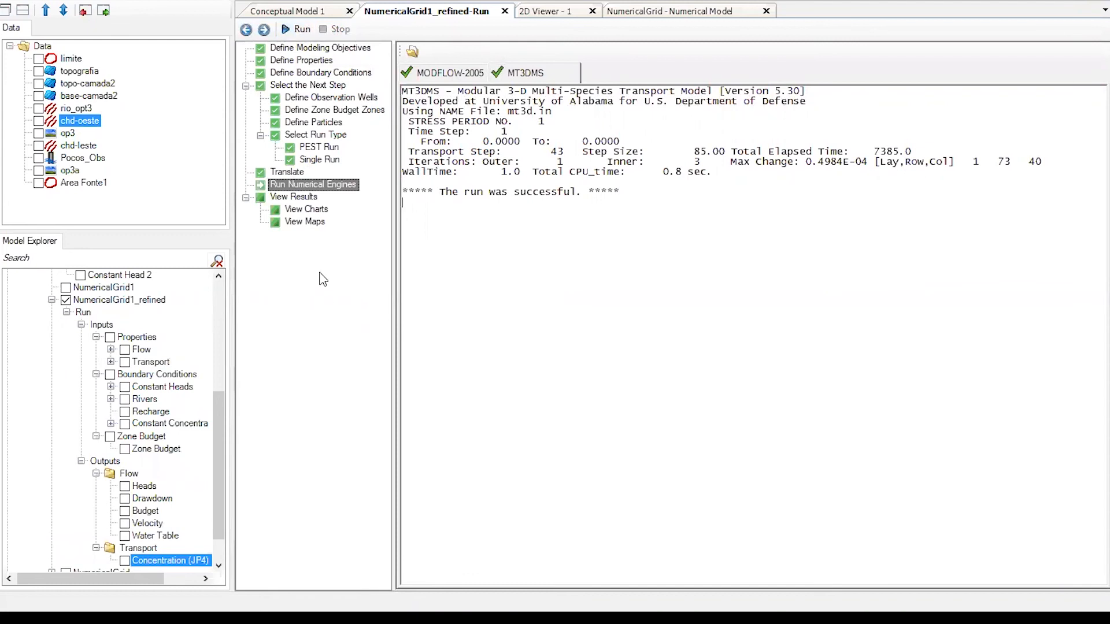
click(299, 221)
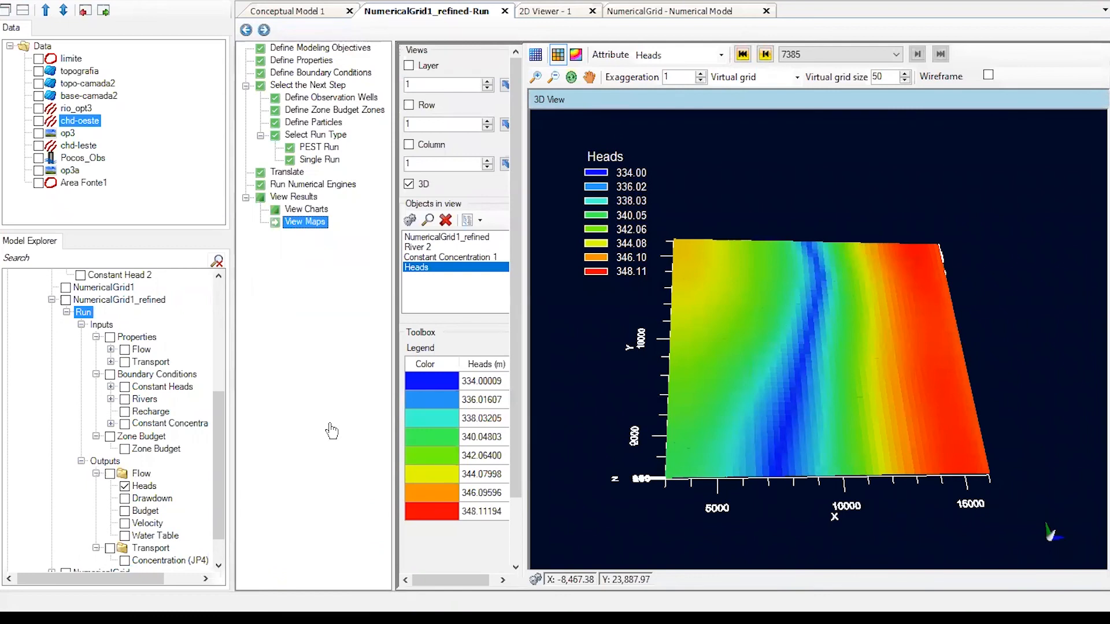
- Show the Concentration (JP4) output in the 3D view instead of Heads and inspect the plume from several angles
drag(789, 373, 715, 363)
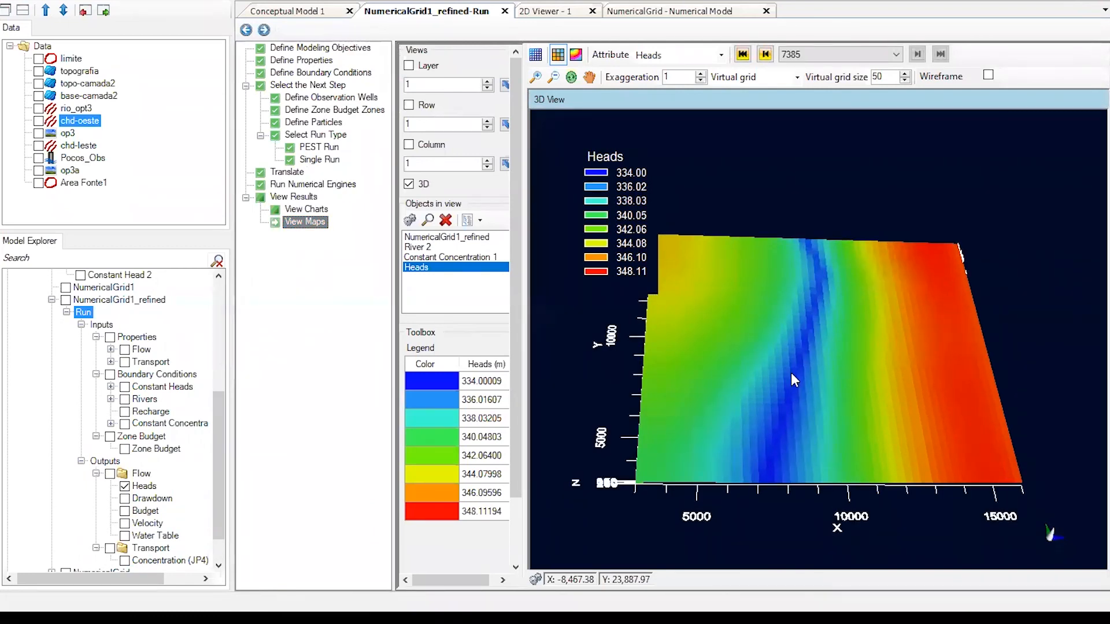
scroll(87, 478, down, 1)
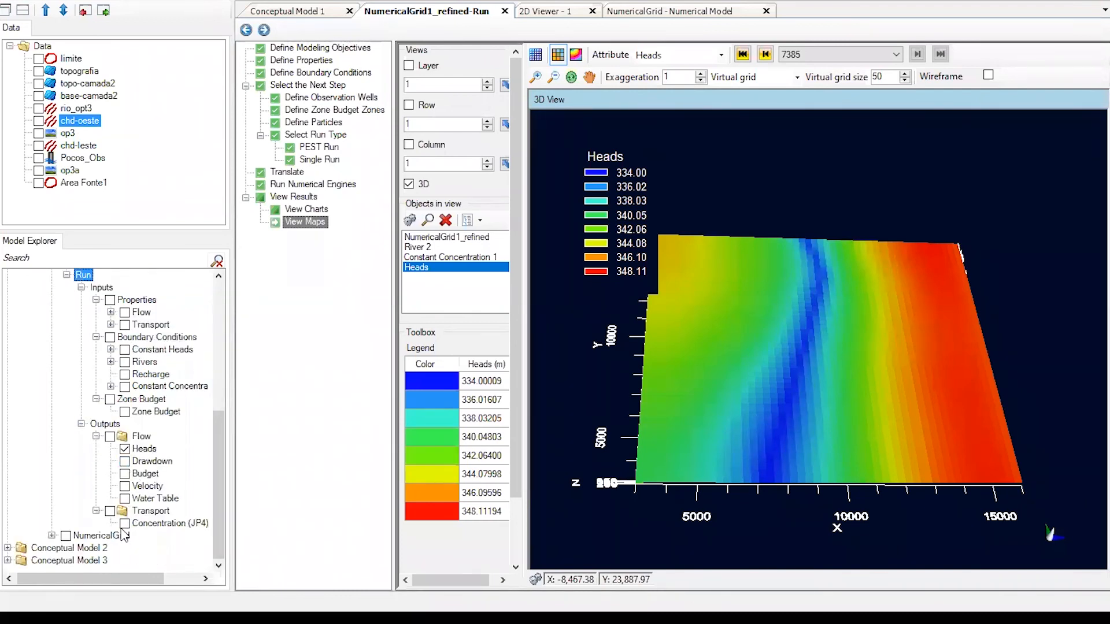
click(124, 523)
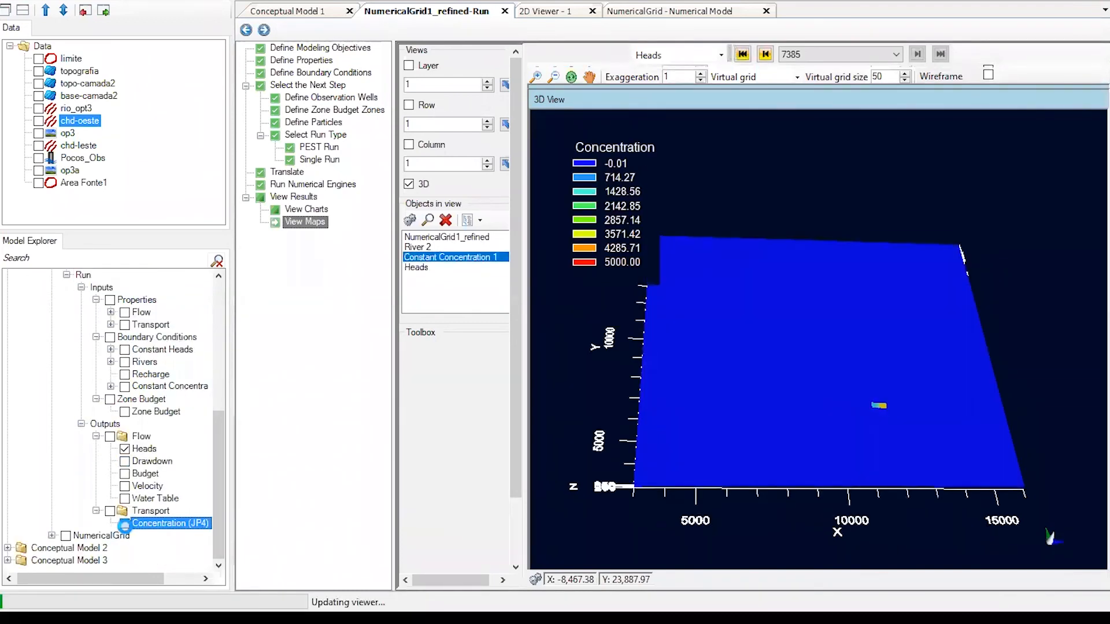
click(124, 449)
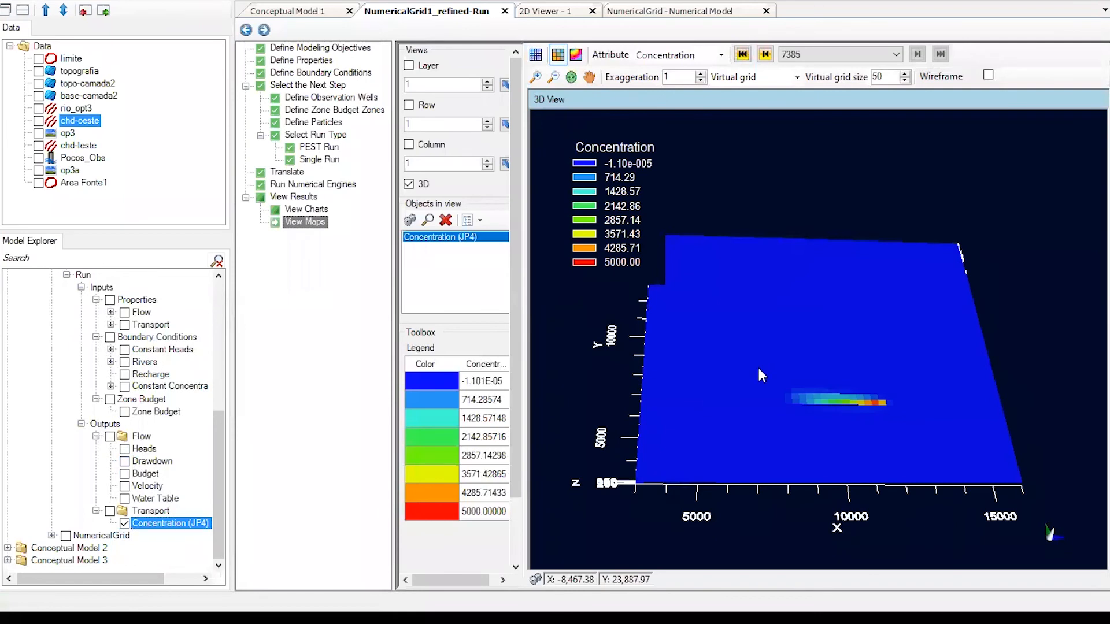
drag(757, 365, 897, 426)
drag(855, 457, 819, 422)
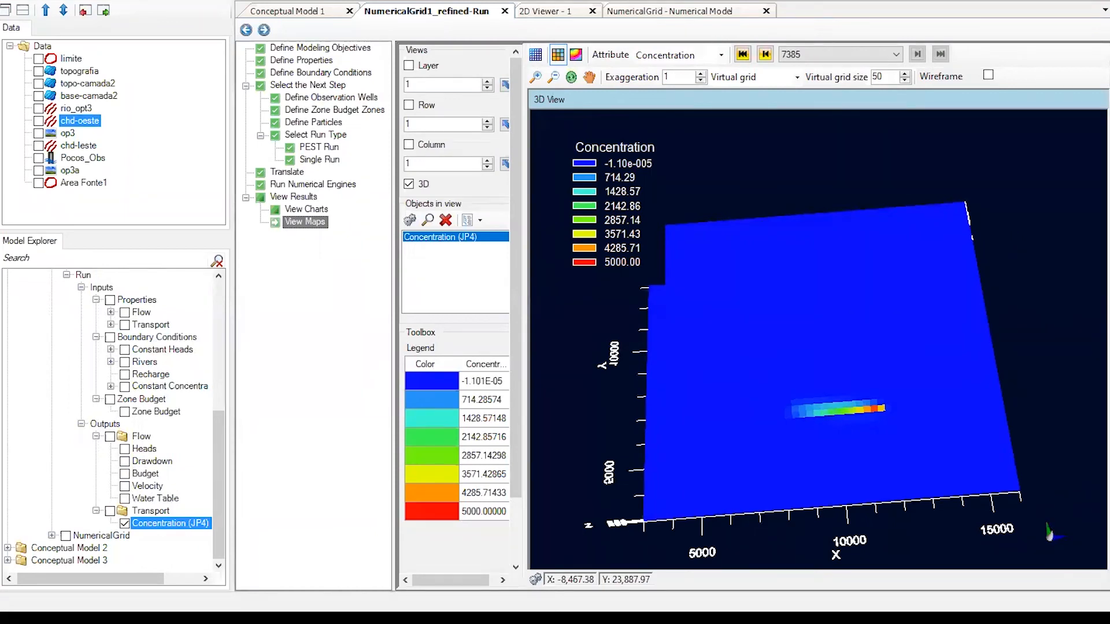
- Show the color map of Concentration (JP4) as a Layer slice on layer 1 without the virtual grid
double_click(184, 523)
click(58, 148)
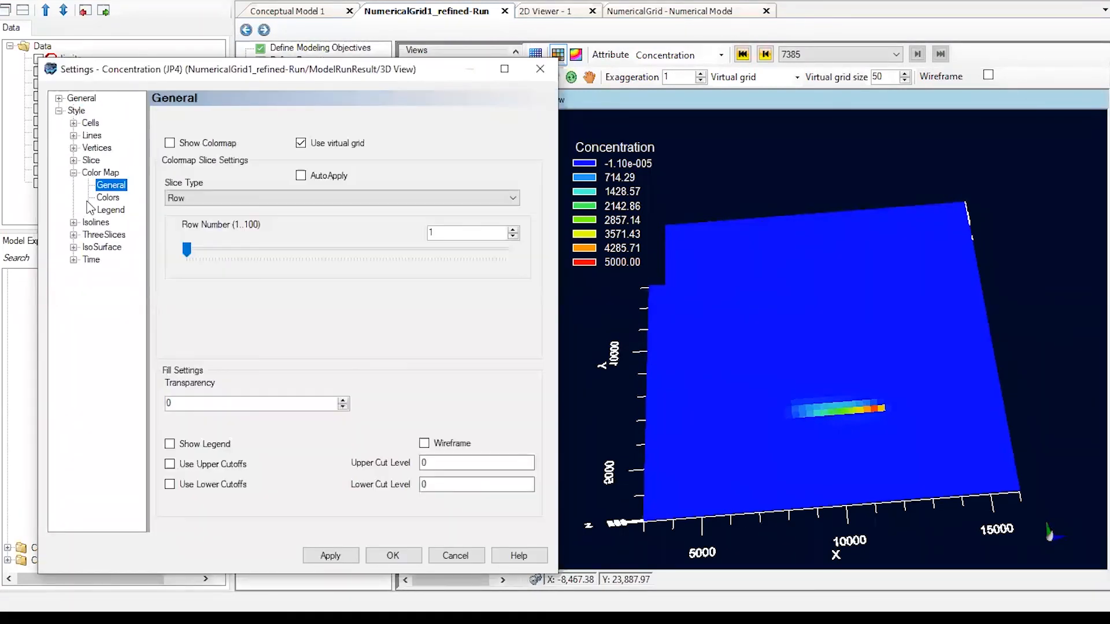
click(301, 143)
click(300, 144)
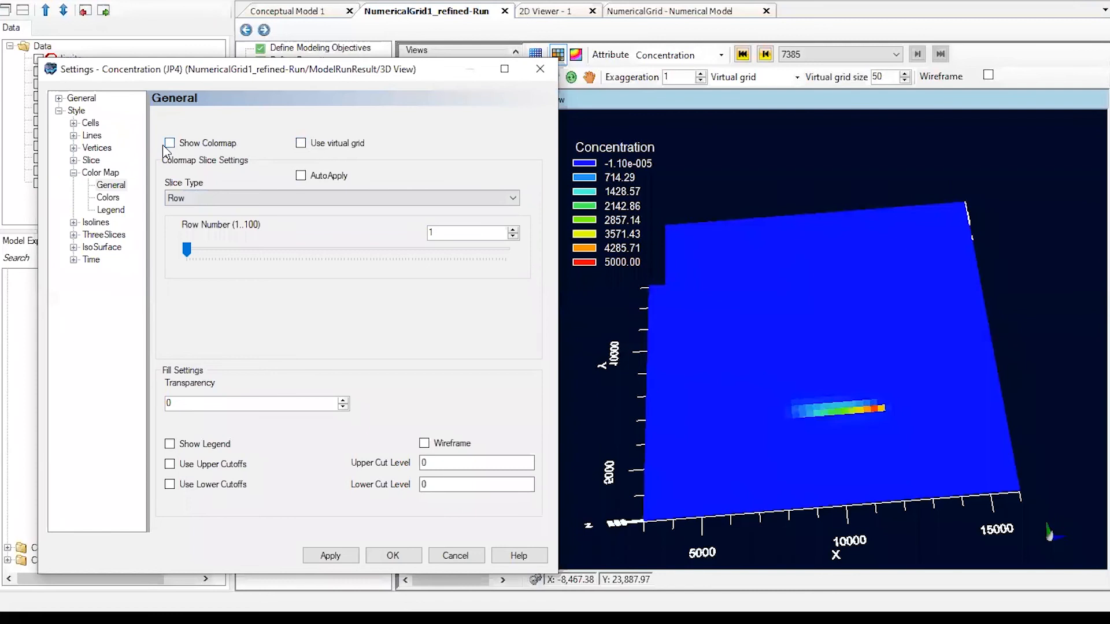
click(170, 144)
click(329, 555)
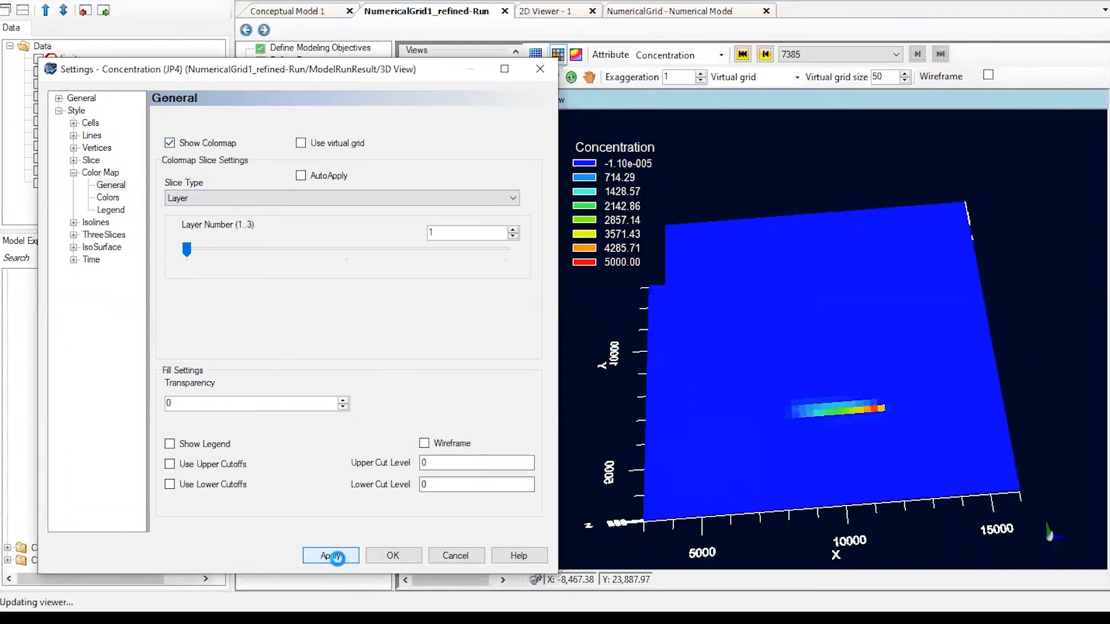
- Turn off the virtual grid for the Cells and Slice styles of Concentration (JP4)
double_click(91, 124)
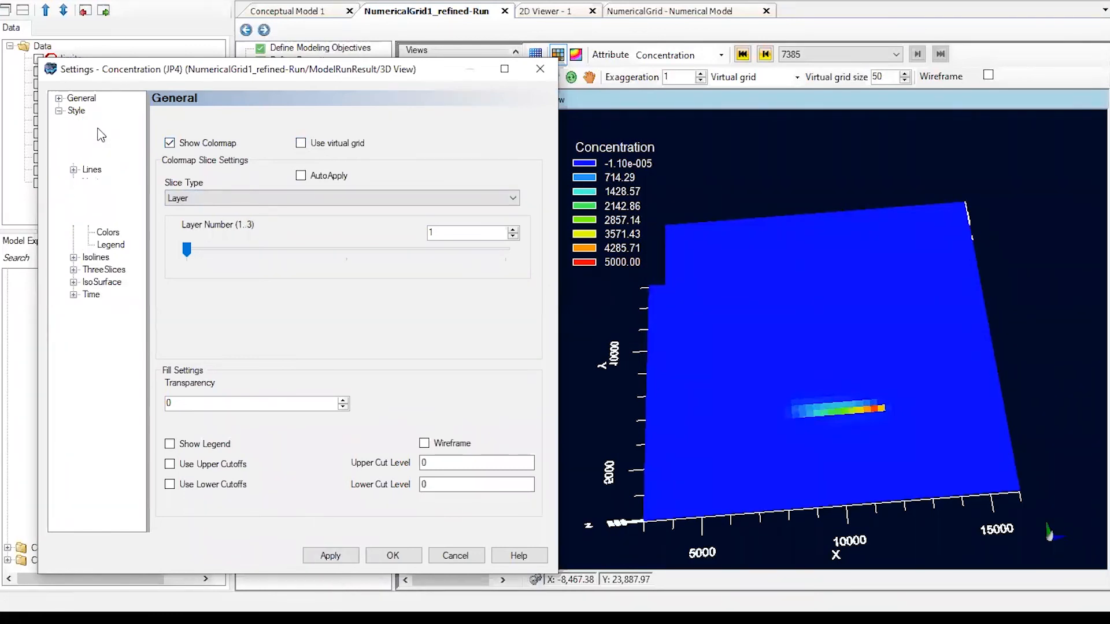
click(306, 166)
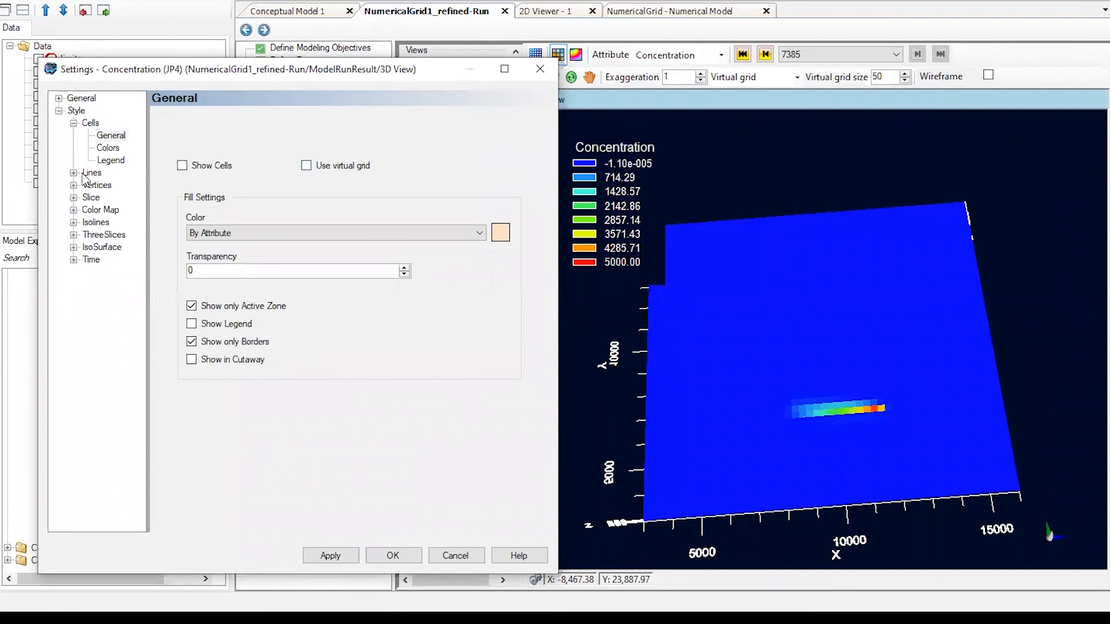
double_click(91, 172)
double_click(92, 172)
double_click(91, 185)
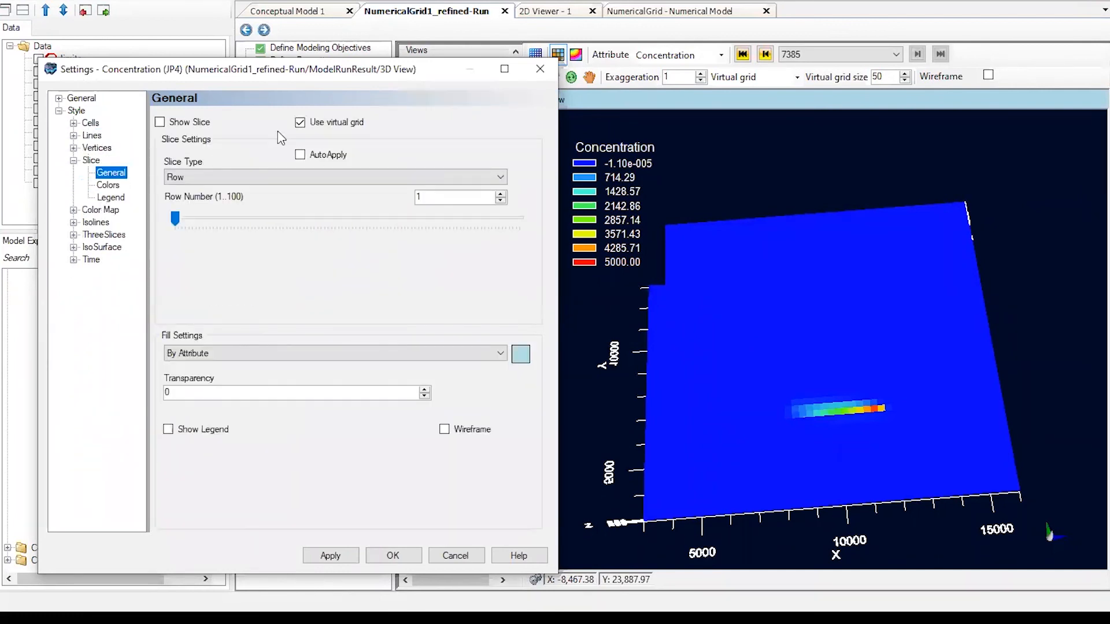
click(300, 122)
double_click(100, 210)
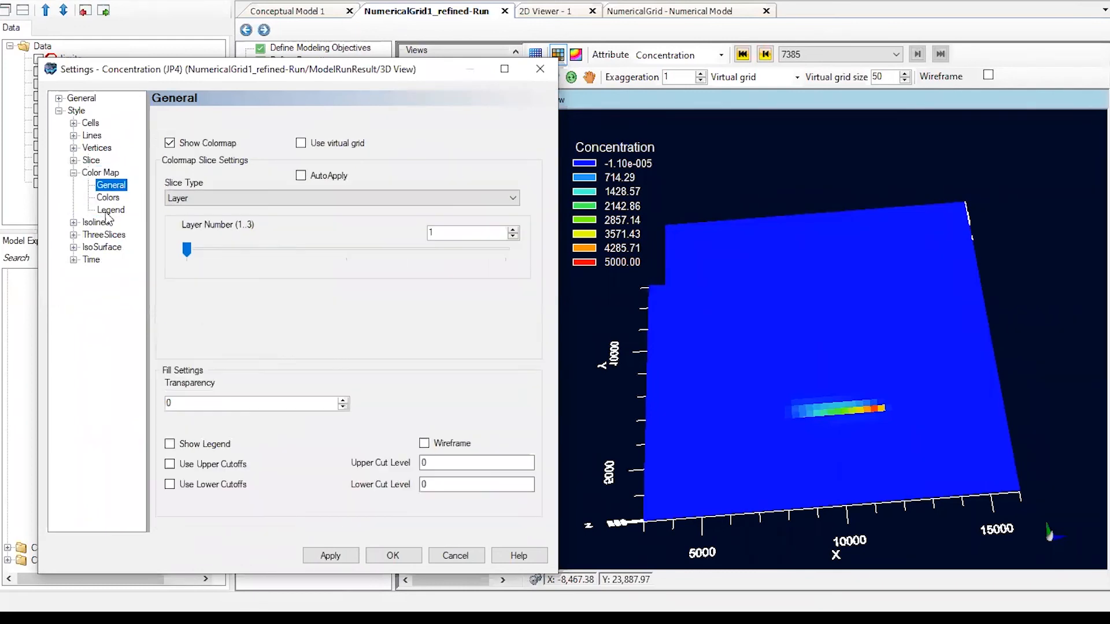
- Turn off the virtual grid for the Isolines, ThreeSlices and IsoSurface styles and accept the settings
double_click(101, 223)
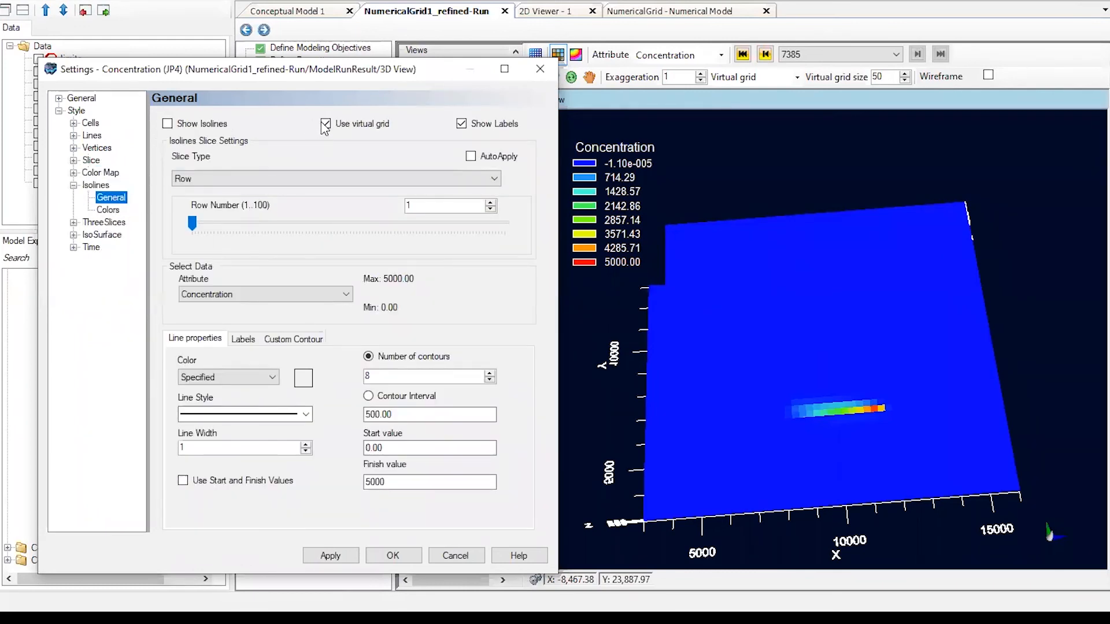
click(326, 126)
click(113, 224)
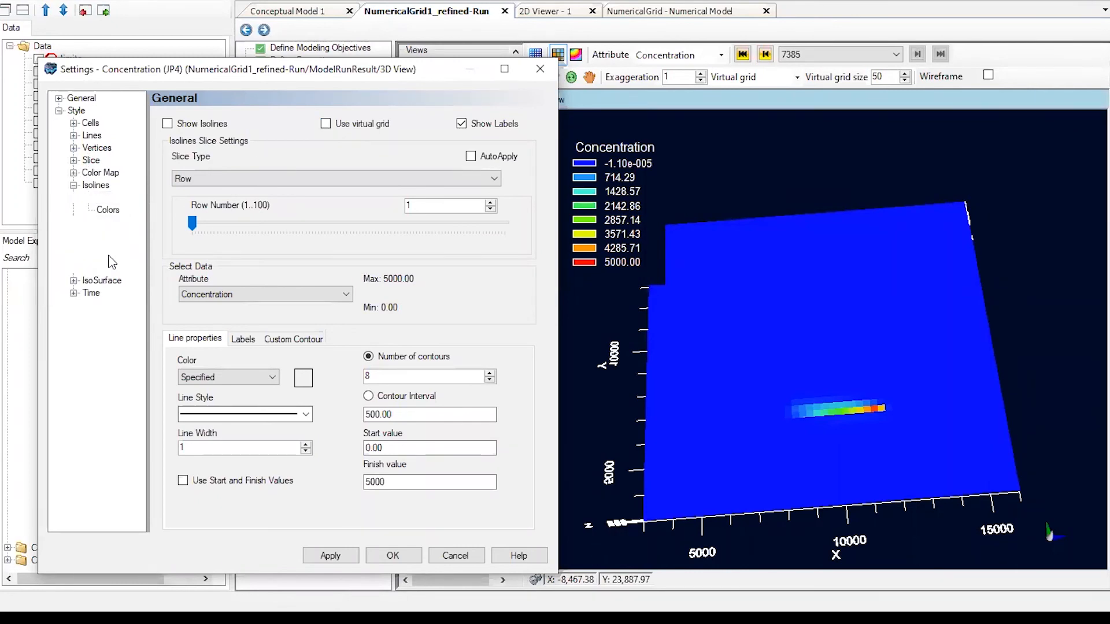
click(415, 149)
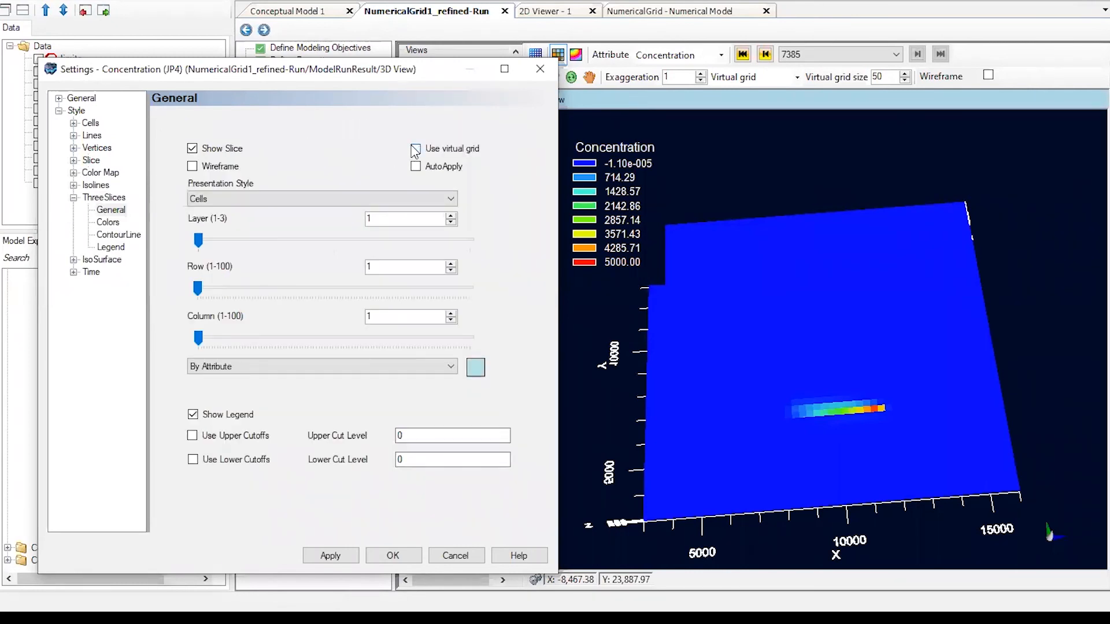
click(120, 263)
click(352, 120)
click(91, 246)
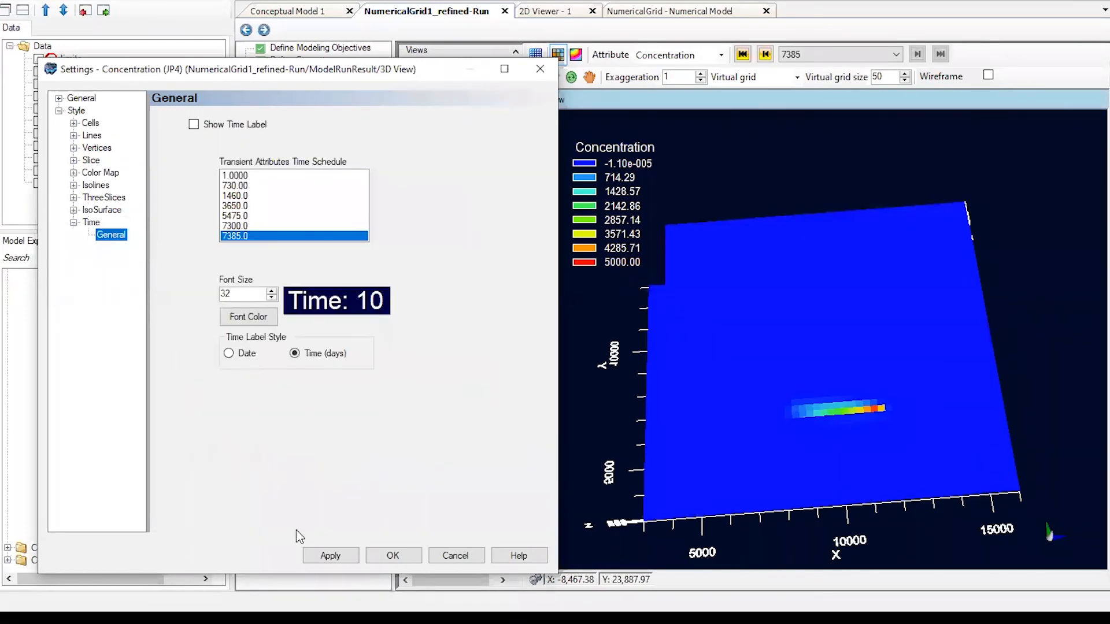
click(393, 555)
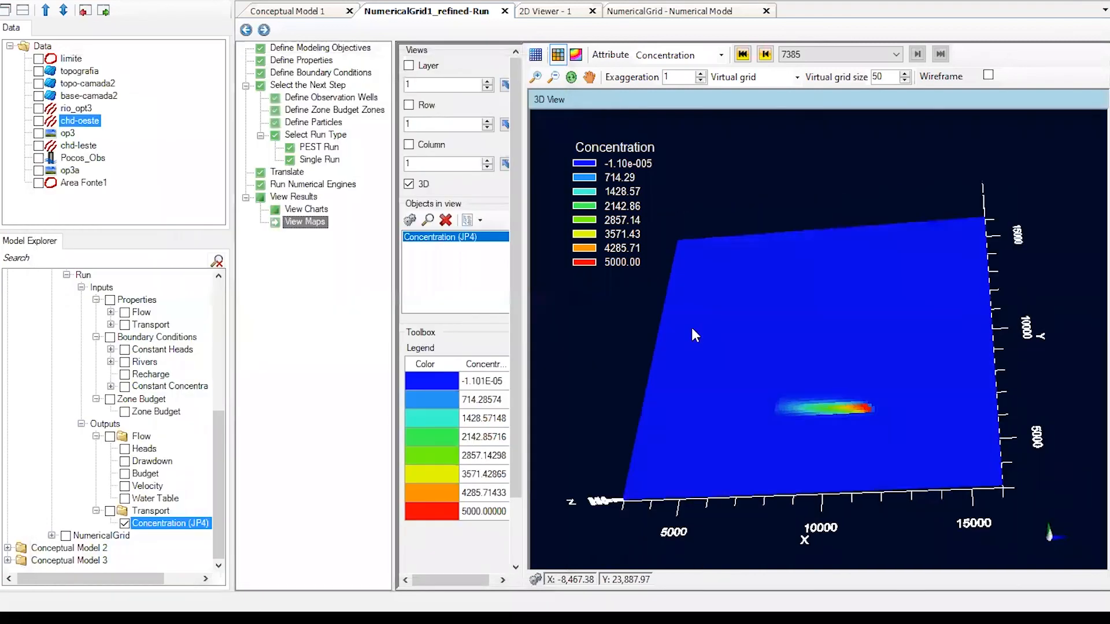
- Enable the lower cutoff for the Concentration (JP4) color map with a lower cut level of 500
drag(691, 327, 661, 413)
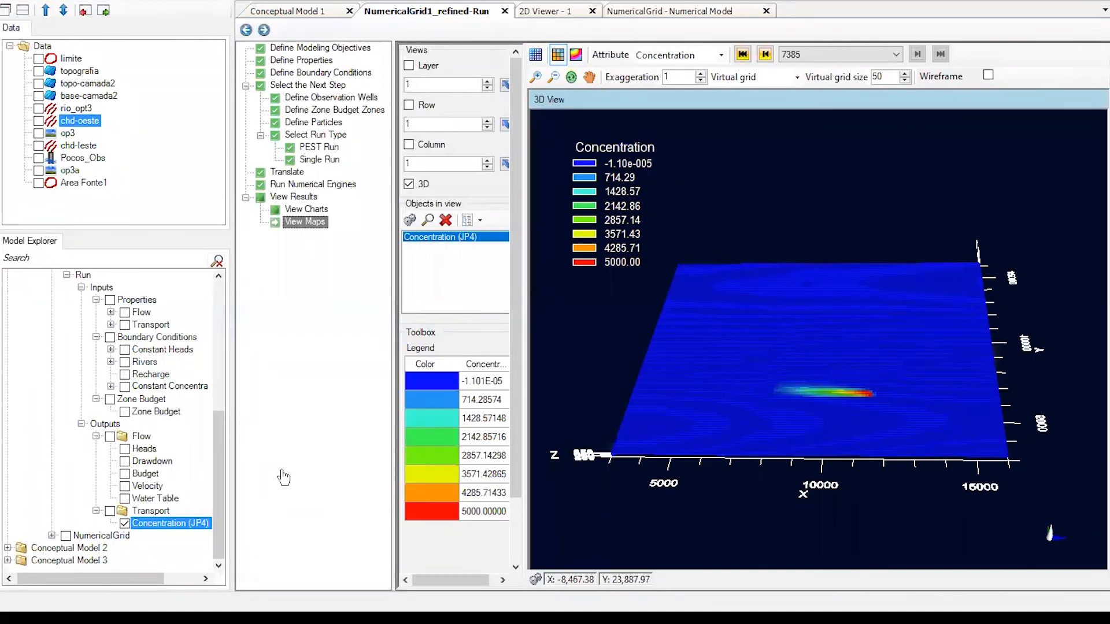
right_click(179, 523)
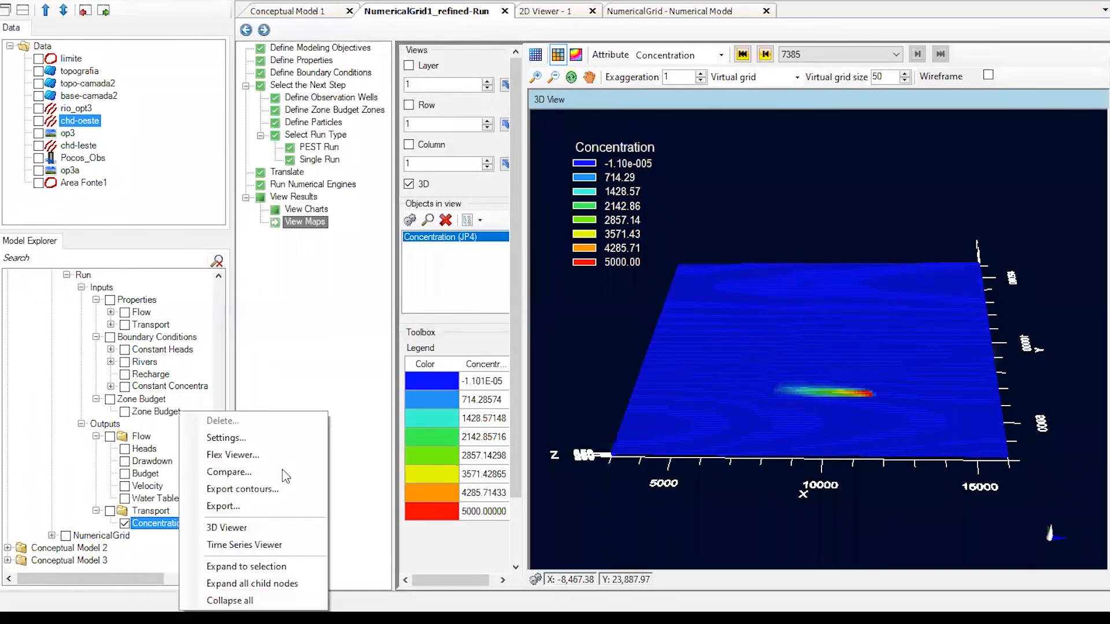
click(238, 566)
click(123, 134)
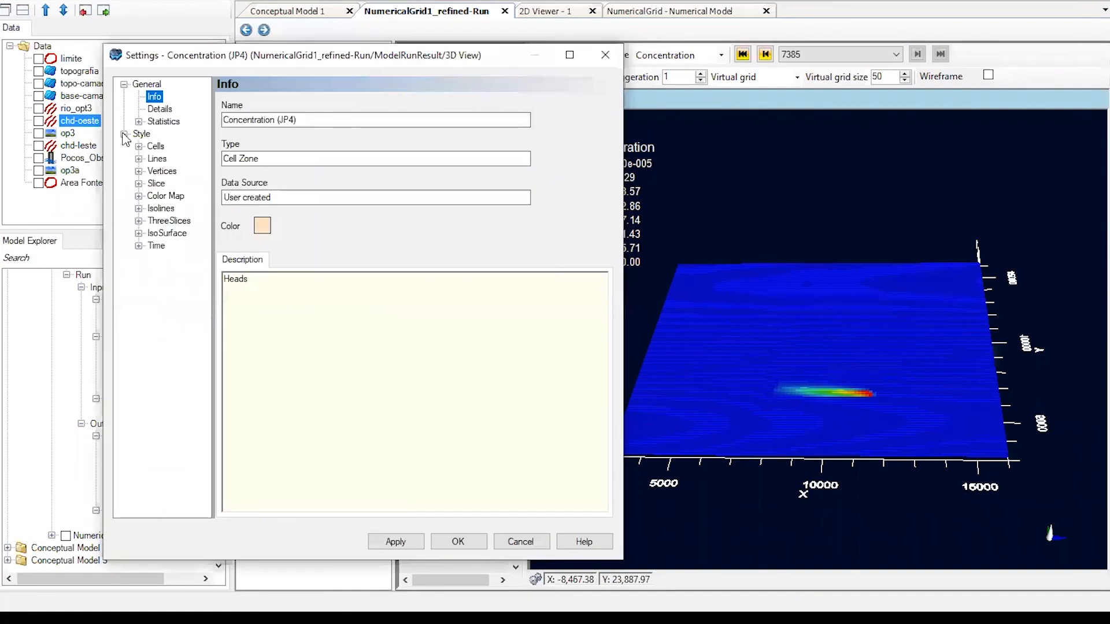
click(138, 196)
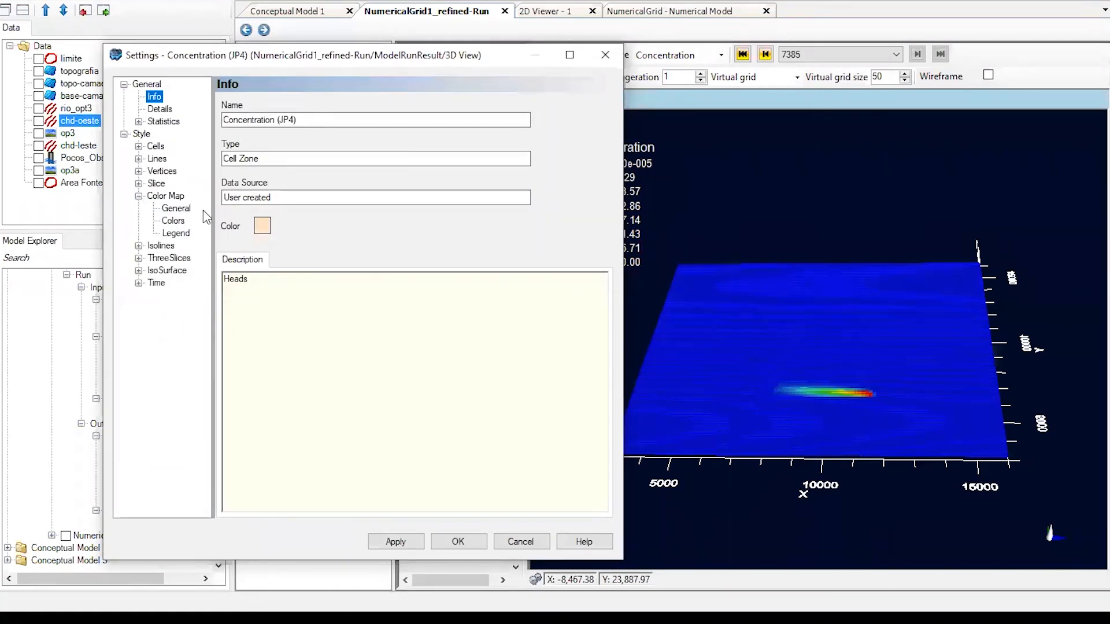
click(176, 208)
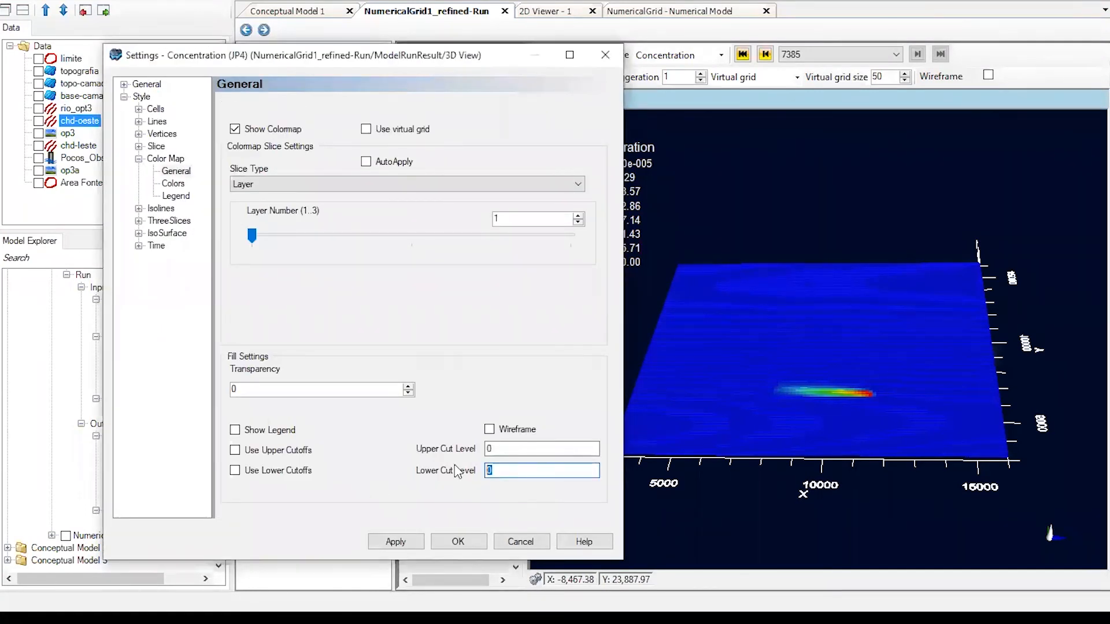
text(500)
click(234, 470)
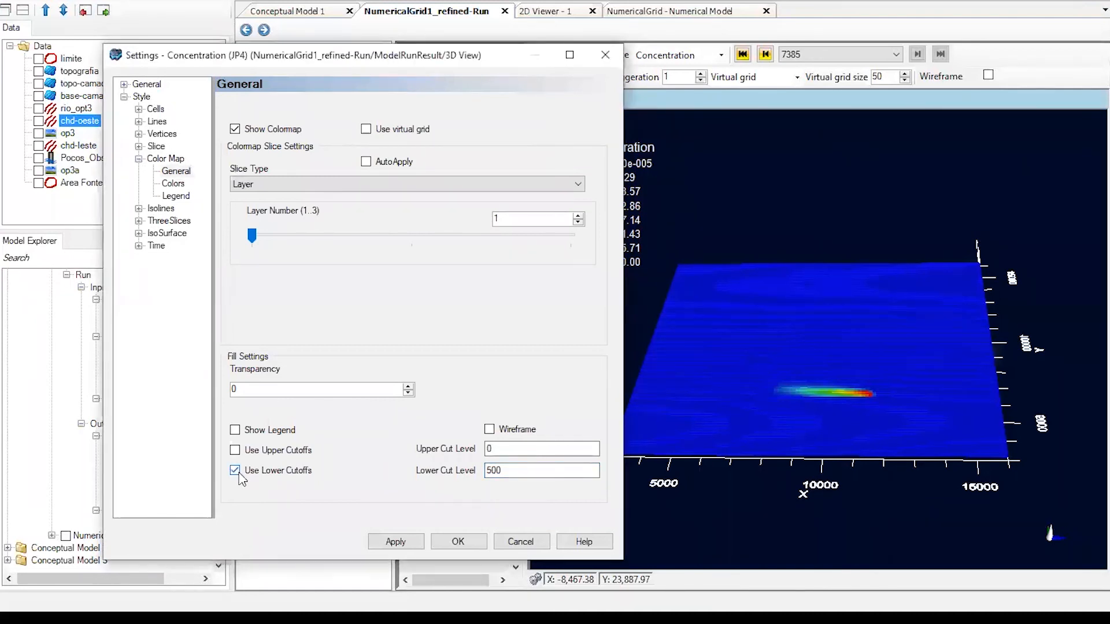
click(395, 541)
click(497, 506)
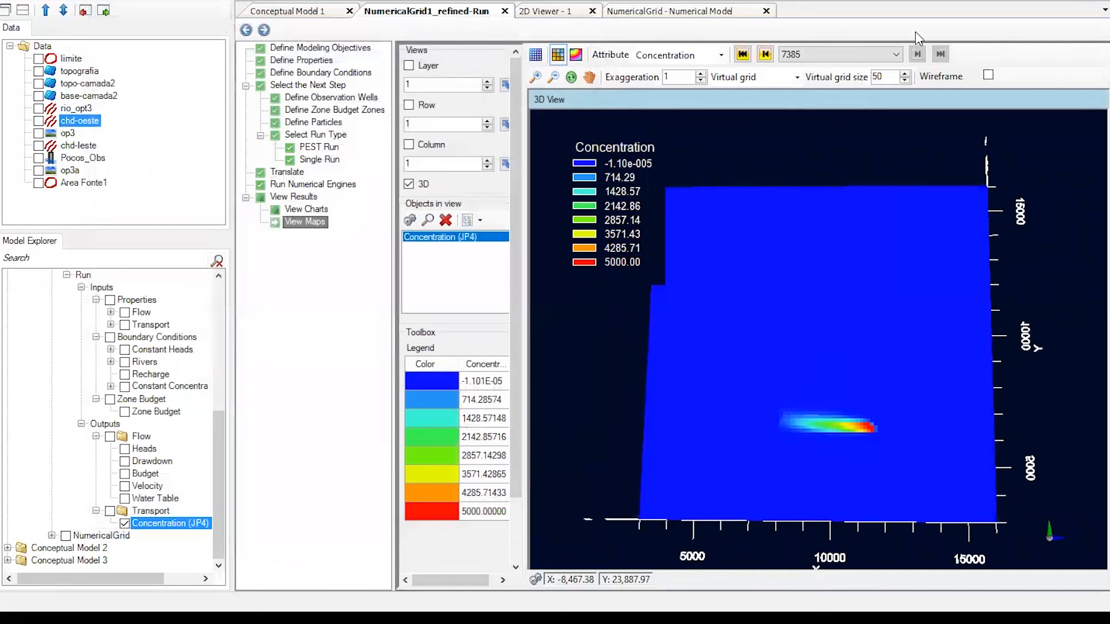
- Set the displayed output time to 1 and reload Concentration (JP4) in the 3D view
click(895, 54)
click(847, 65)
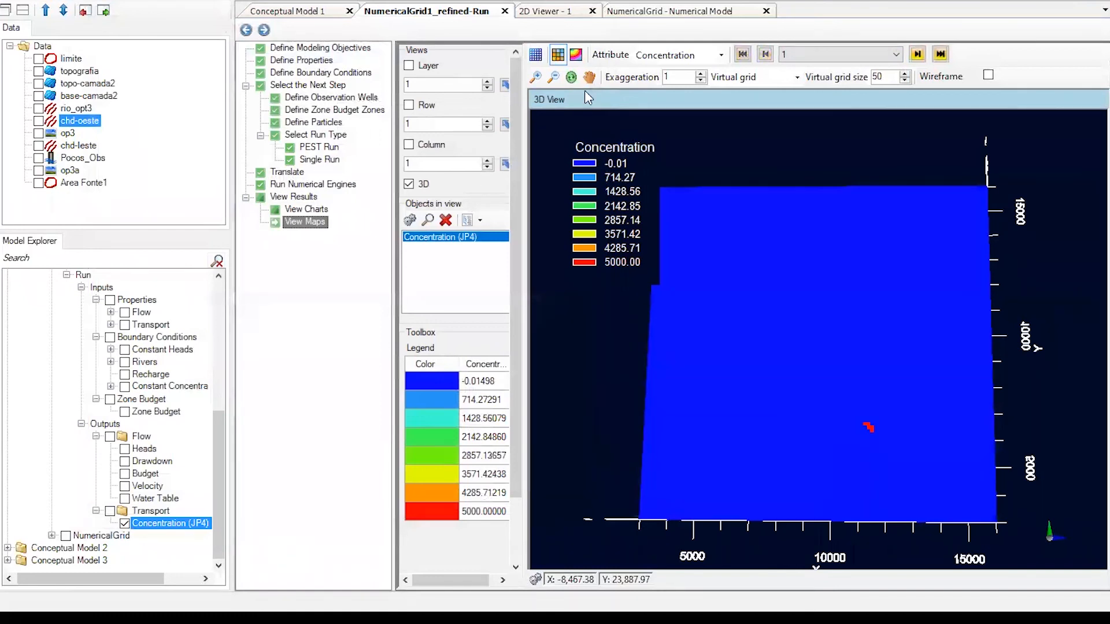
right_click(171, 523)
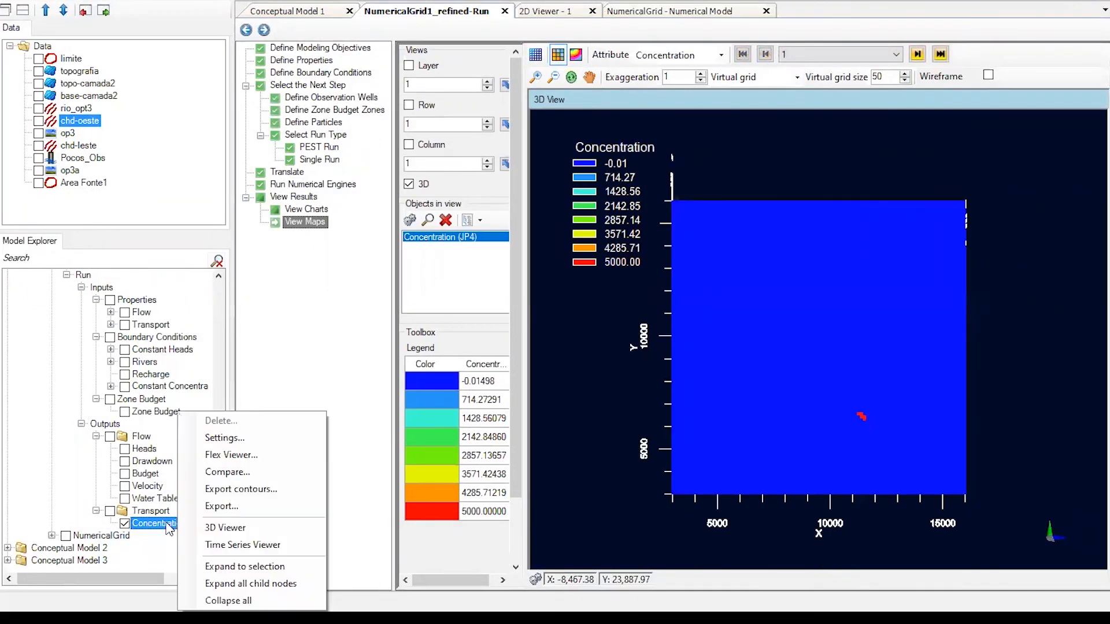
click(124, 524)
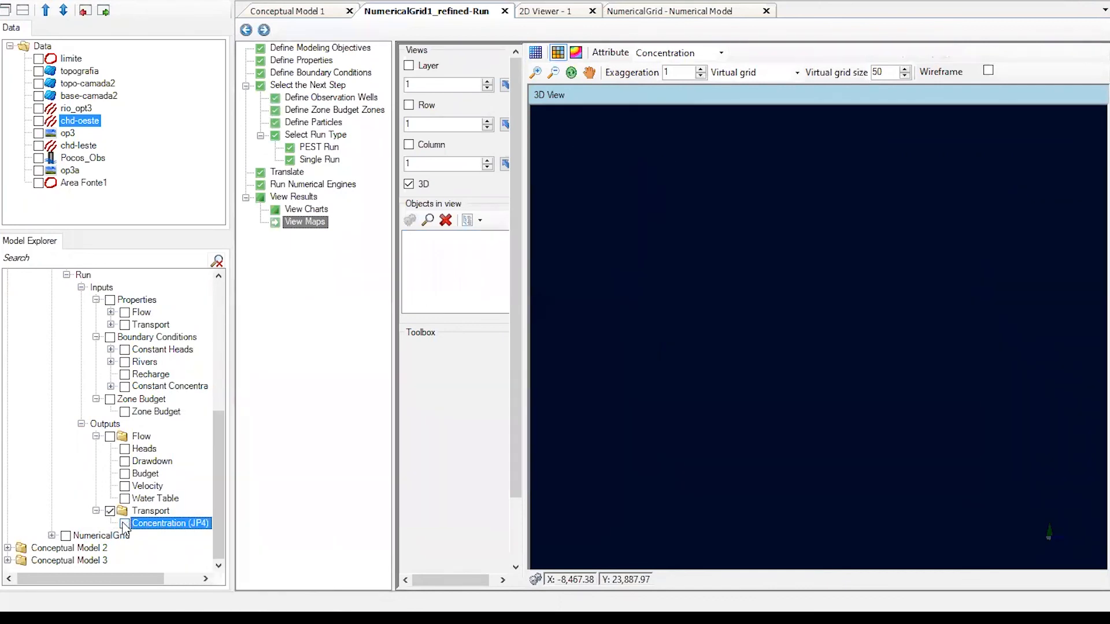
click(124, 524)
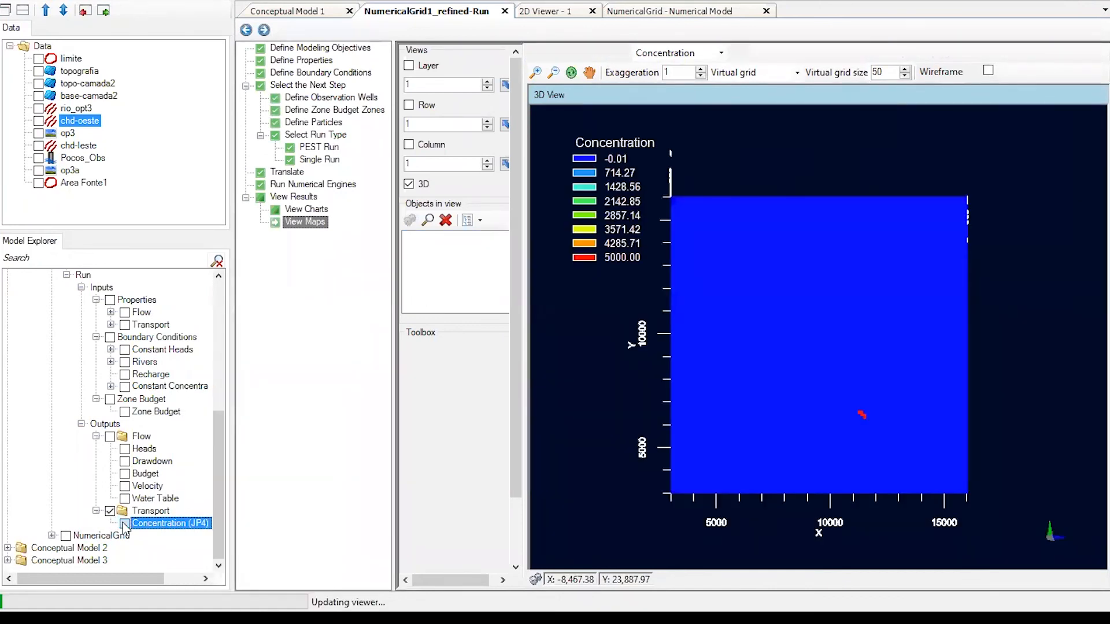
- Hide the ThreeSlices display of Concentration (JP4) and apply the settings with the color map kept on
right_click(190, 527)
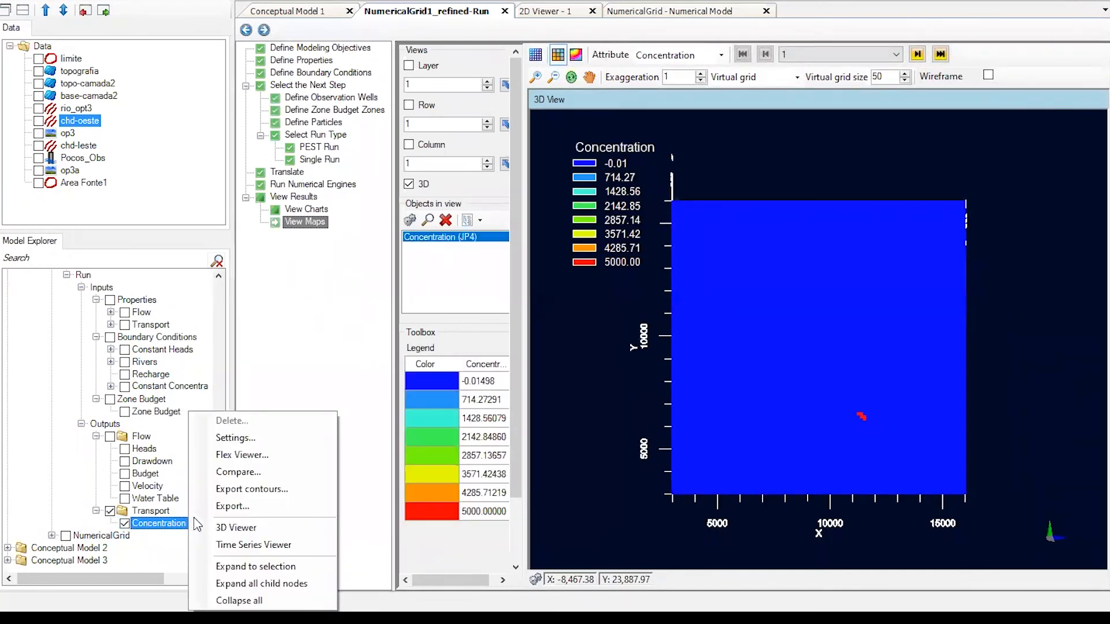
click(258, 438)
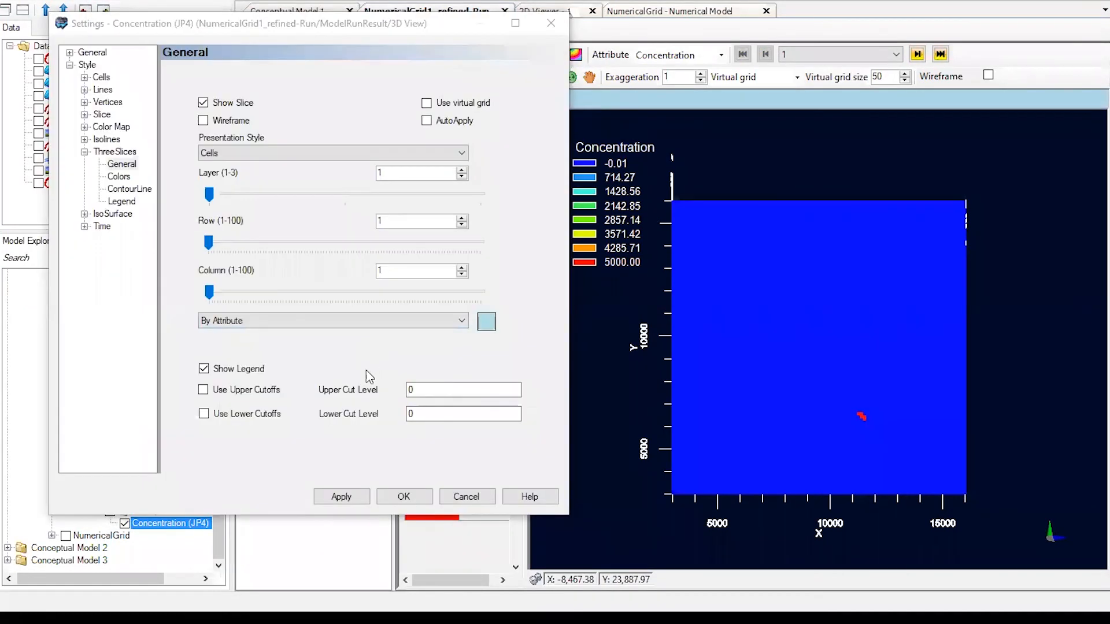
click(215, 137)
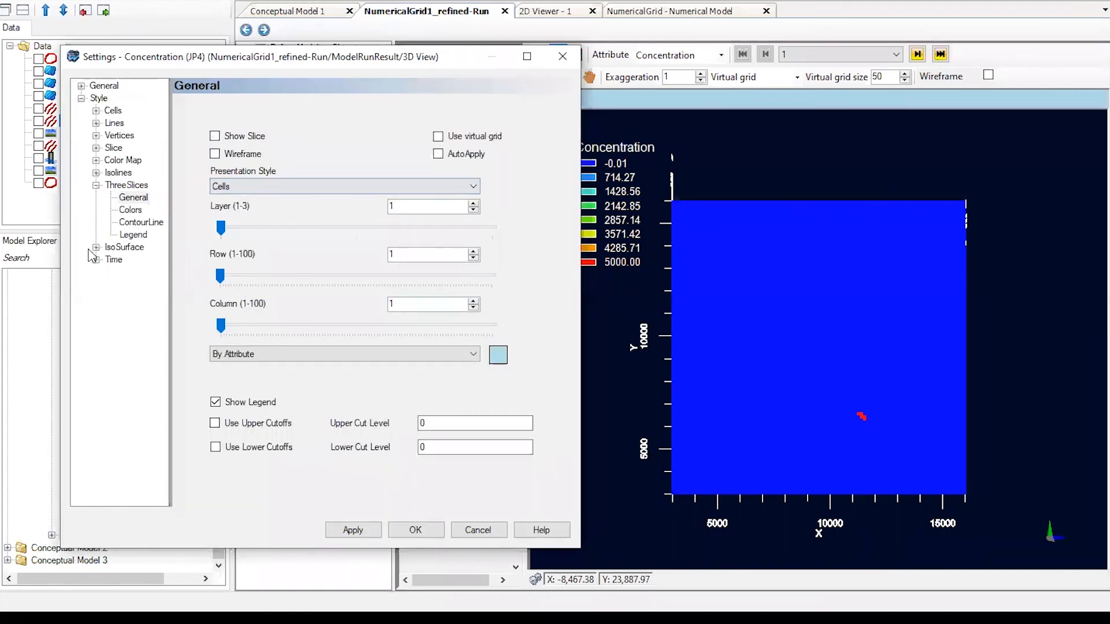
click(96, 247)
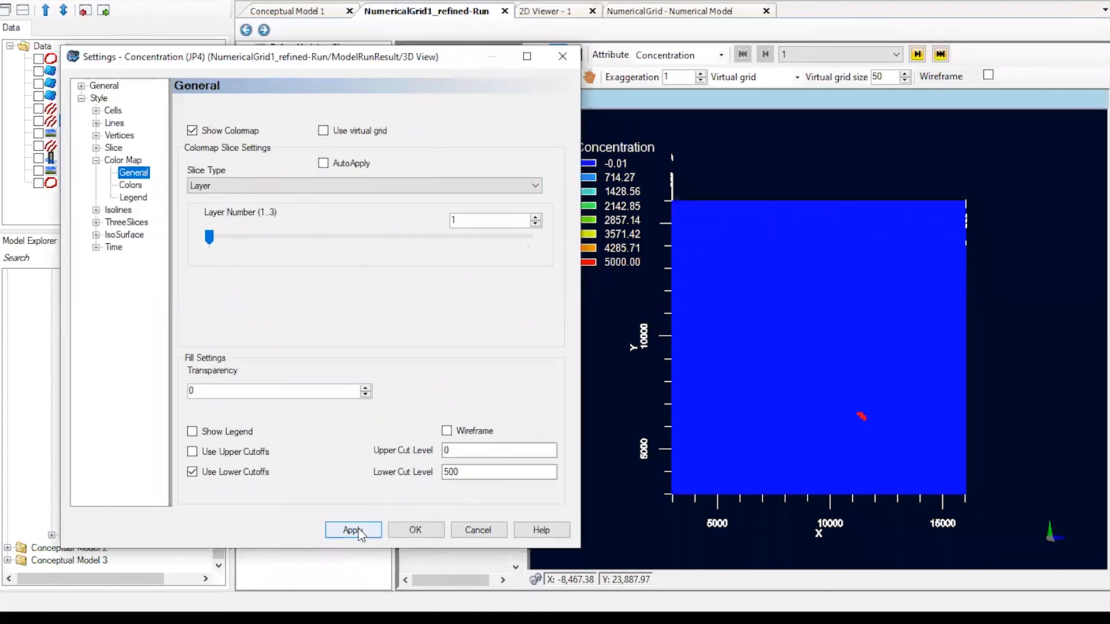
click(352, 530)
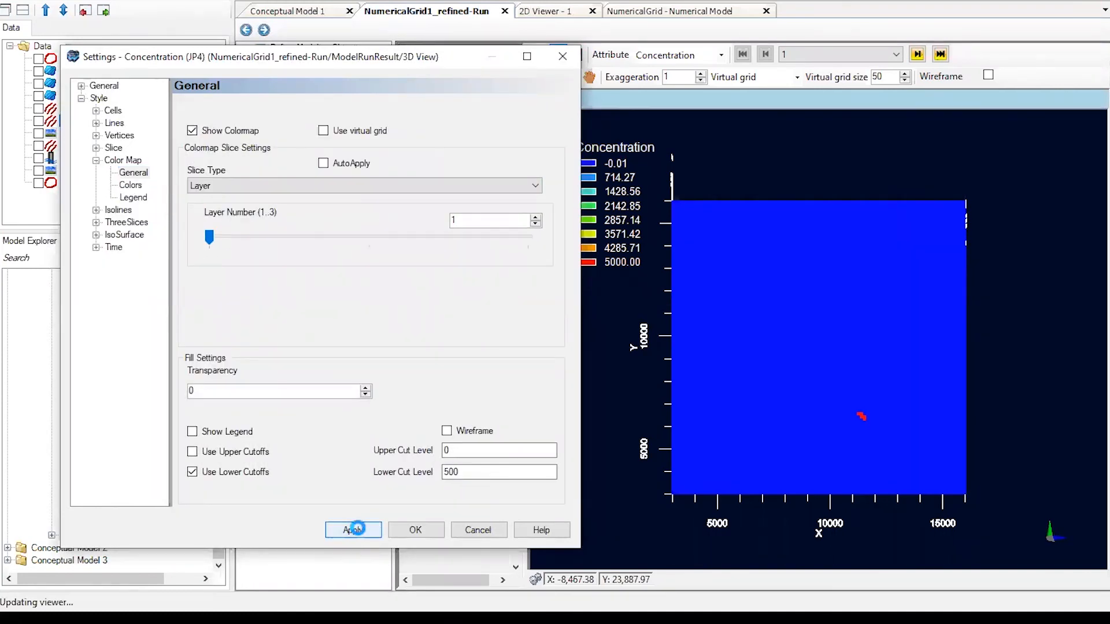
click(399, 533)
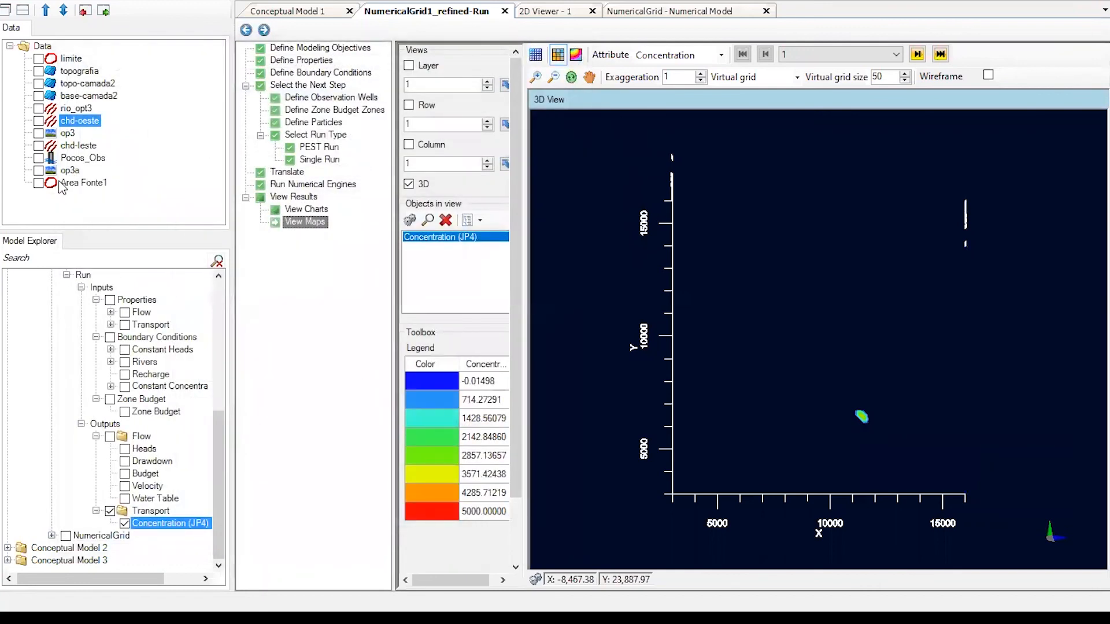
- Add the op3a aerial image to the 3D view beneath the plume and look at the source area up close
click(39, 170)
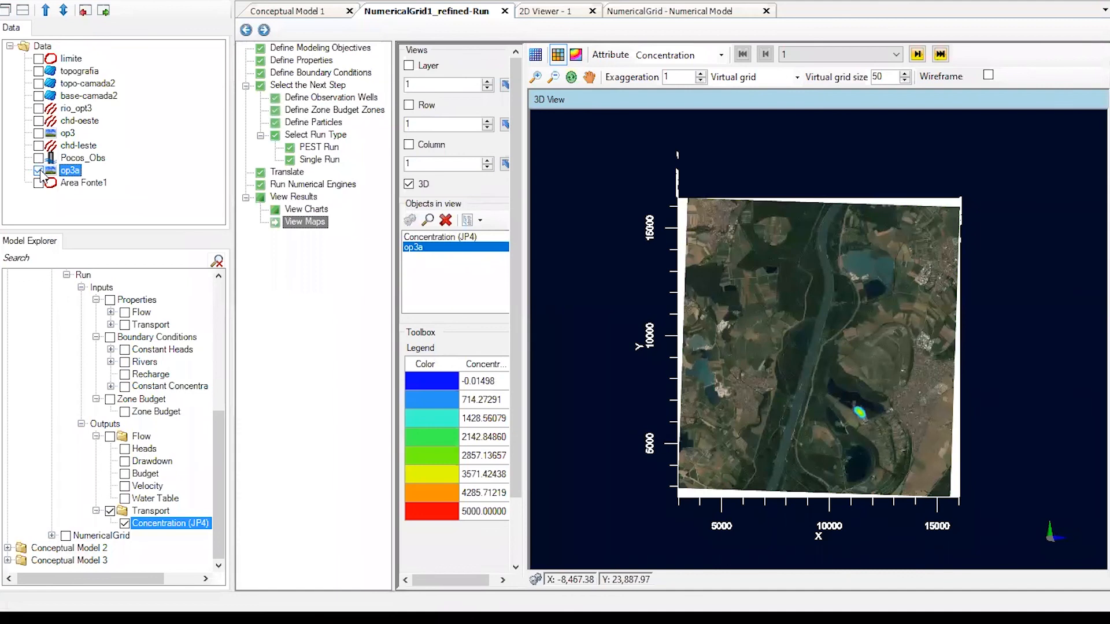
scroll(954, 323, up, 5)
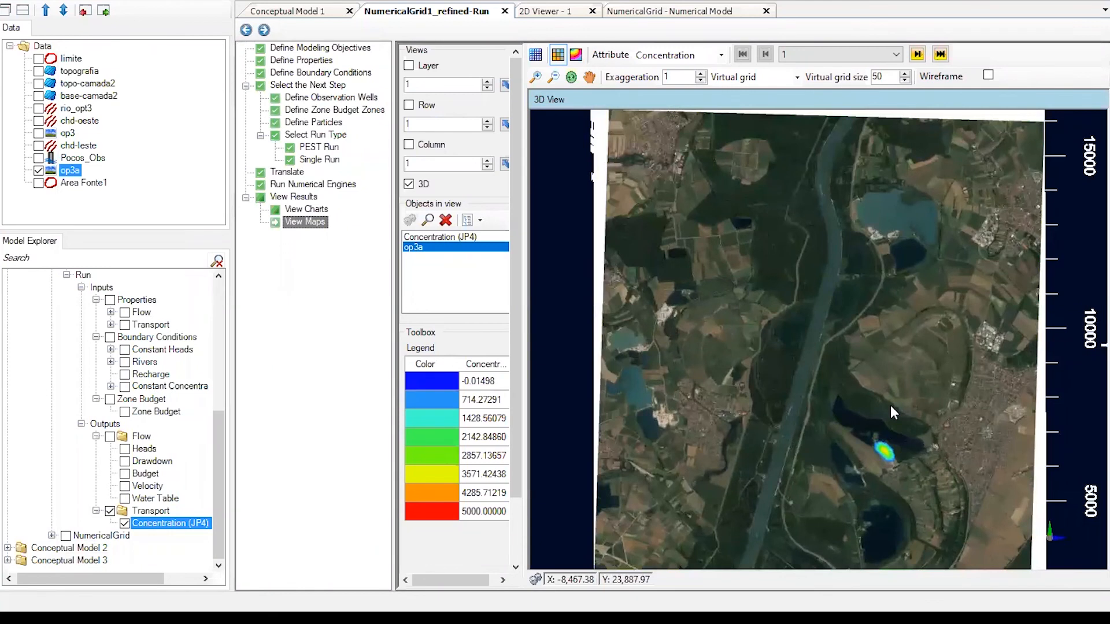
scroll(890, 405, down, 5)
scroll(875, 443, up, 4)
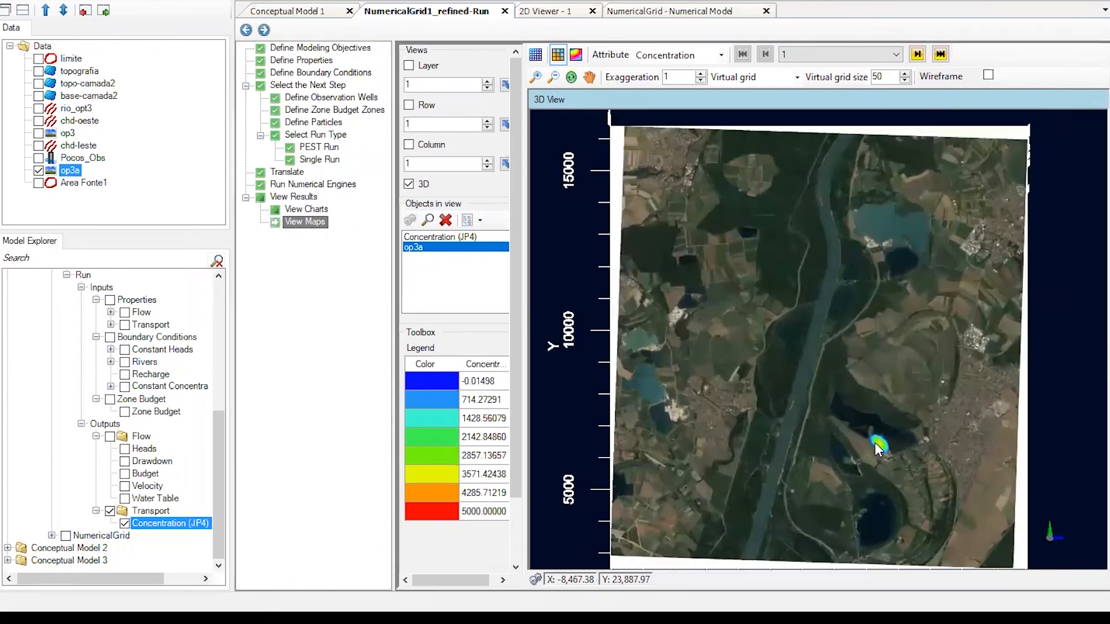
scroll(875, 442, up, 2)
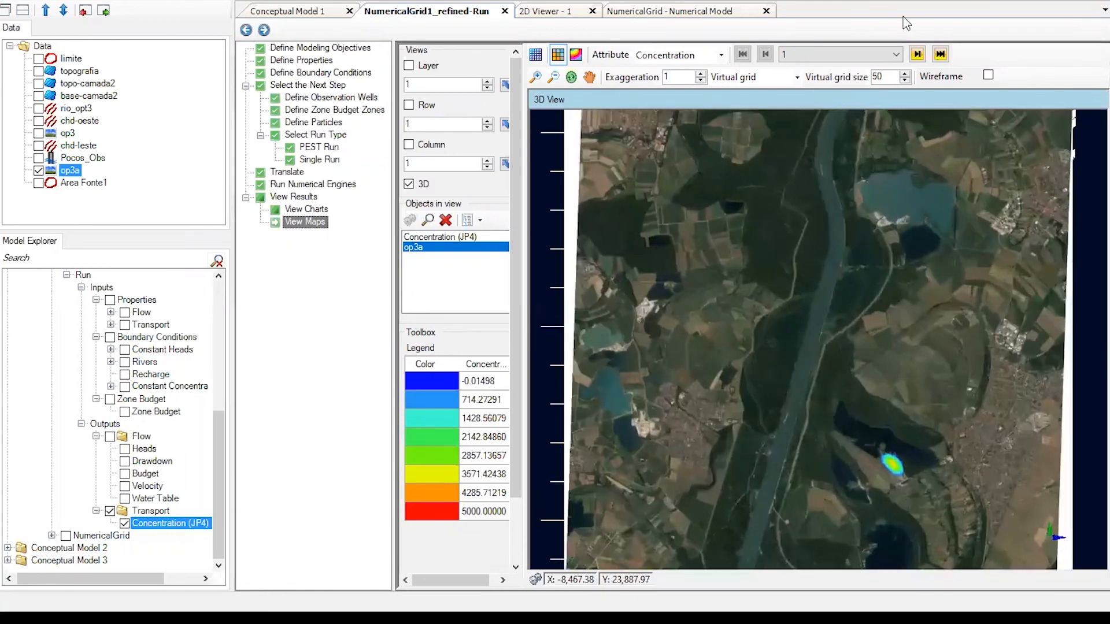
- Advance the concentration results through the output times up to 7300 to follow the plume's growth
click(917, 54)
click(919, 54)
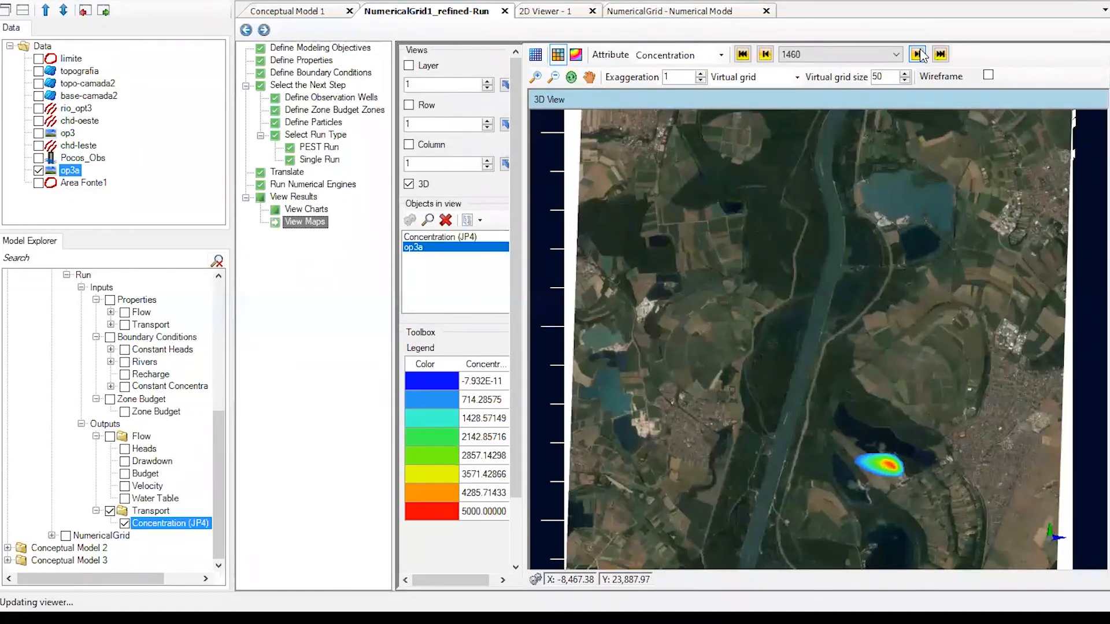
click(919, 53)
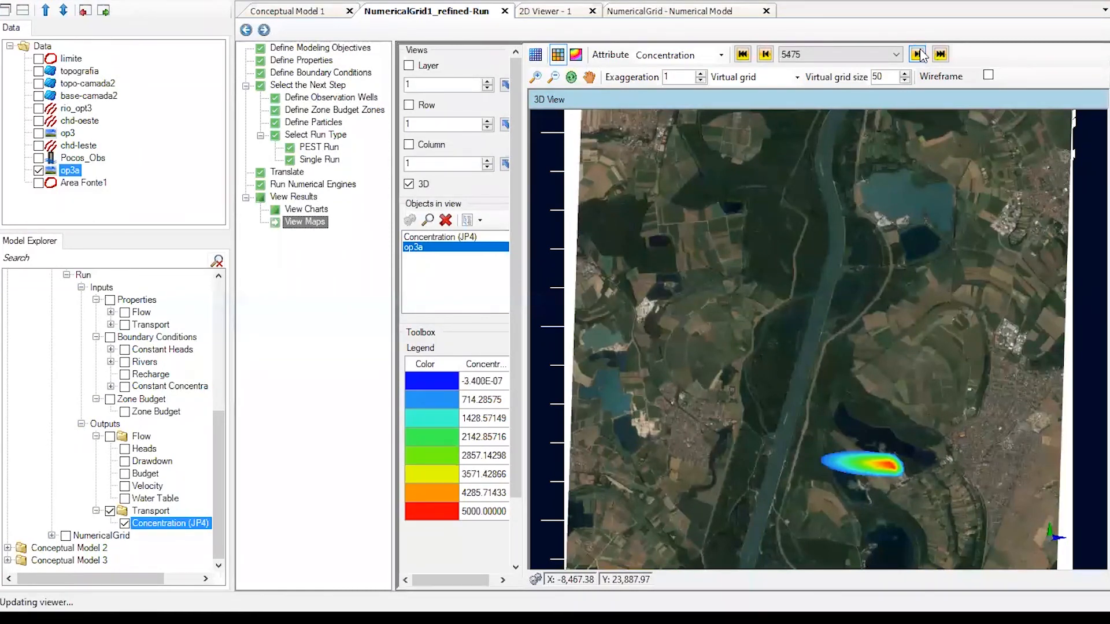
click(919, 54)
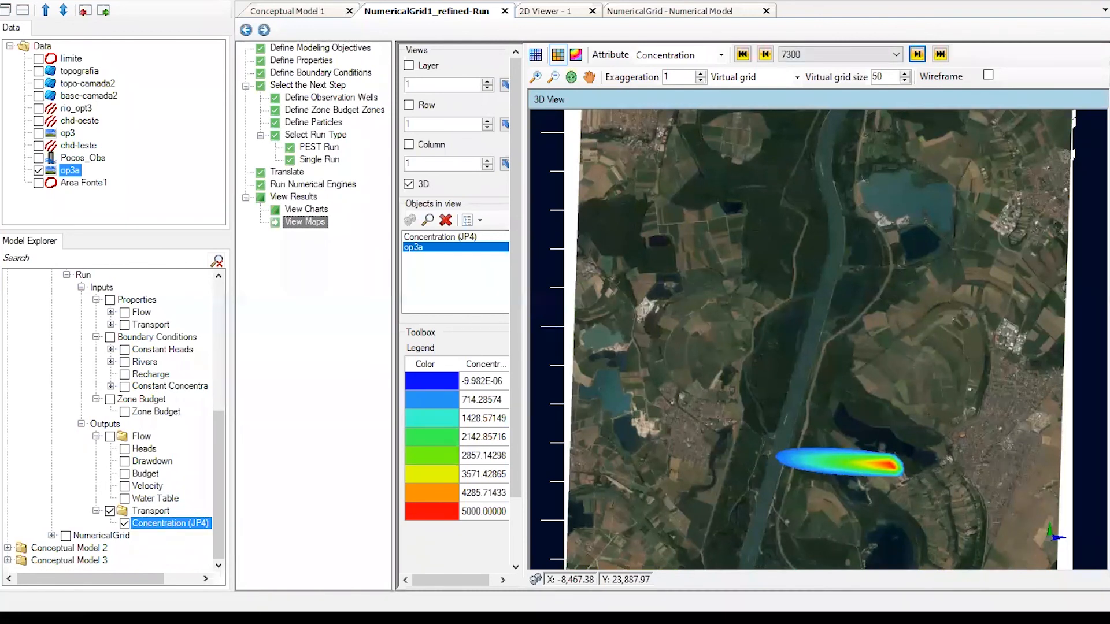
- Set the lower cut level of the Concentration (JP4) color map to 1000 and apply it to the 3D view
drag(277, 25, 404, 37)
click(132, 111)
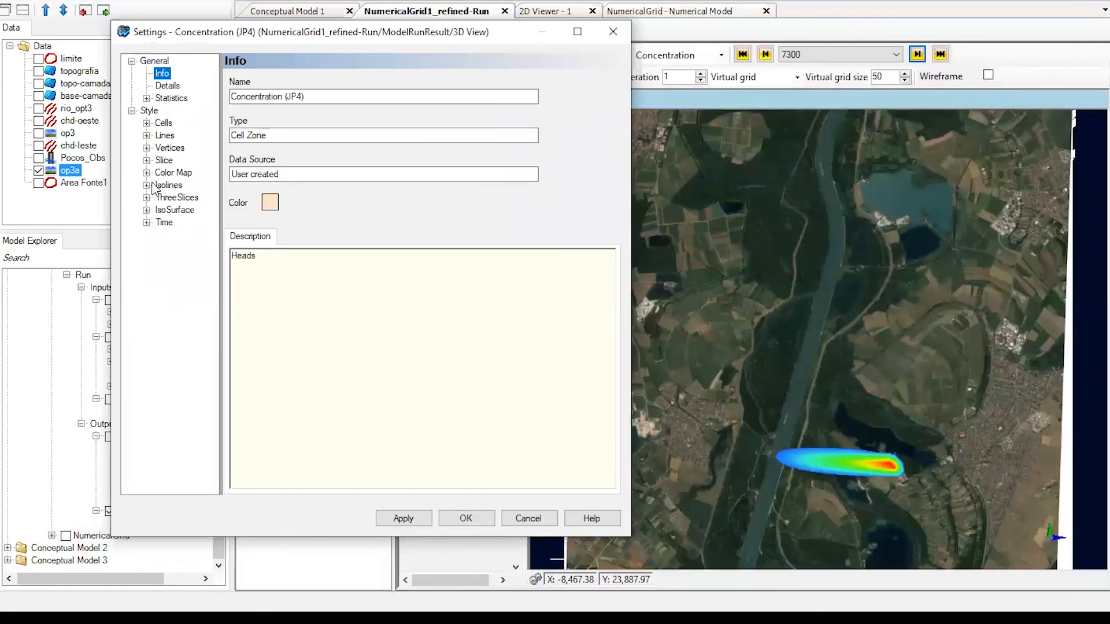
click(146, 173)
click(184, 185)
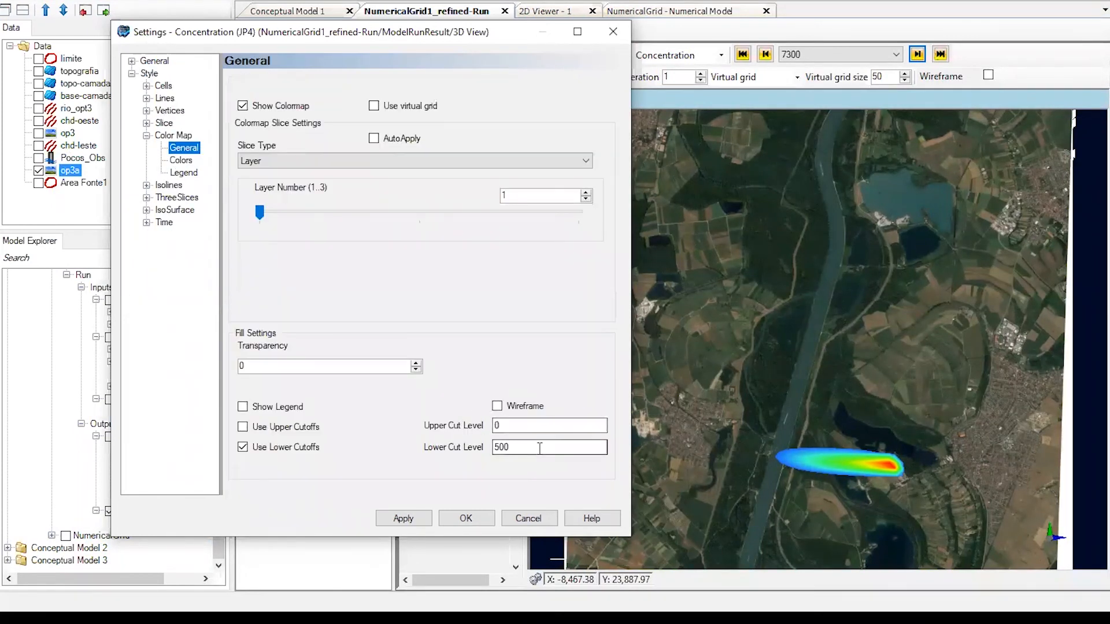
double_click(540, 449)
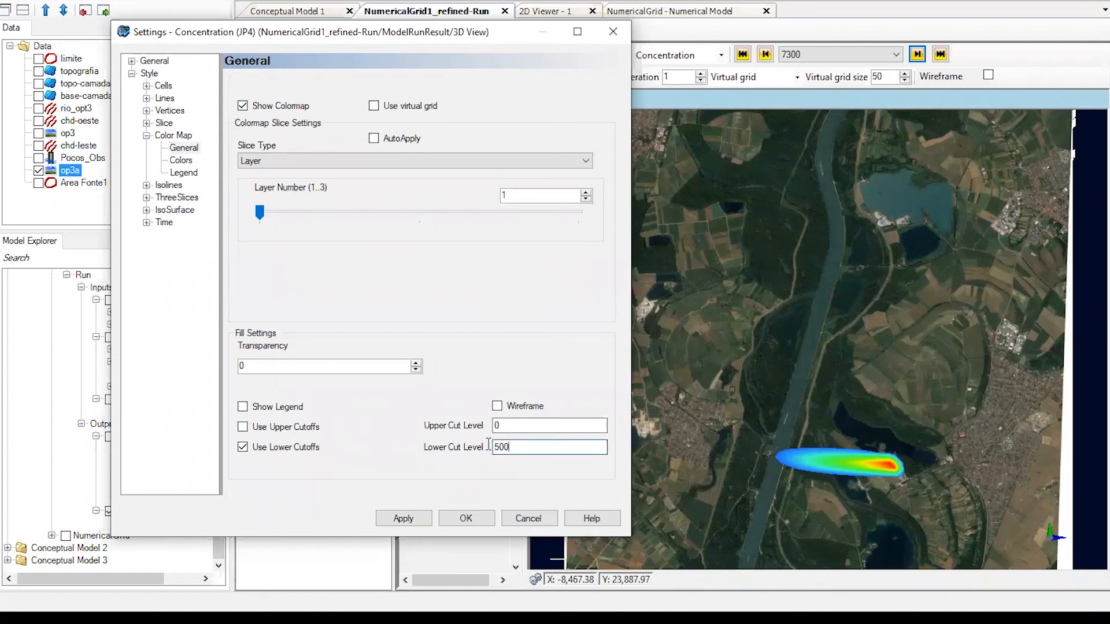
text(1000)
click(421, 520)
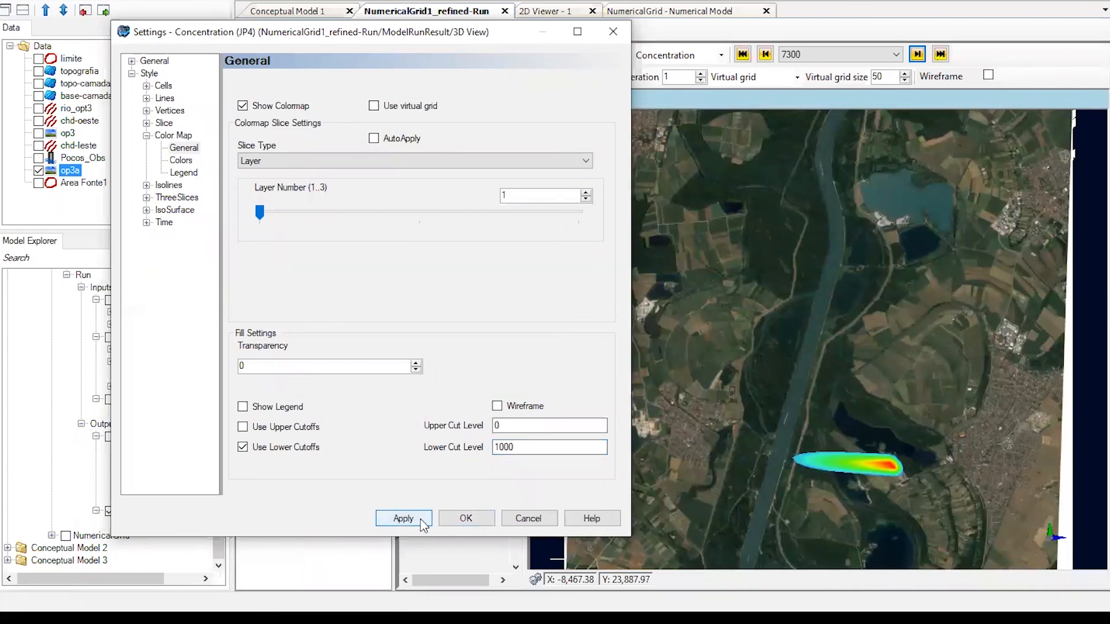
- Set the color map's lower cut level to 100, accept the settings and look at the plume around the river up close
click(510, 447)
key(BackSpace)
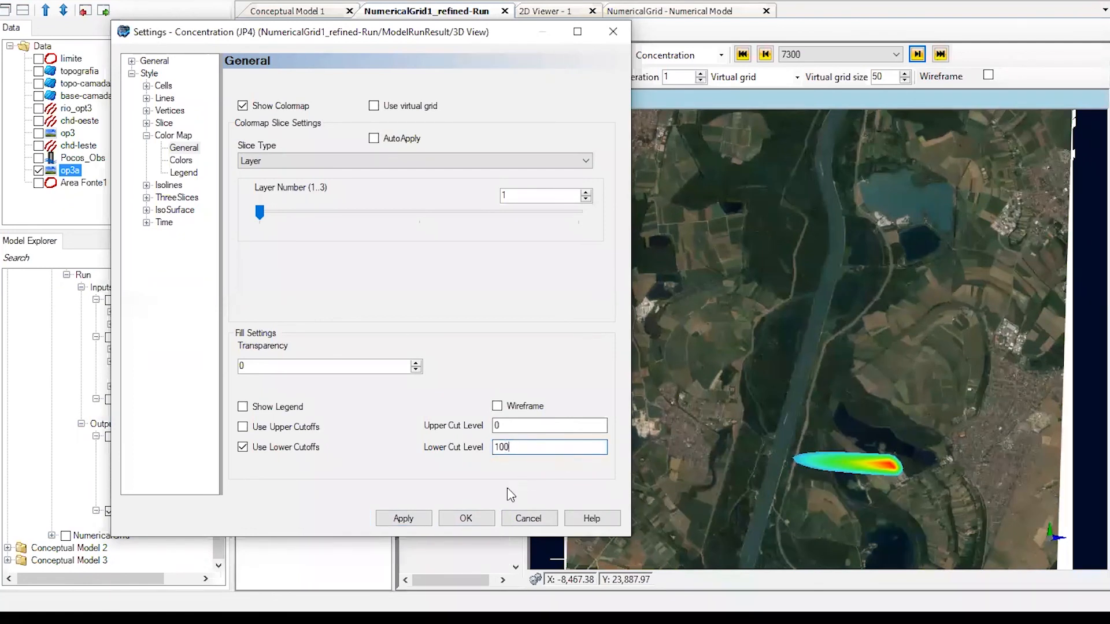
click(467, 518)
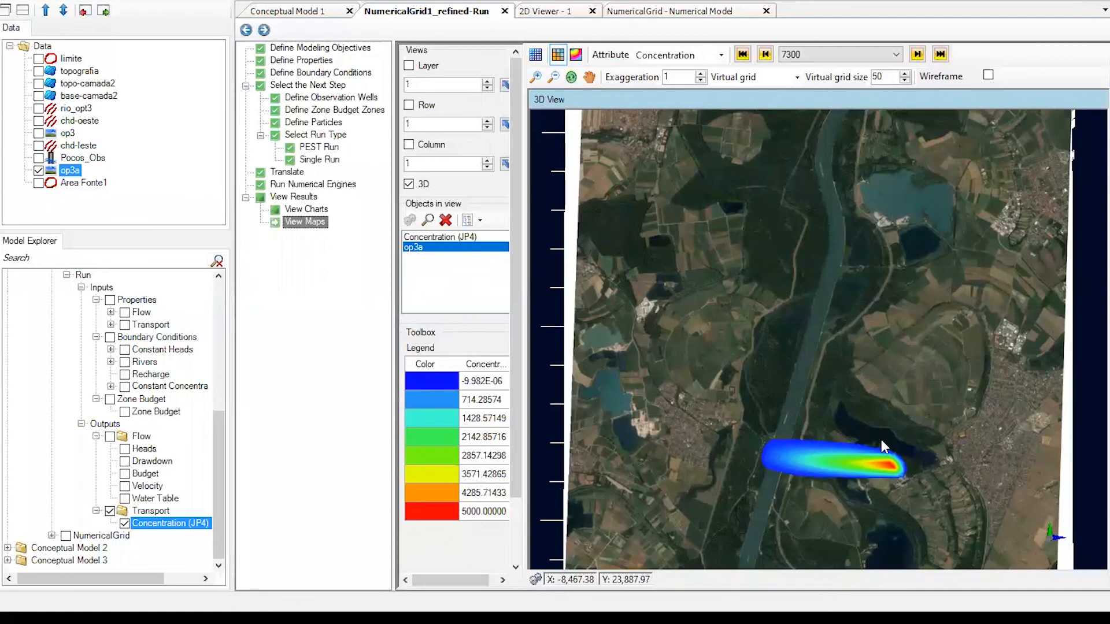
scroll(850, 497, up, 3)
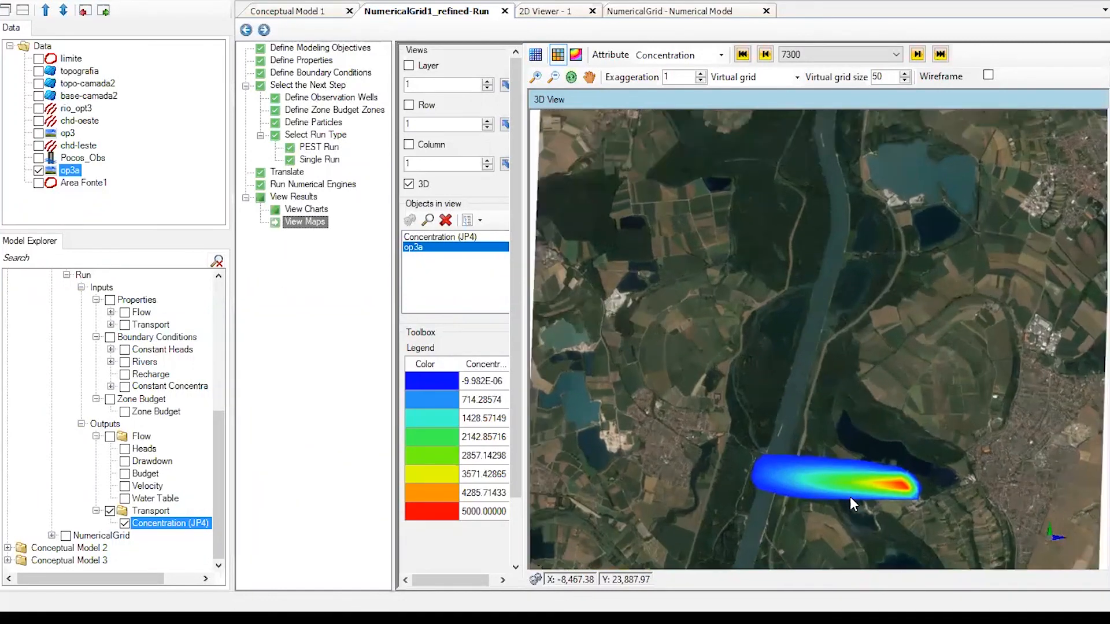
drag(800, 404, 767, 255)
scroll(781, 425, up, 1)
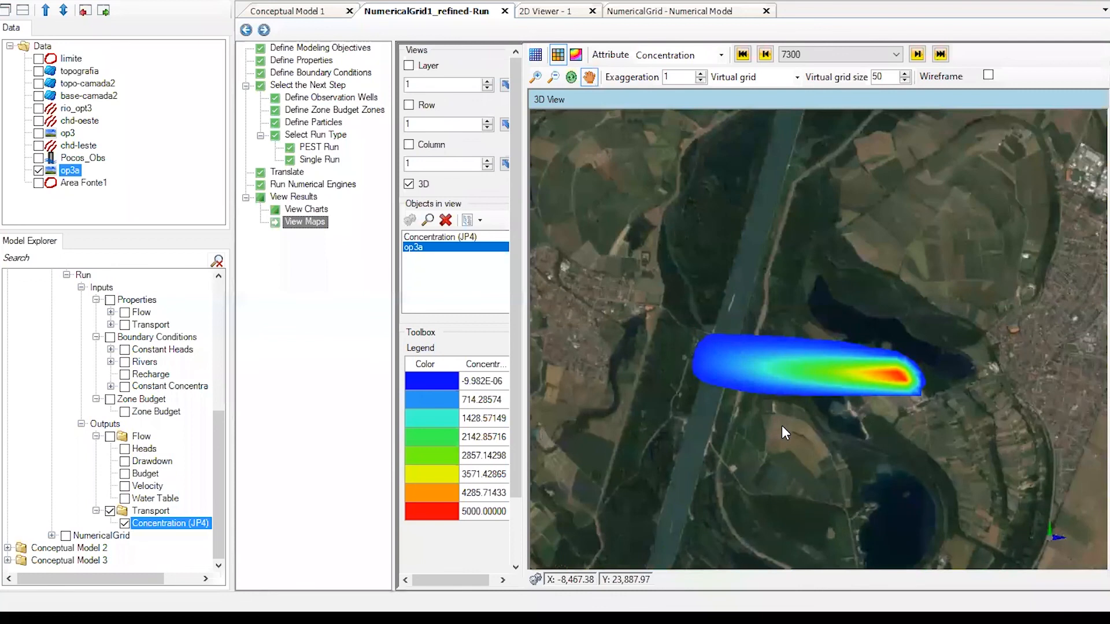
scroll(781, 425, up, 1)
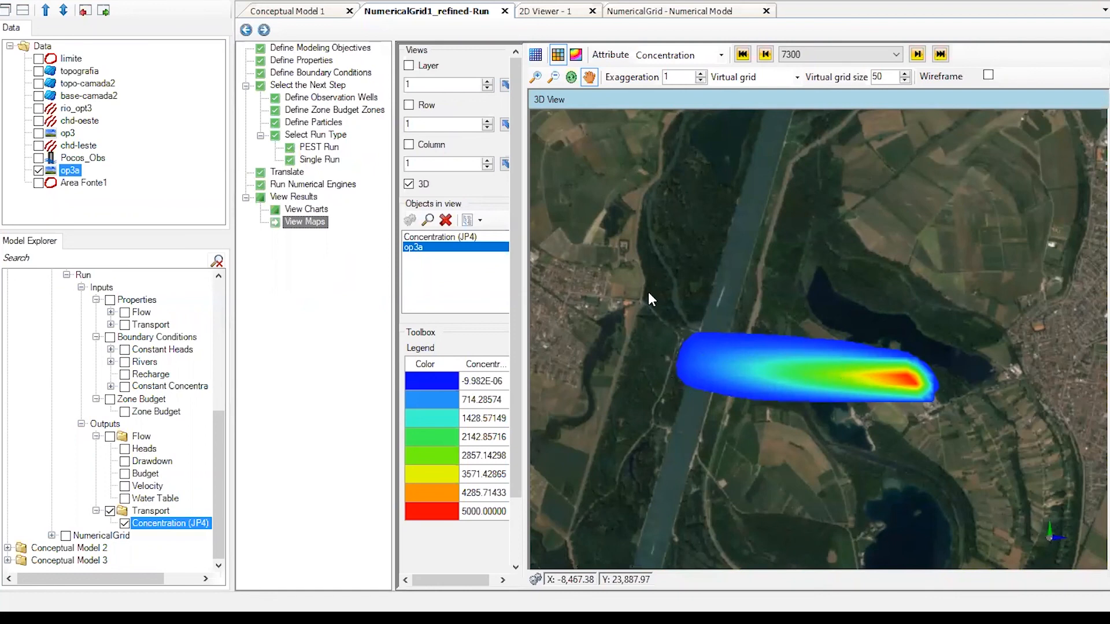
- Examine the Kd values of Species Parameter JP4 in the run's property definitions and close the property editor
click(311, 60)
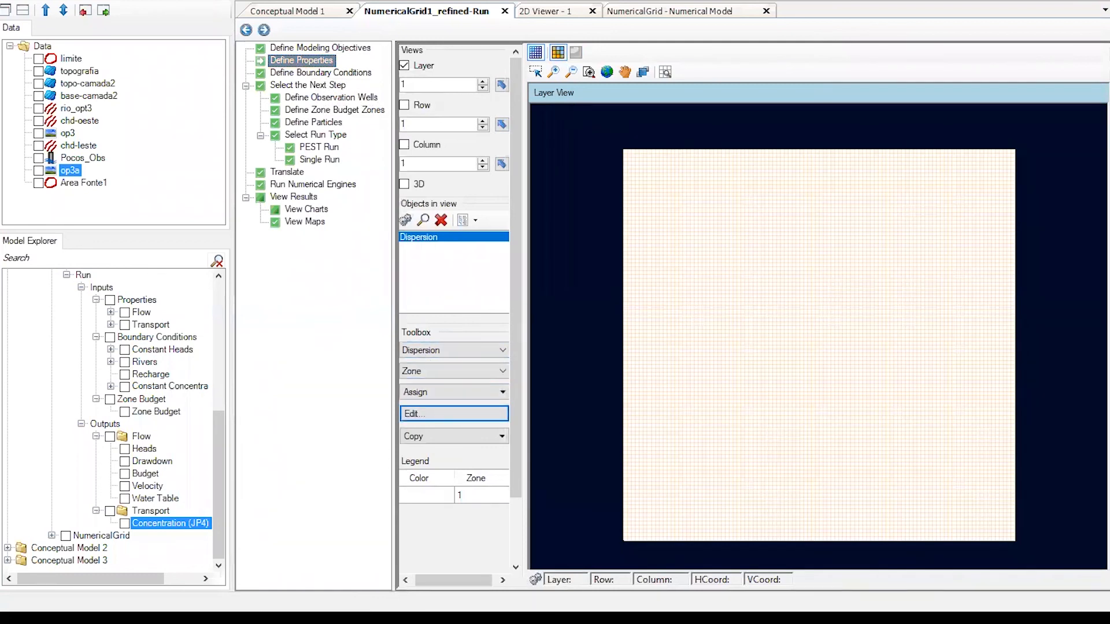
click(768, 453)
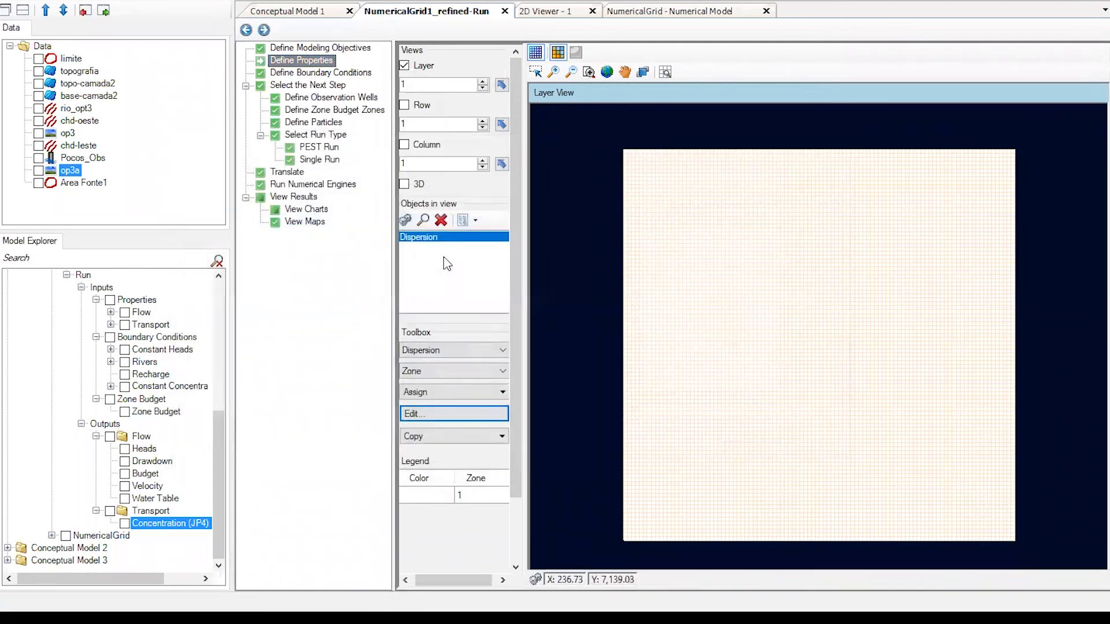
click(450, 351)
click(442, 424)
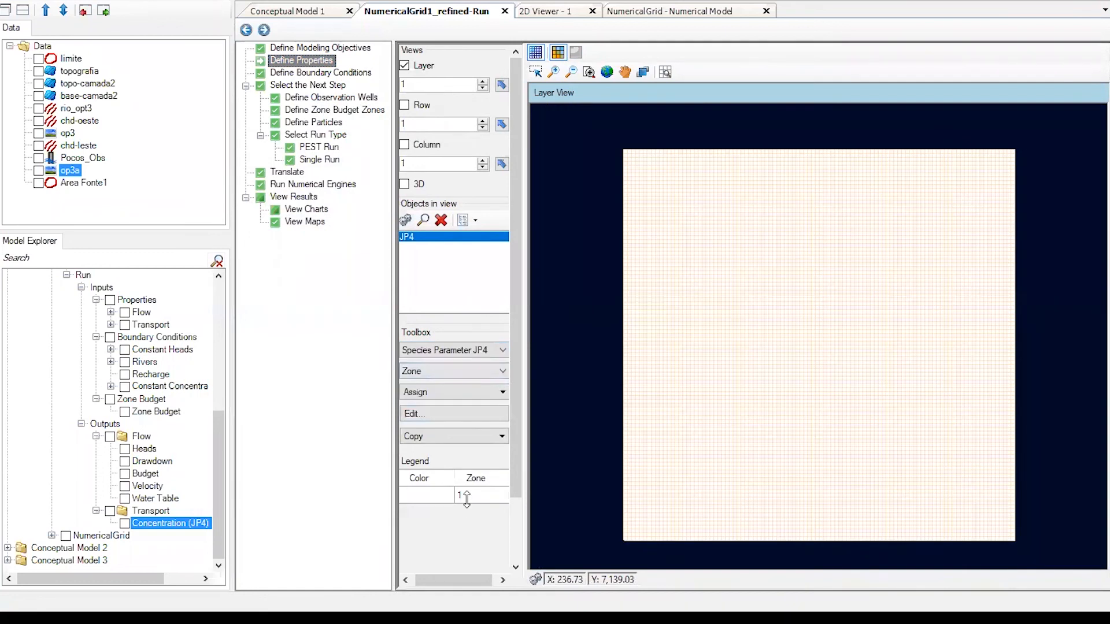
click(445, 414)
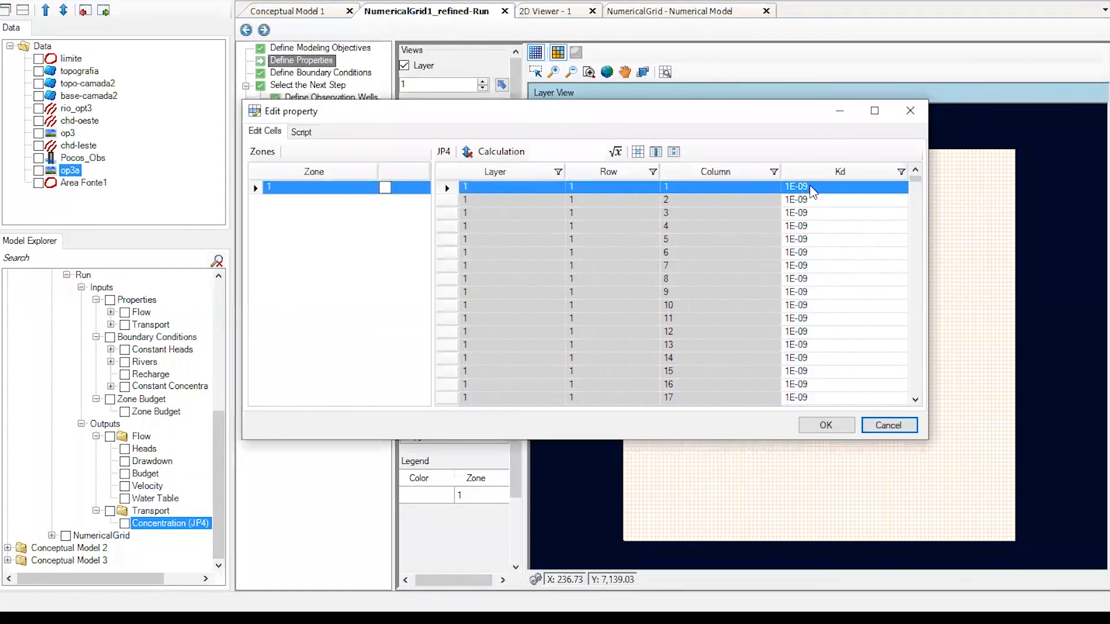
click(813, 192)
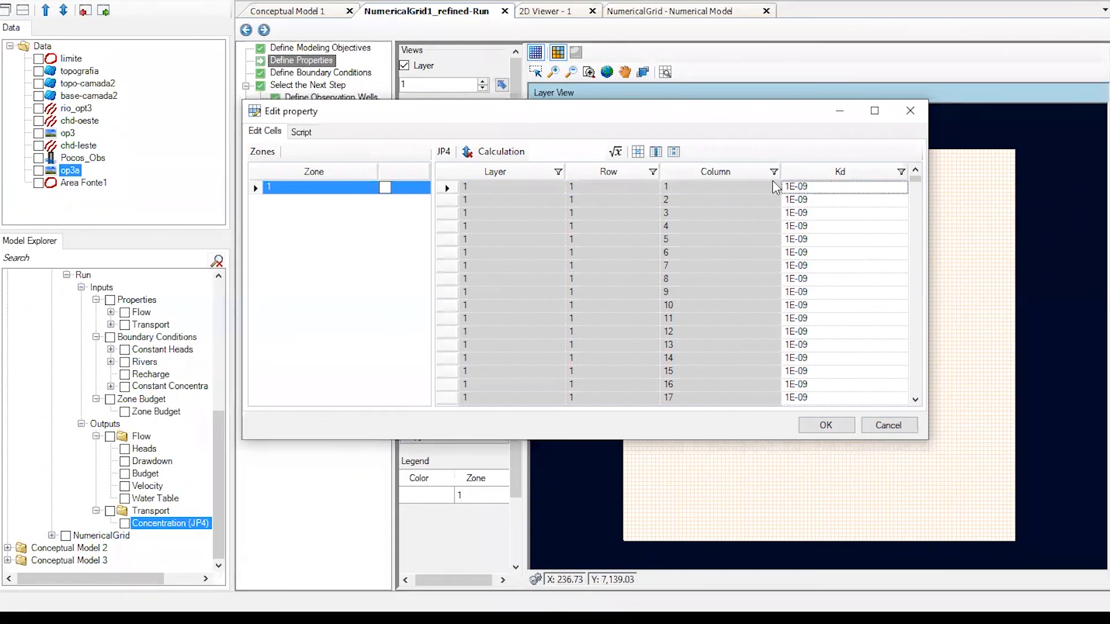
click(847, 430)
- Return to the result maps and then open the Calculated vs. Observed Heads chart of the run
click(313, 223)
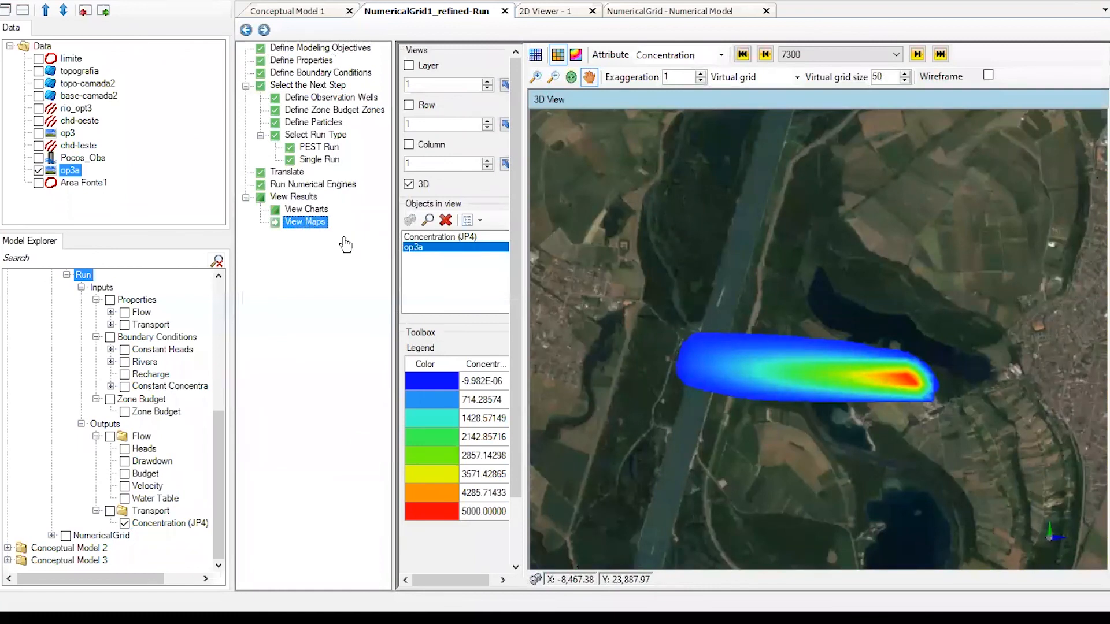
click(311, 207)
key(Return)
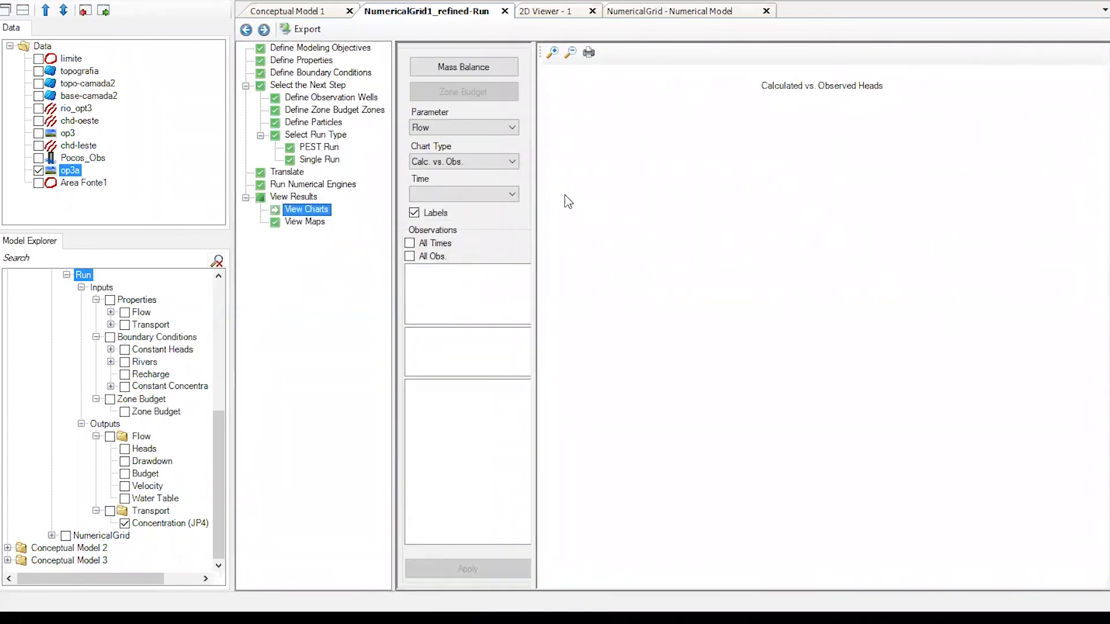
- Show the concentration map again, look at the Conceptual Model 1 workflow and return to NumericalGrid1_refined-Run
click(317, 224)
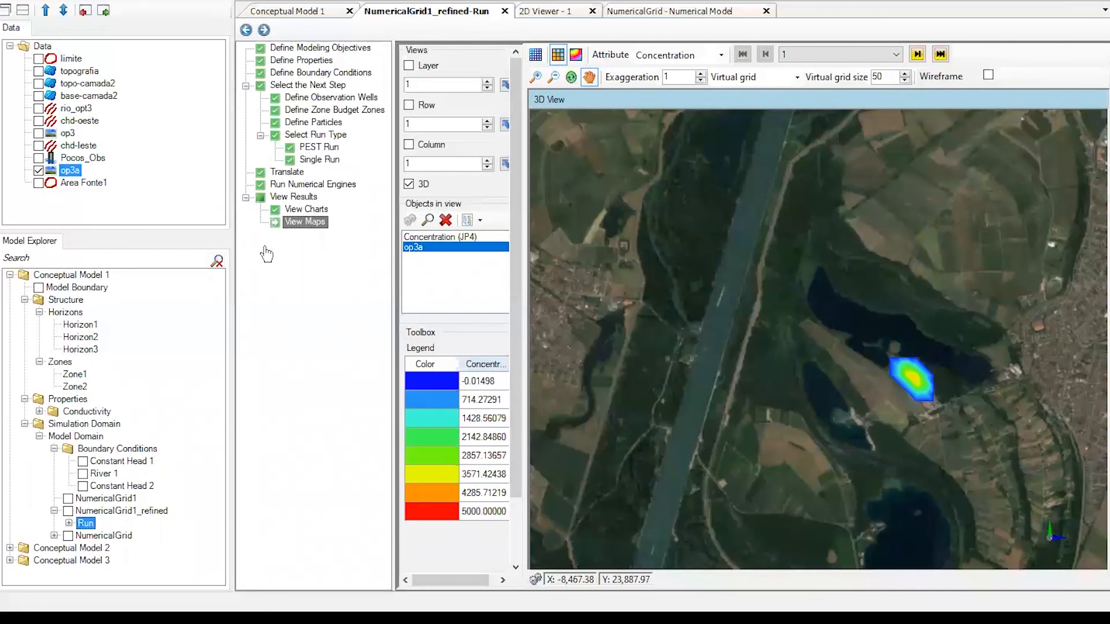
click(268, 11)
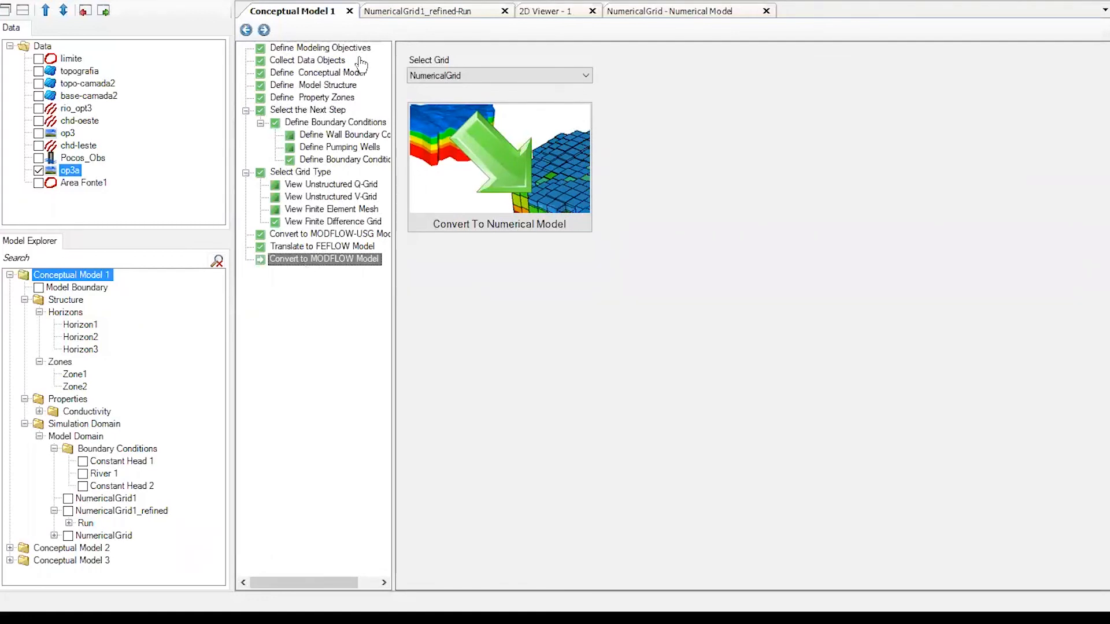
click(398, 11)
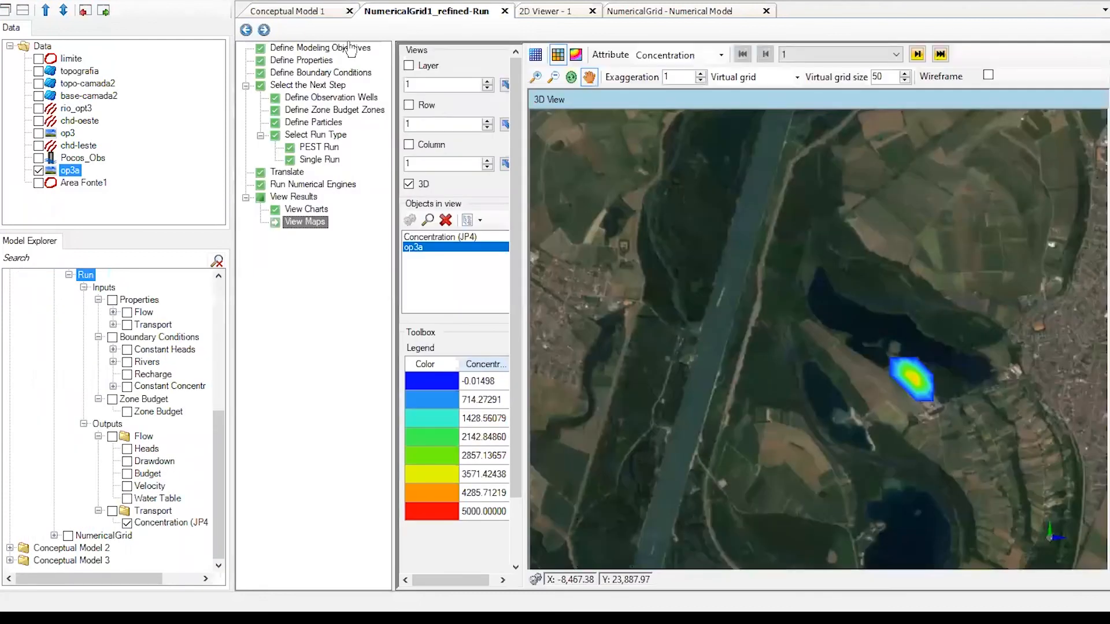